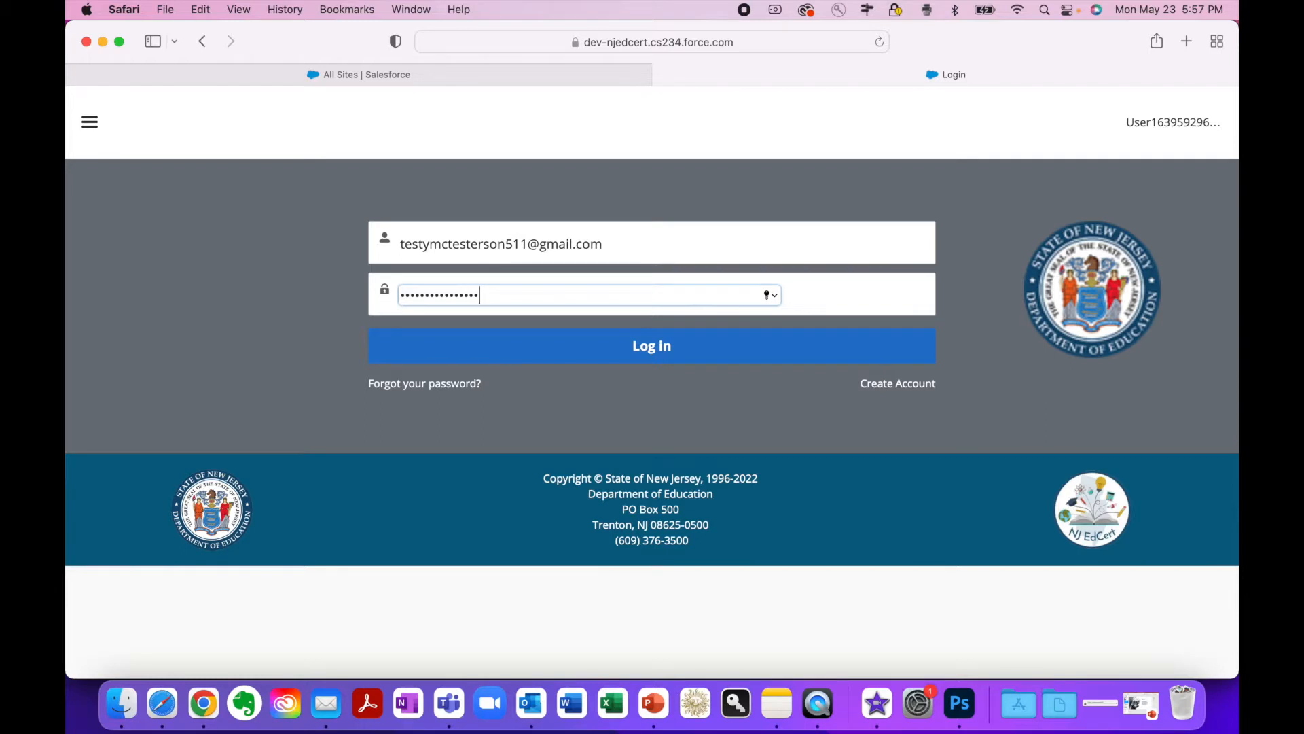
# Enter the account password and log in to the NJEdCert portal
pyautogui.write('•')
pyautogui.click(624, 358)
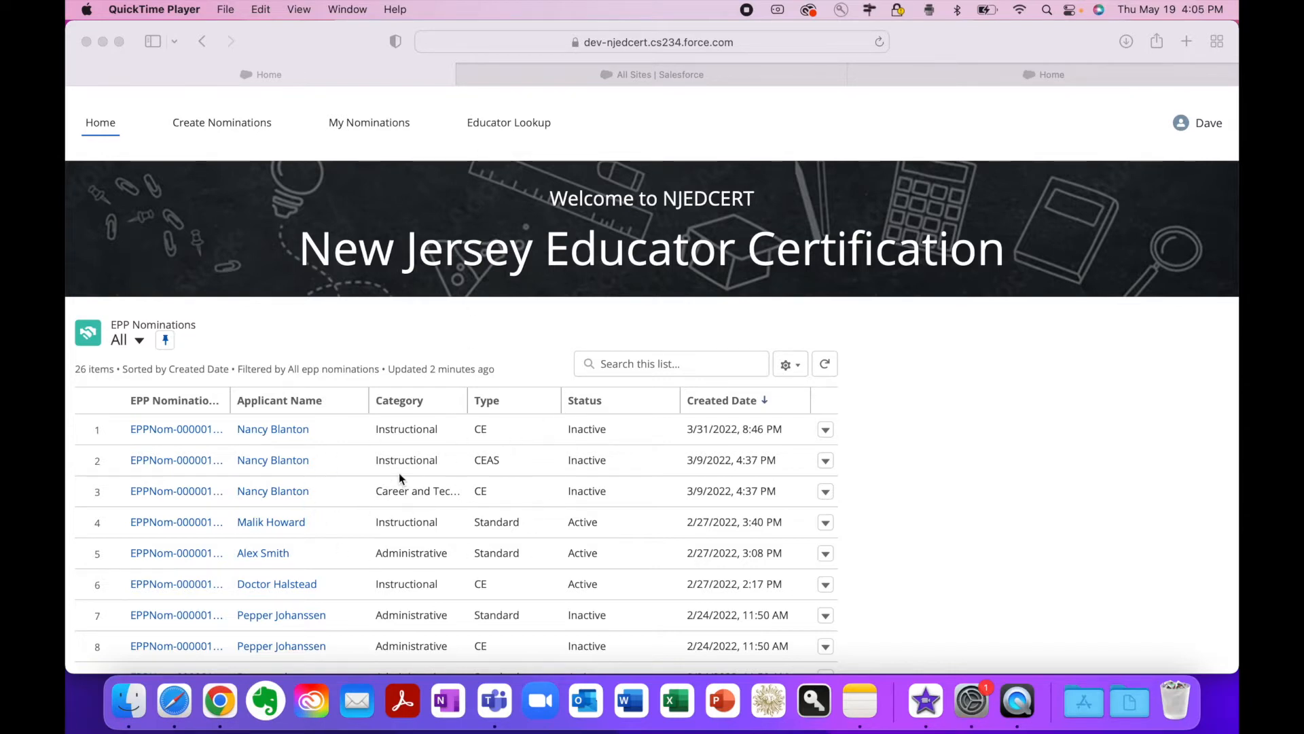
# Change the homepage EPP Nominations list view from All to My Nominations
pyautogui.click(141, 345)
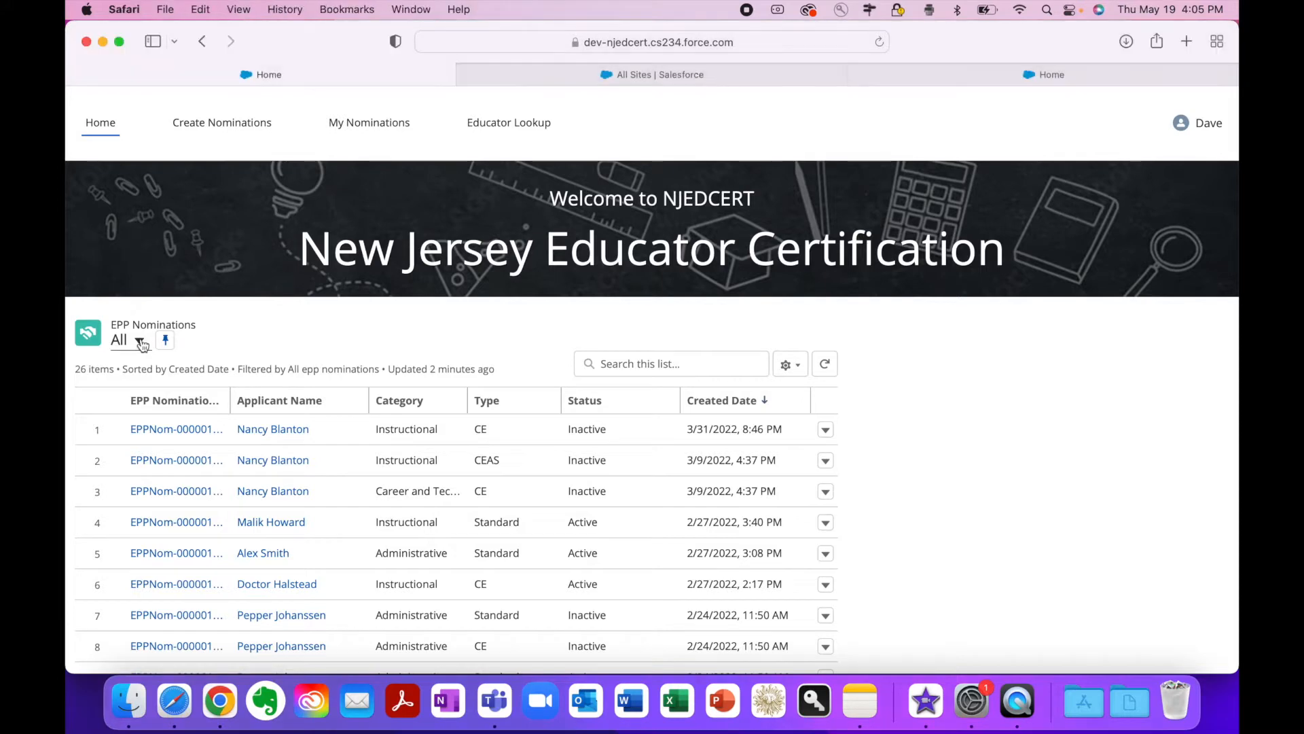
pyautogui.click(142, 343)
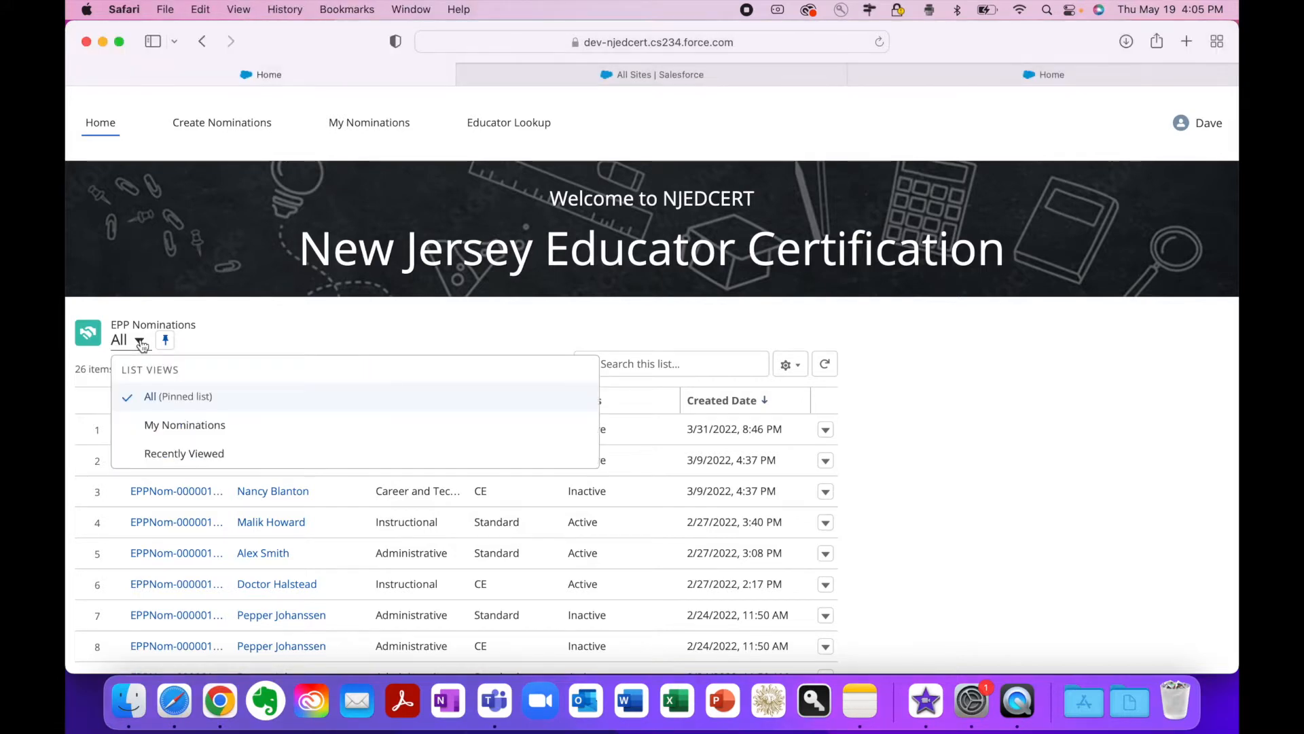
pyautogui.click(182, 427)
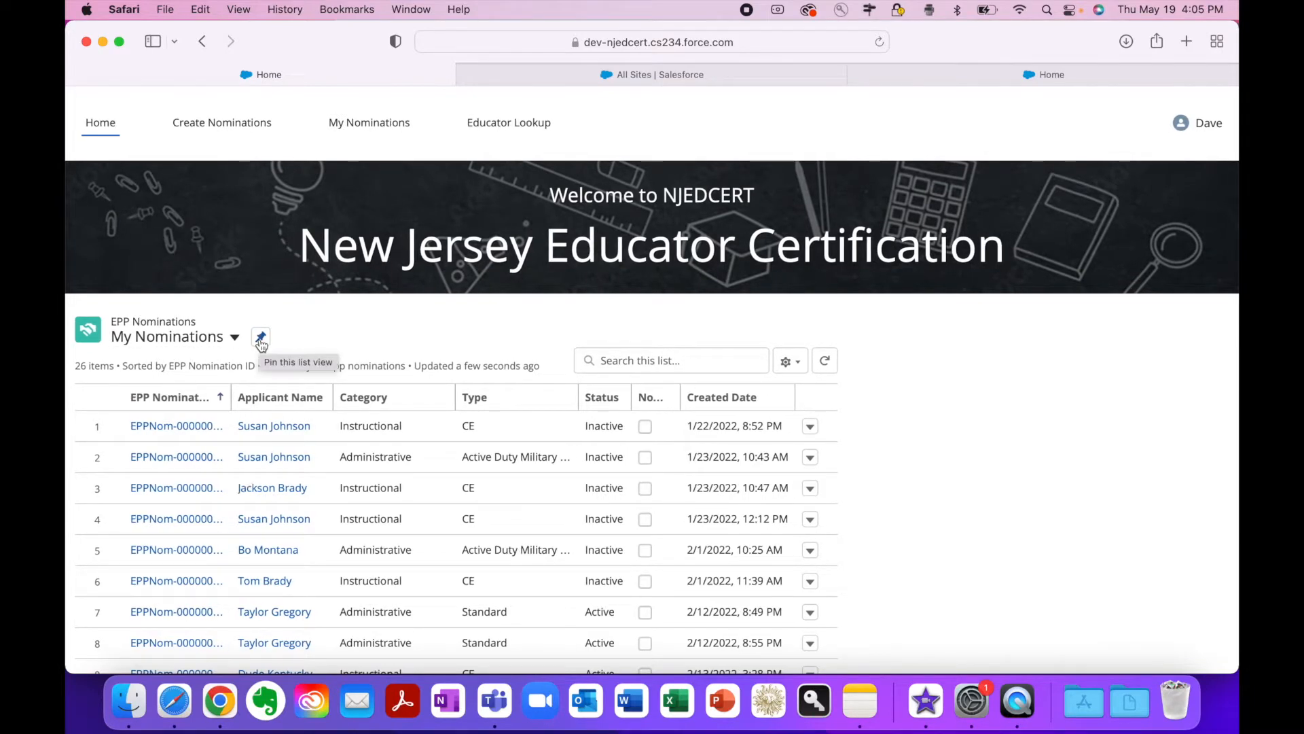
# Pin My Nominations as the default list view and open the user account menu
pyautogui.click(261, 337)
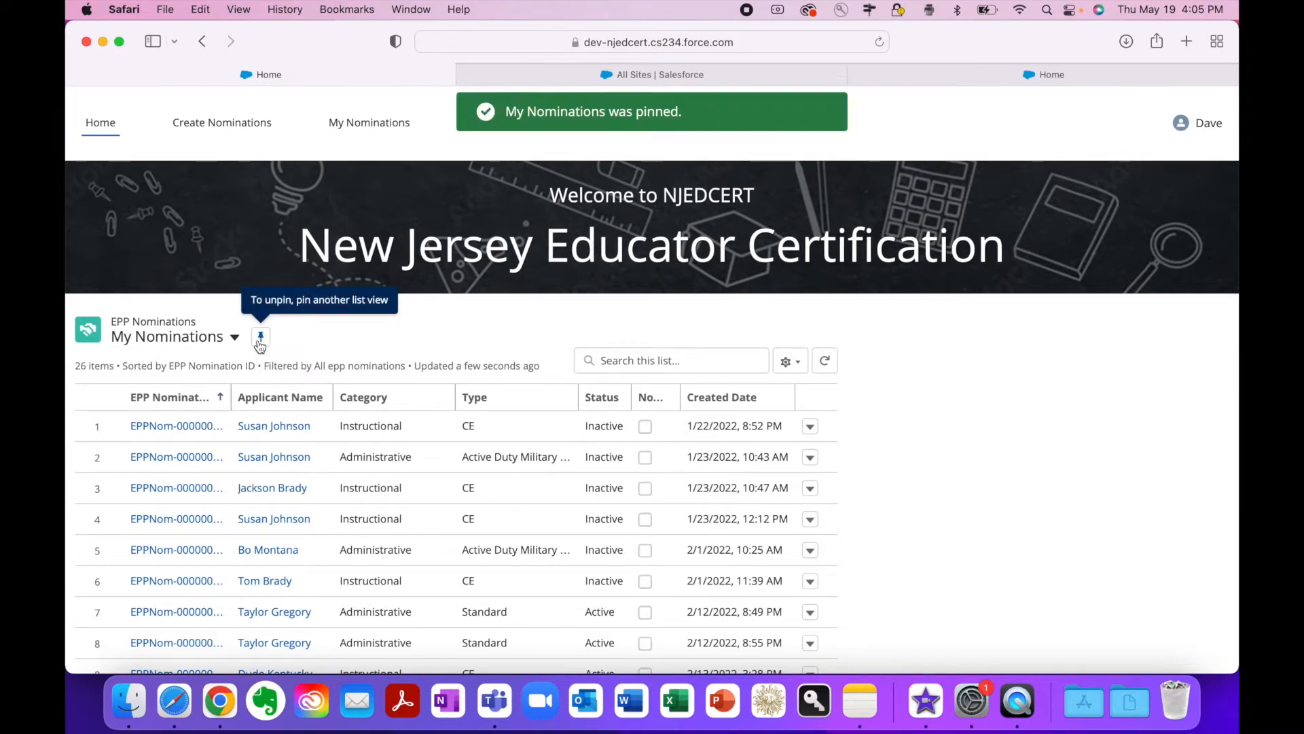
pyautogui.scroll(1, 678, 553)
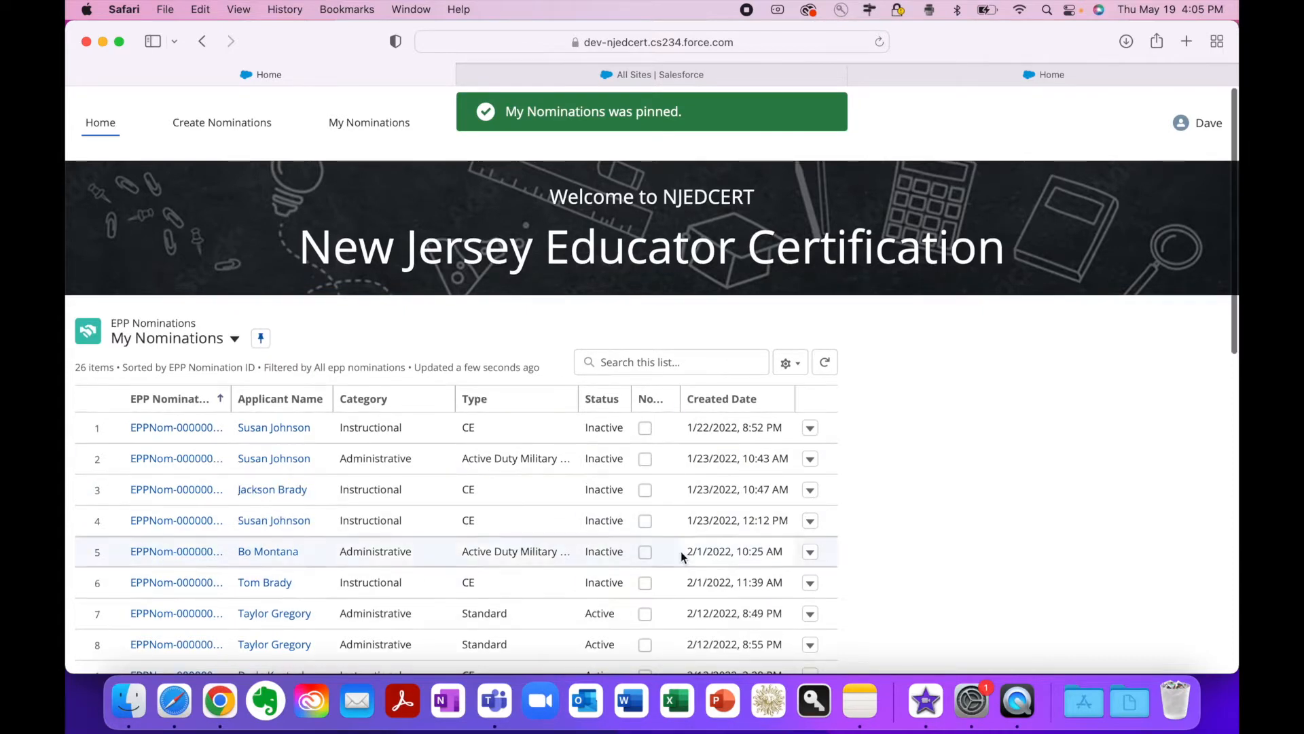
pyautogui.scroll(-3, 557, 508)
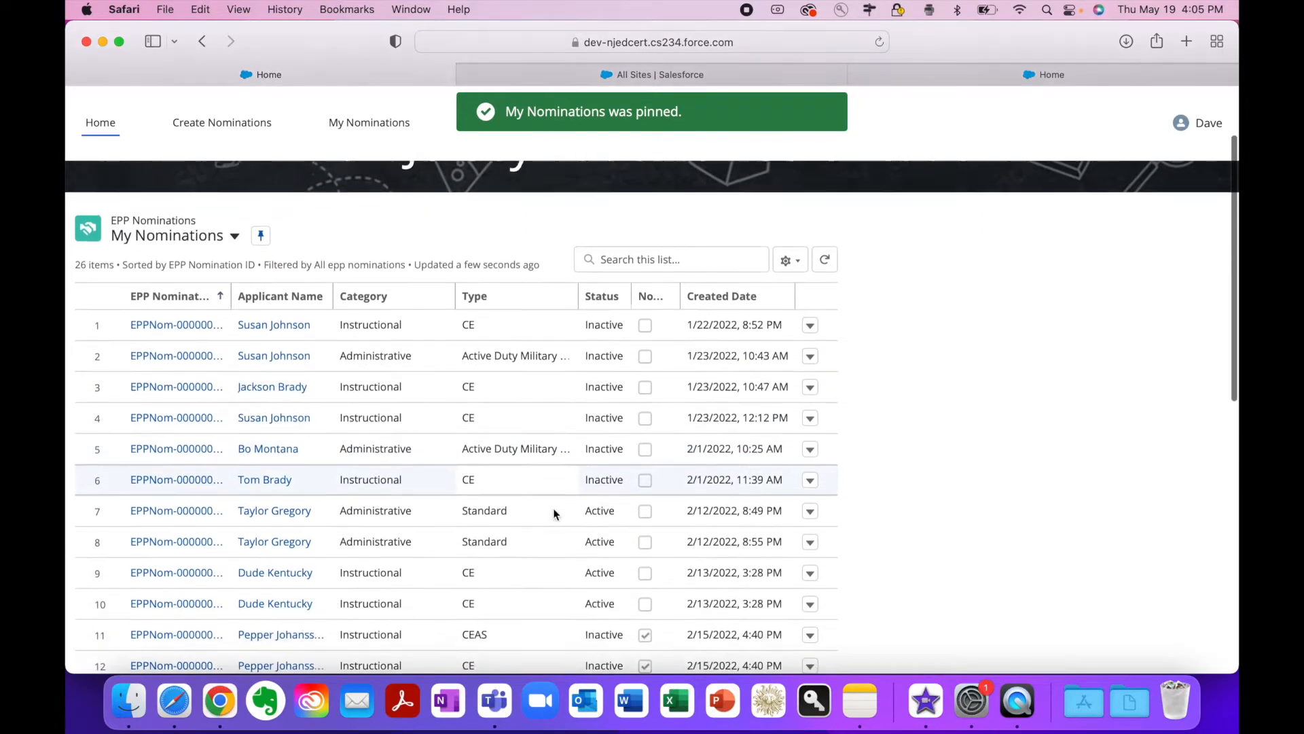
pyautogui.scroll(1, 560, 594)
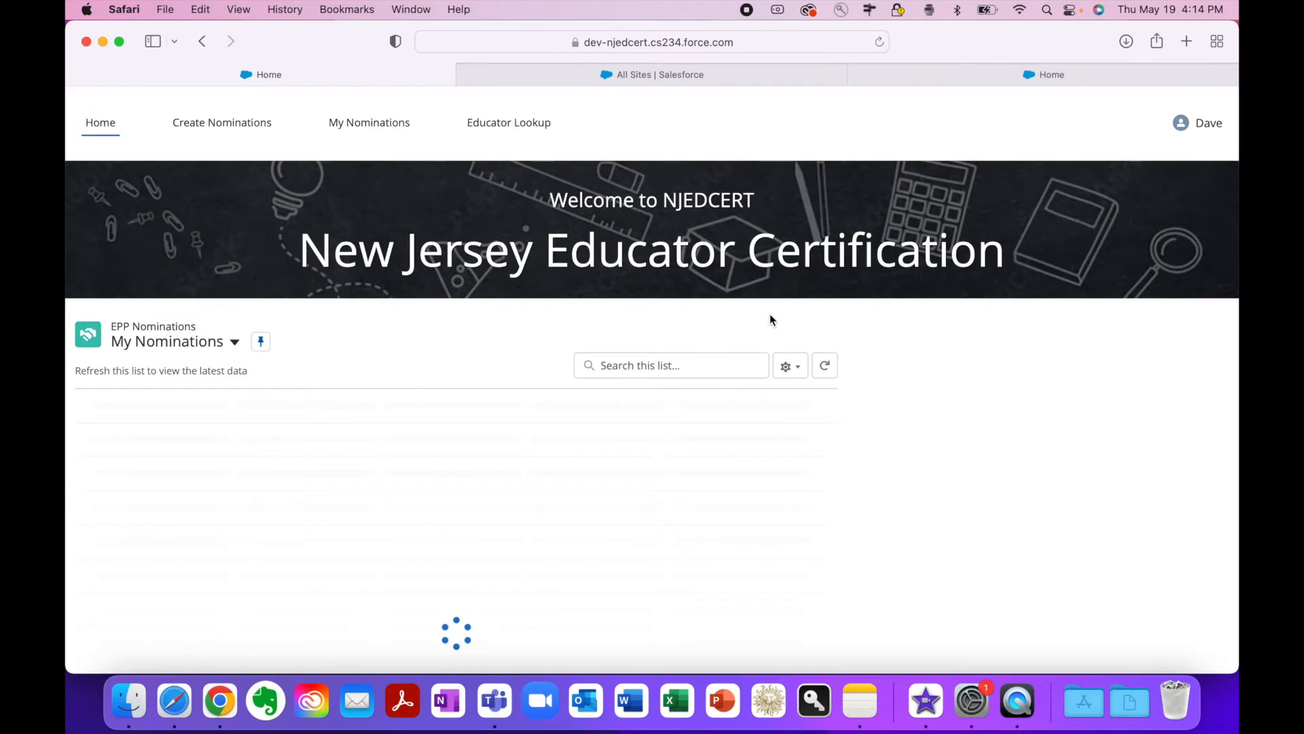
pyautogui.scroll(-1, 823, 287)
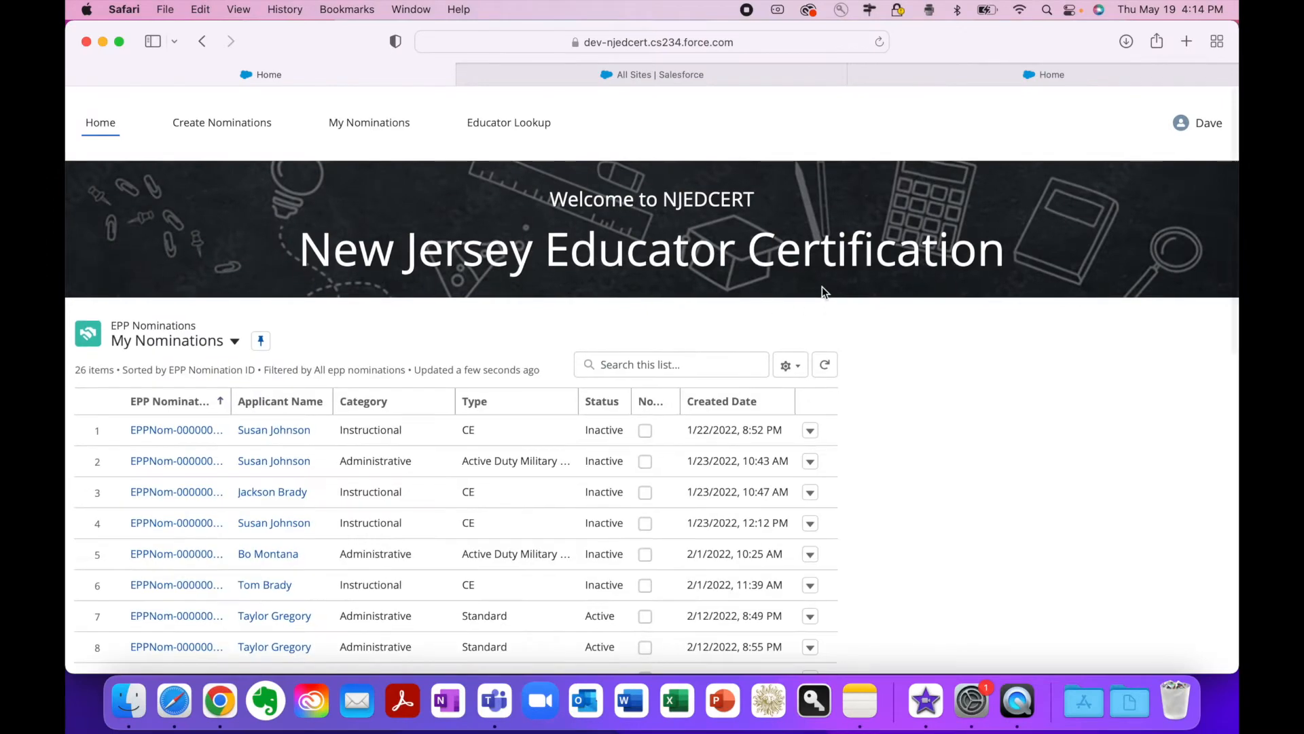
pyautogui.scroll(1, 828, 296)
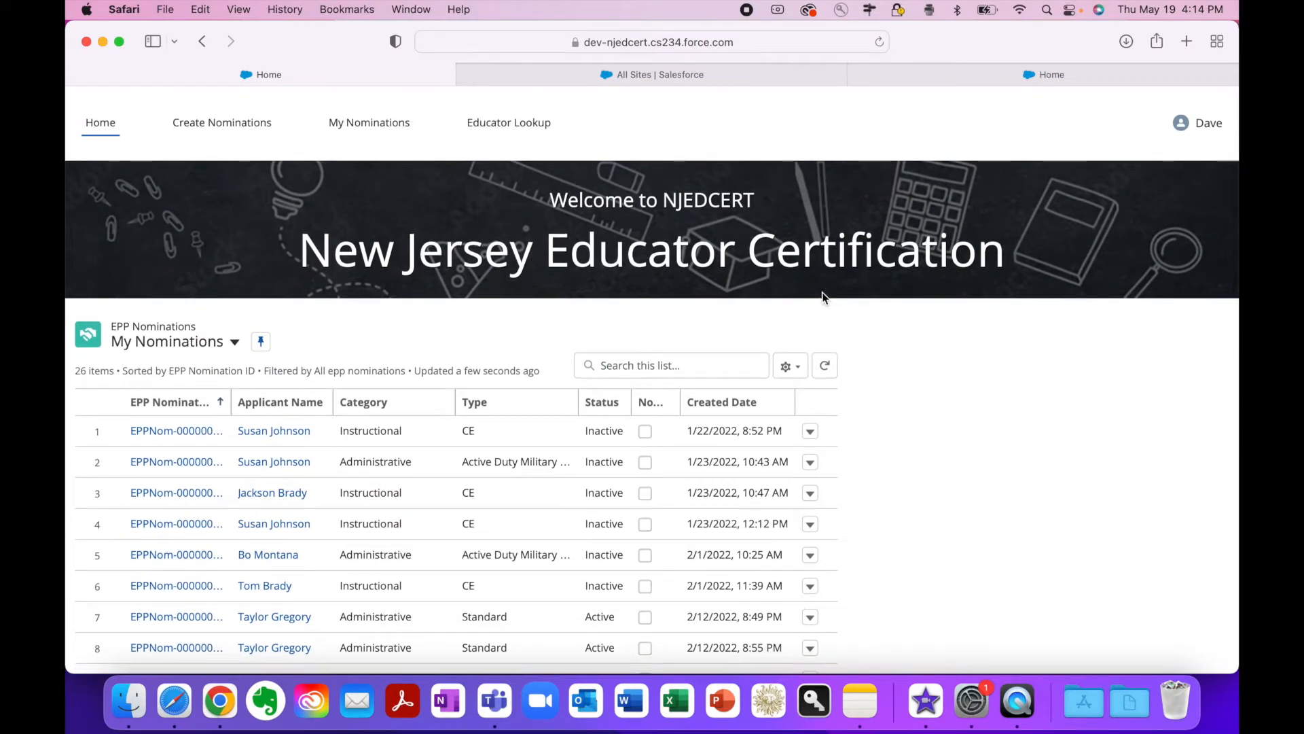
pyautogui.click(1208, 130)
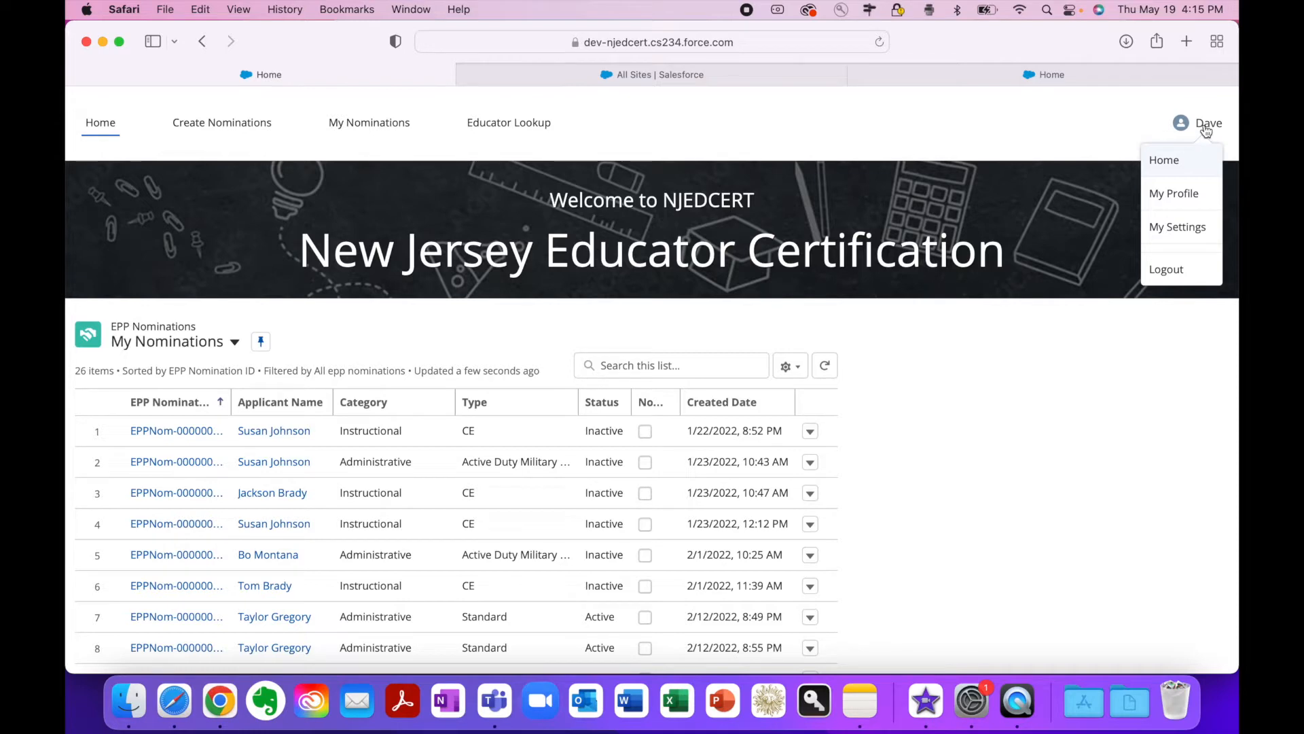
# Open My Profile and view its details in the Edit User form
pyautogui.click(1185, 195)
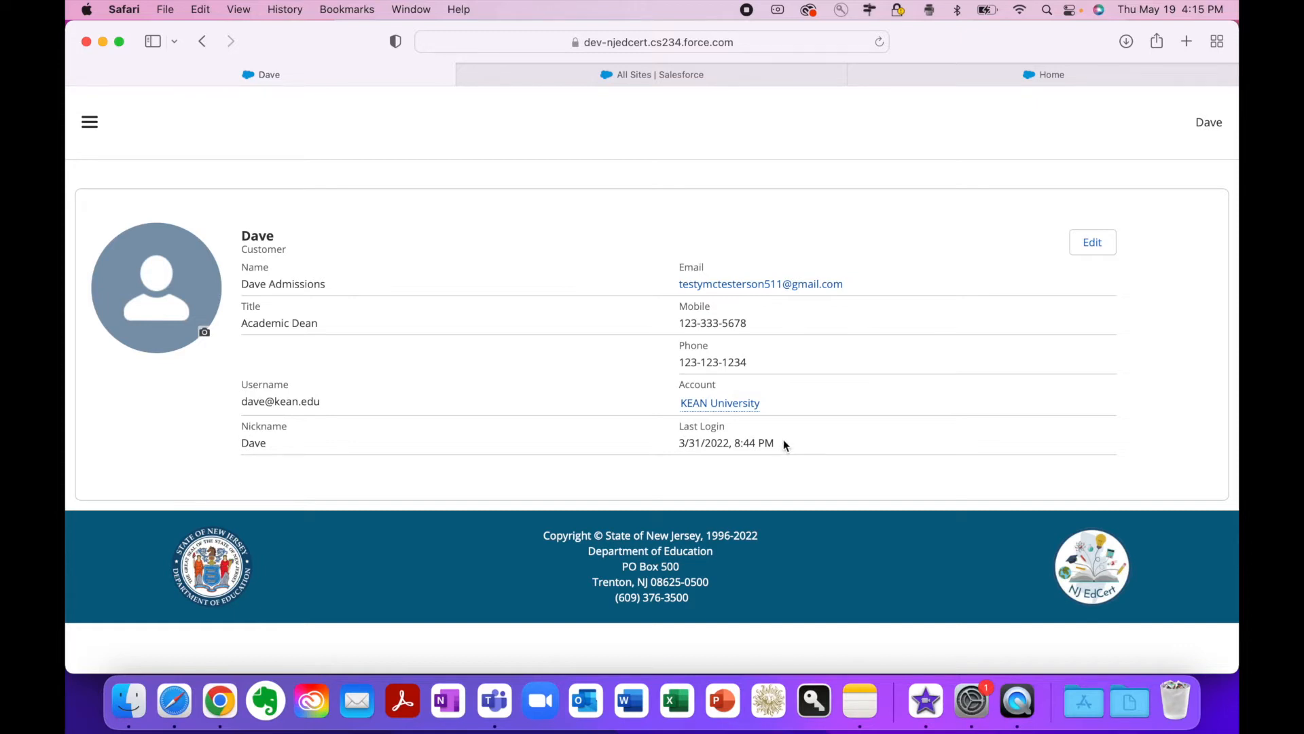
pyautogui.click(1083, 248)
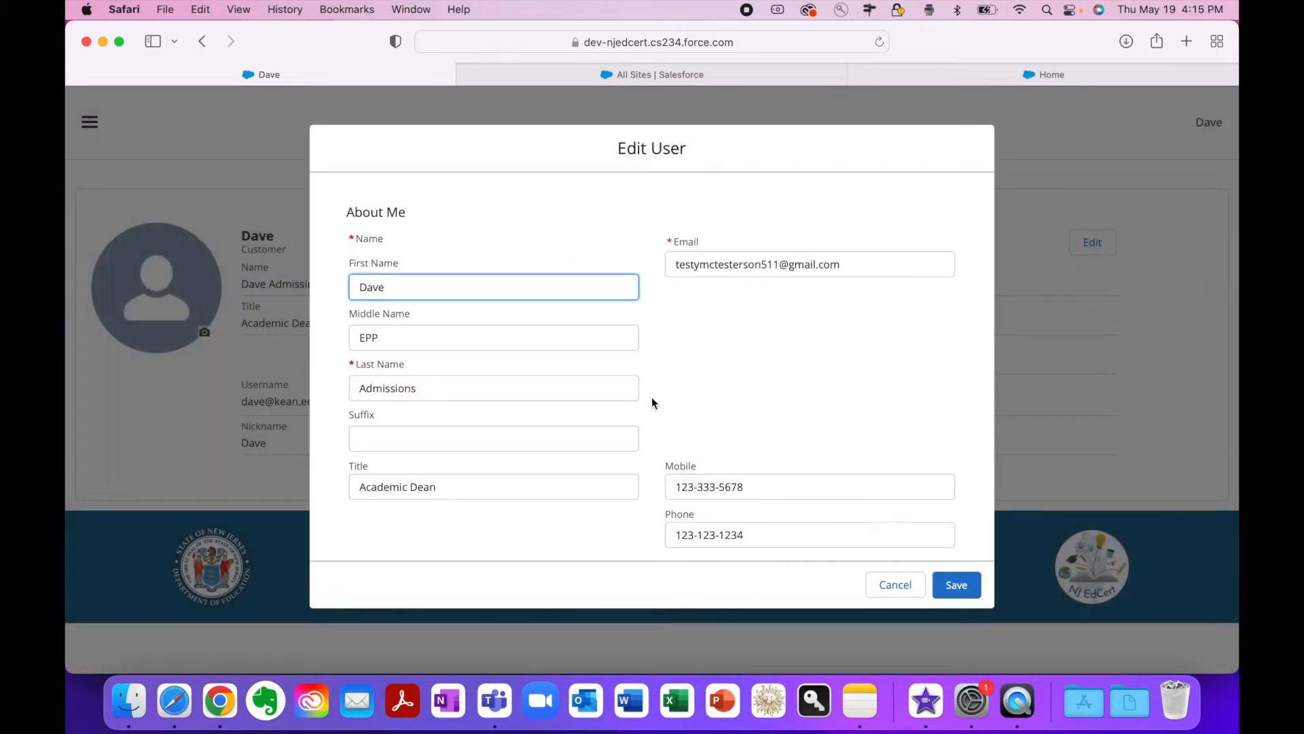
pyautogui.scroll(-5, 633, 411)
pyautogui.scroll(5, 633, 409)
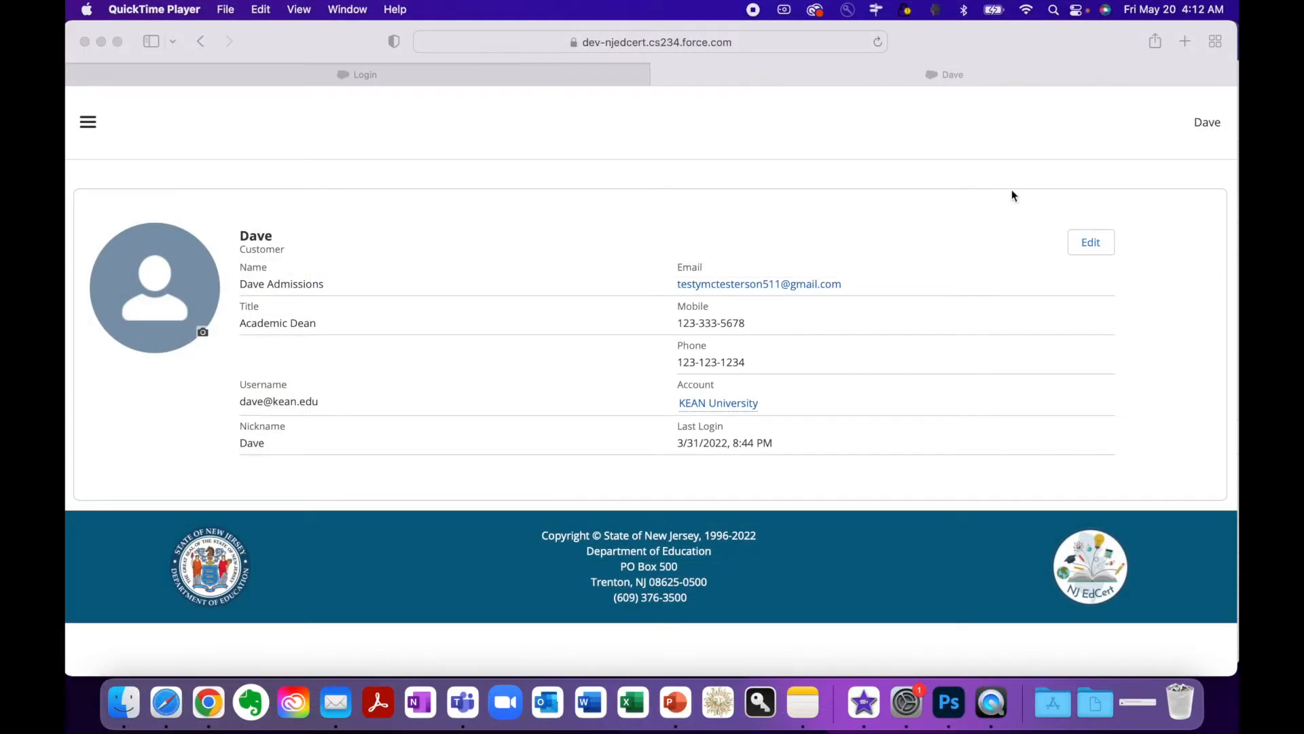
# Go to My Settings from the account menu and bring up Change Password
pyautogui.click(1205, 124)
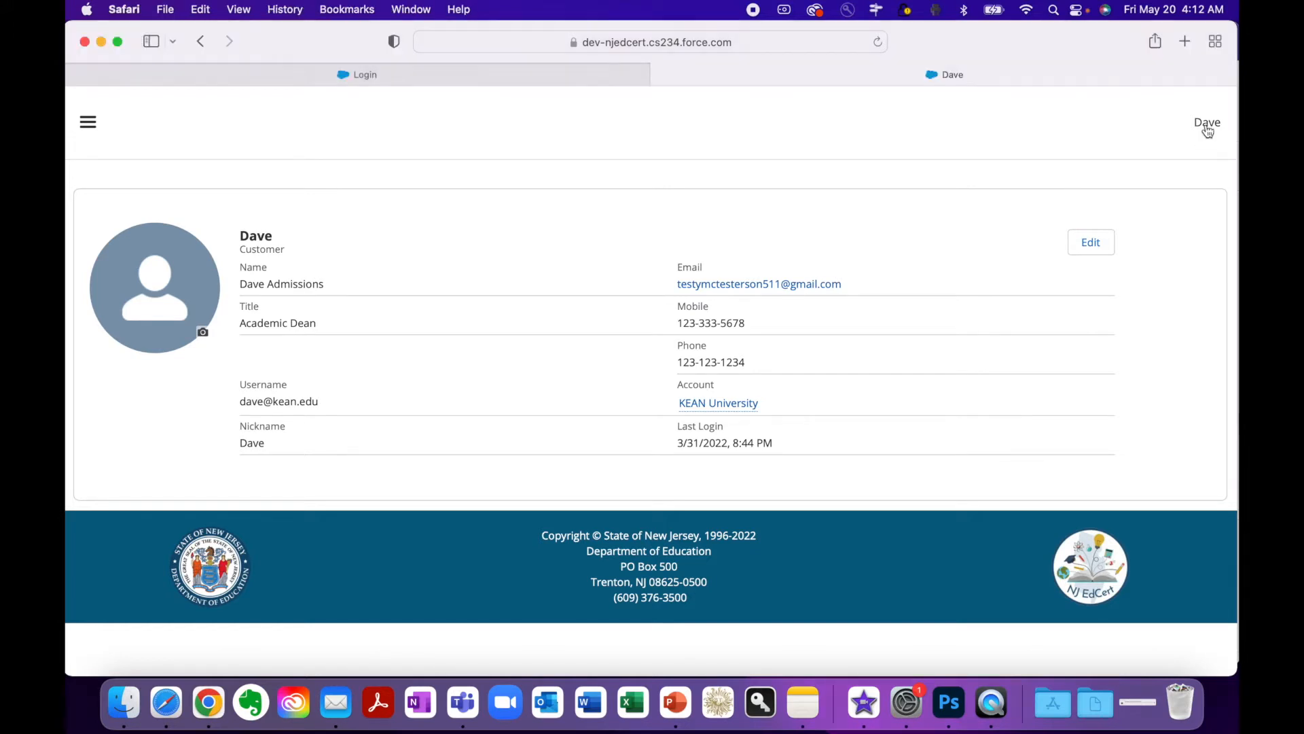
pyautogui.click(1206, 129)
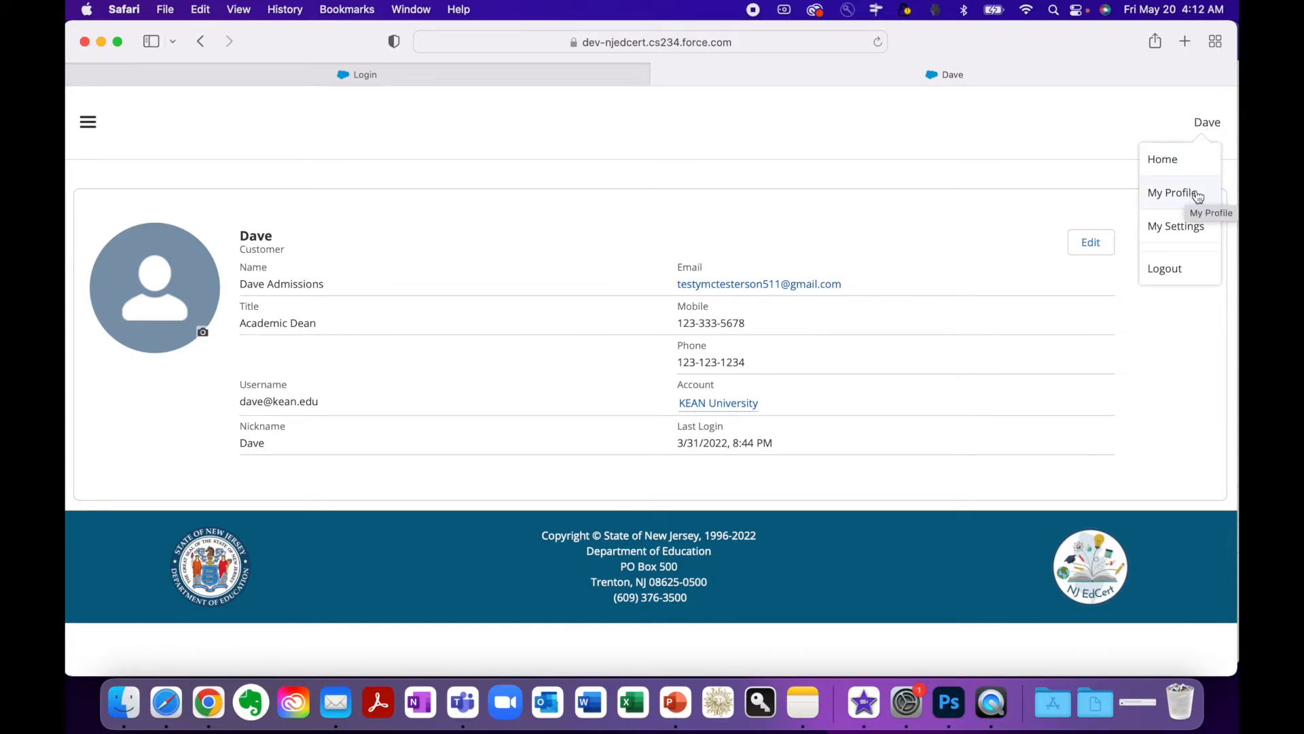
pyautogui.click(1185, 232)
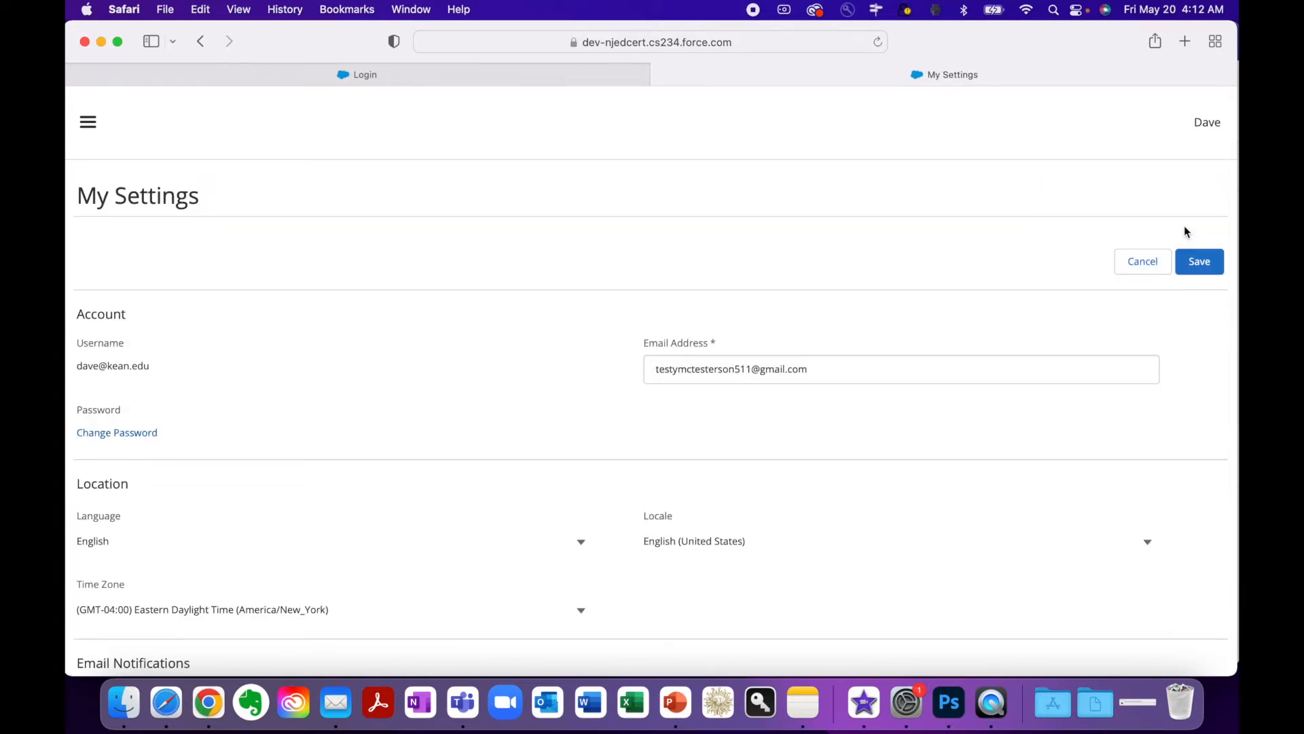
pyautogui.scroll(-5, 554, 337)
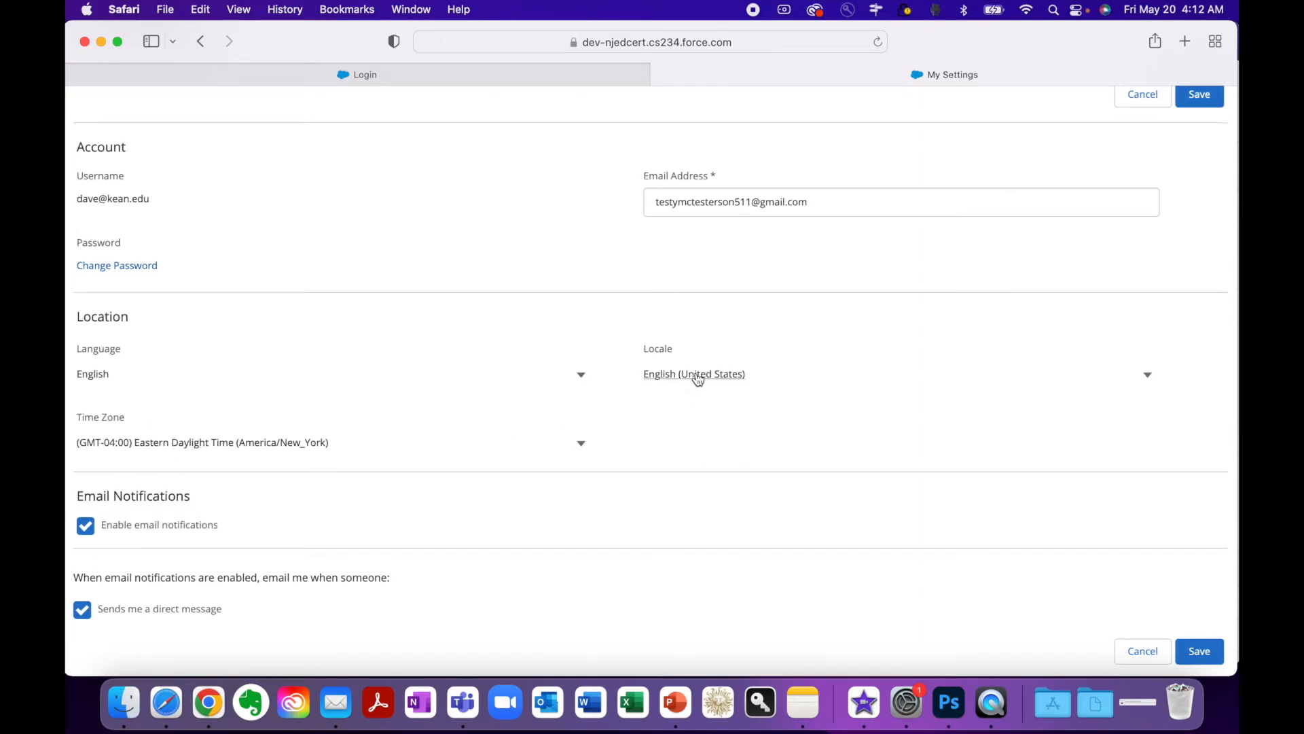
pyautogui.scroll(1, 698, 379)
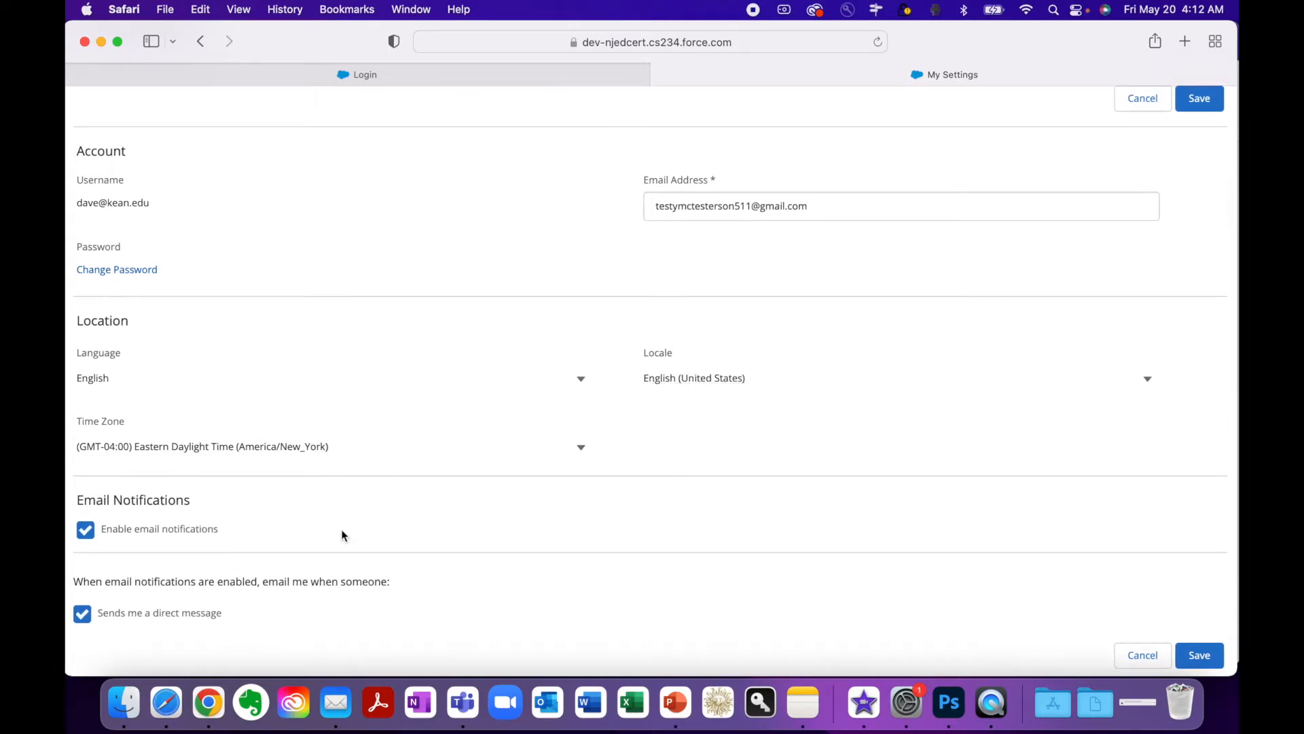
pyautogui.scroll(-1, 340, 533)
pyautogui.scroll(5, 259, 476)
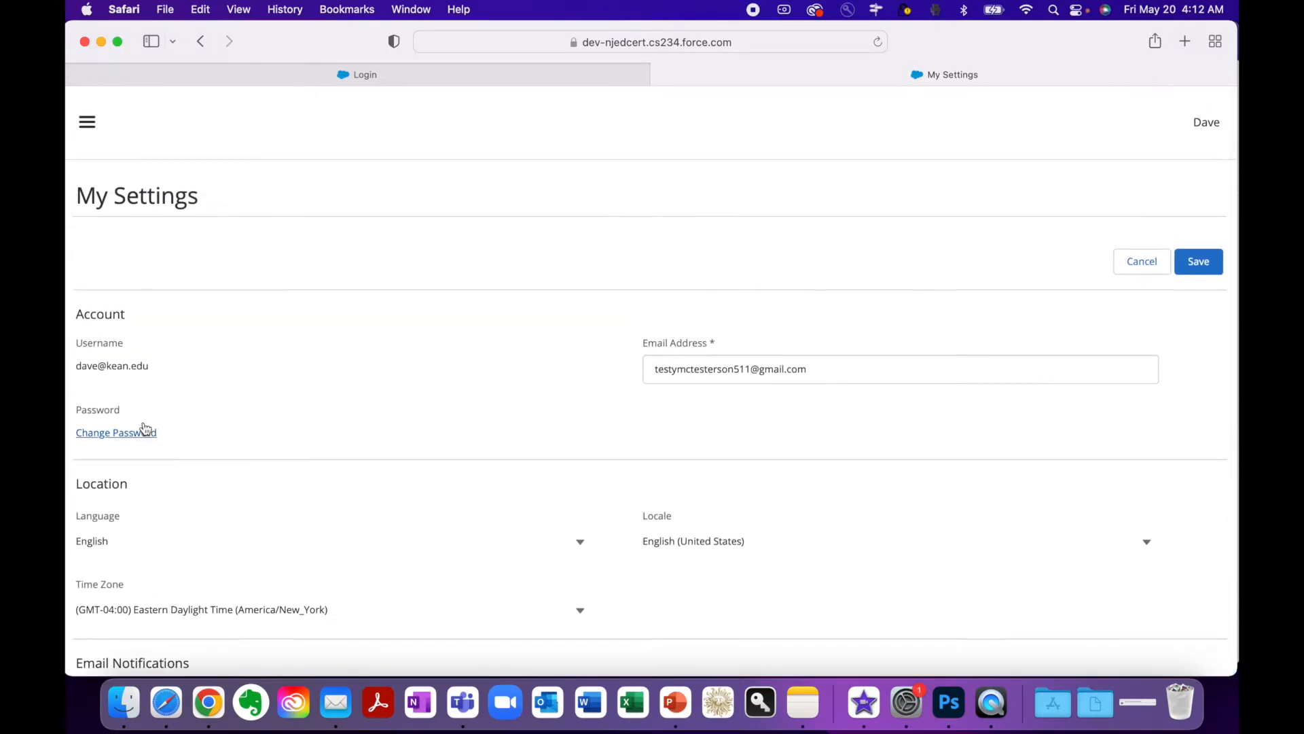
pyautogui.scroll(-2, 151, 429)
pyautogui.click(143, 371)
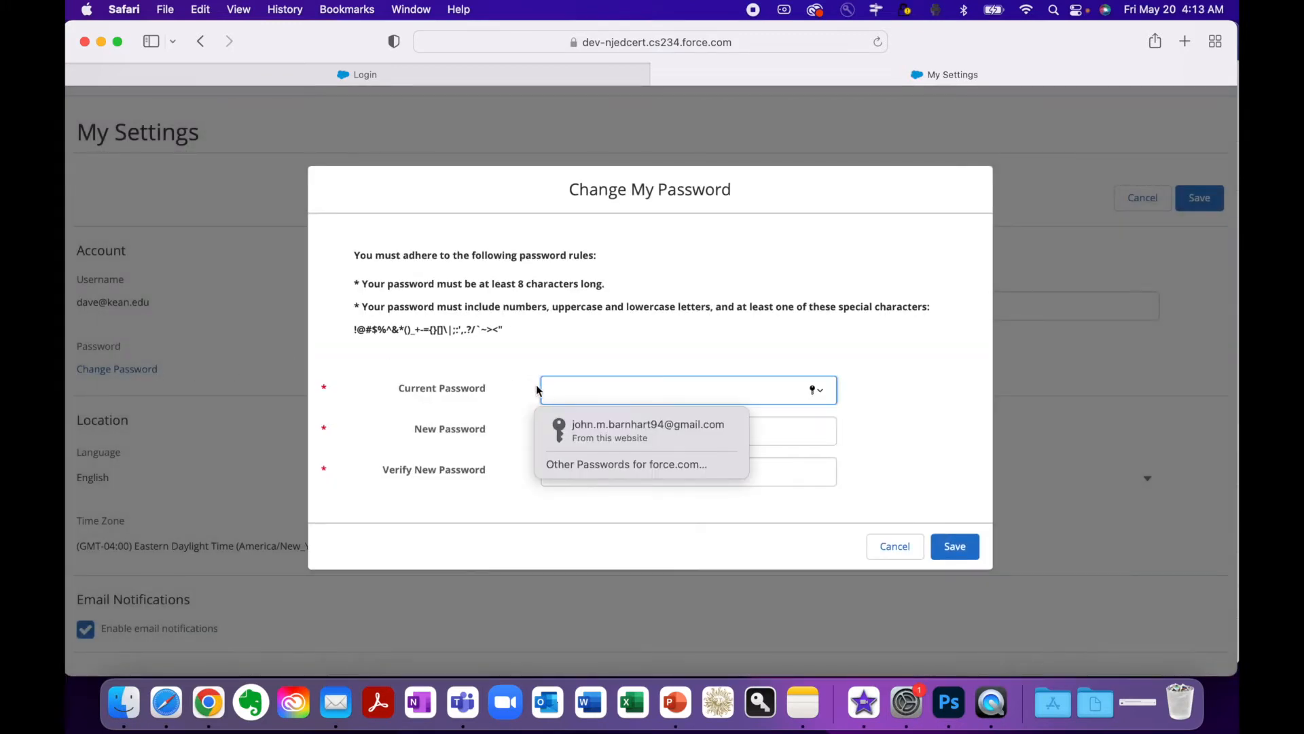
# Dismiss the saved-password popup and cancel the Change My Password dialog
pyautogui.click(903, 439)
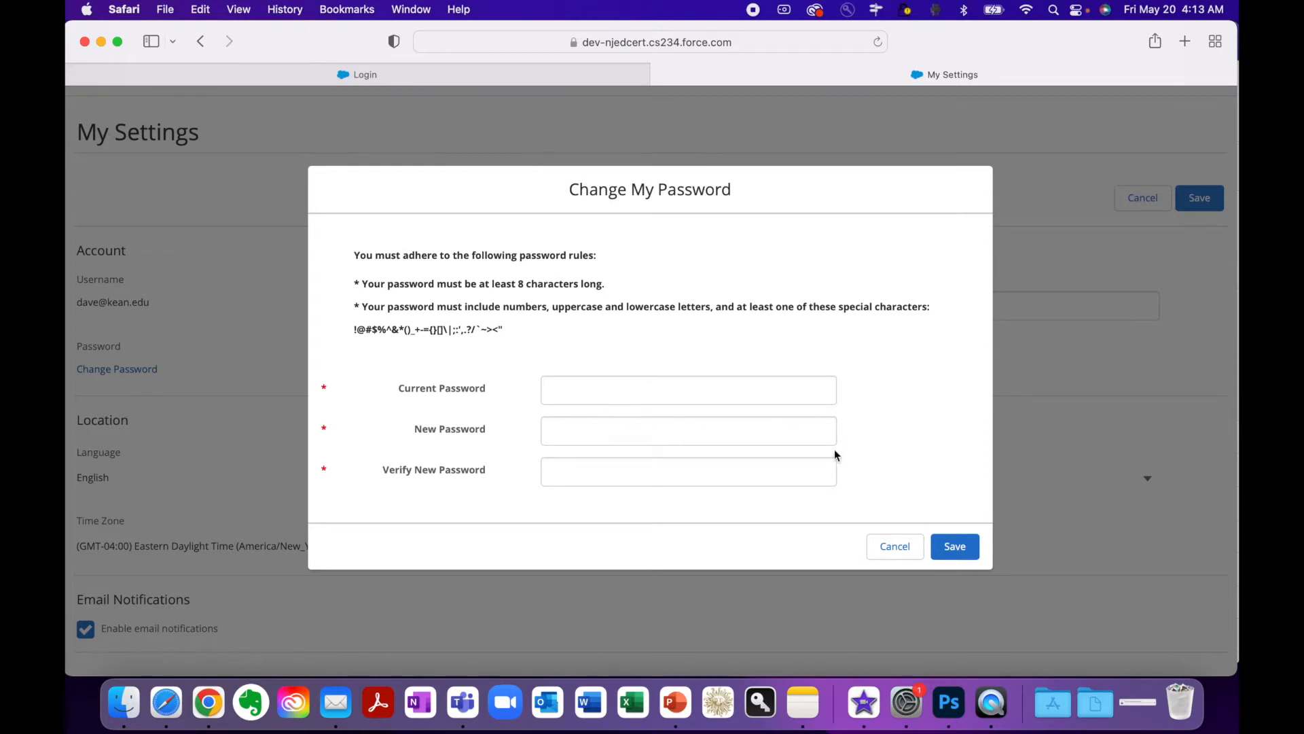
pyautogui.click(889, 547)
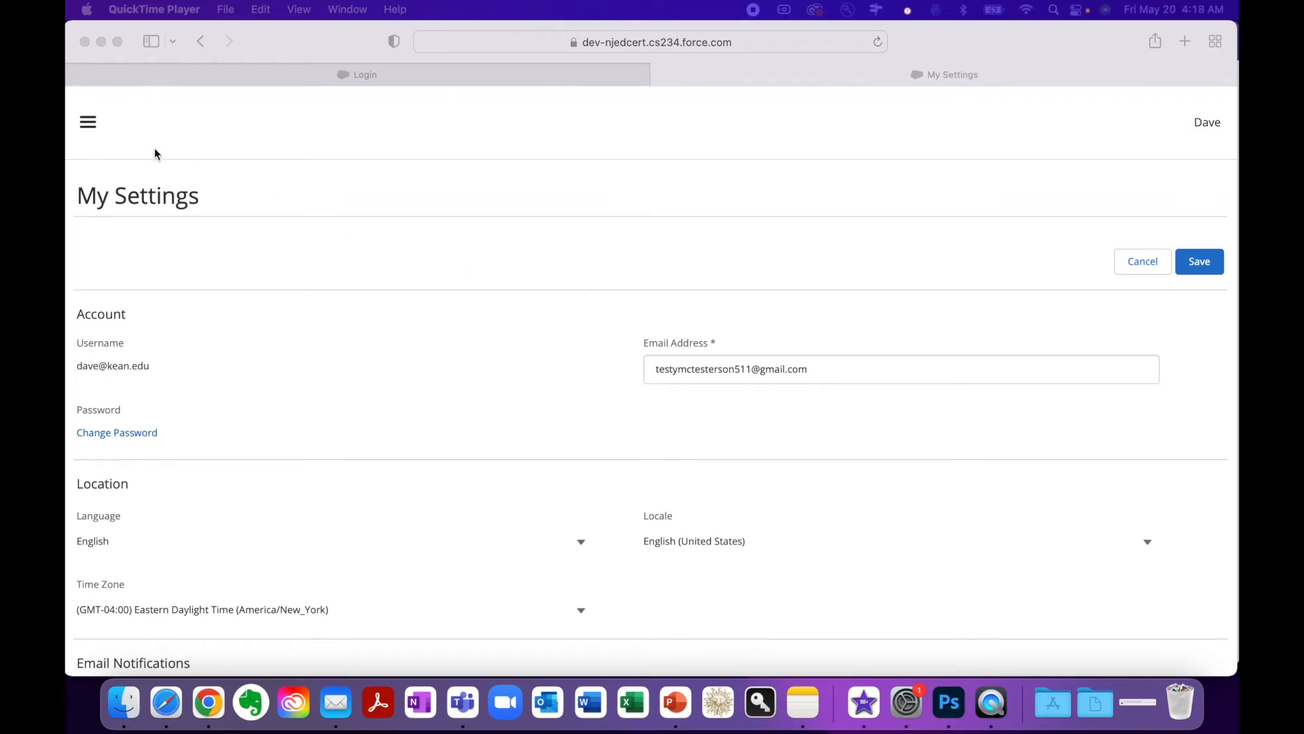
# Return to the Home page through the navigation drawer, now listing 28 nominations
pyautogui.click(92, 127)
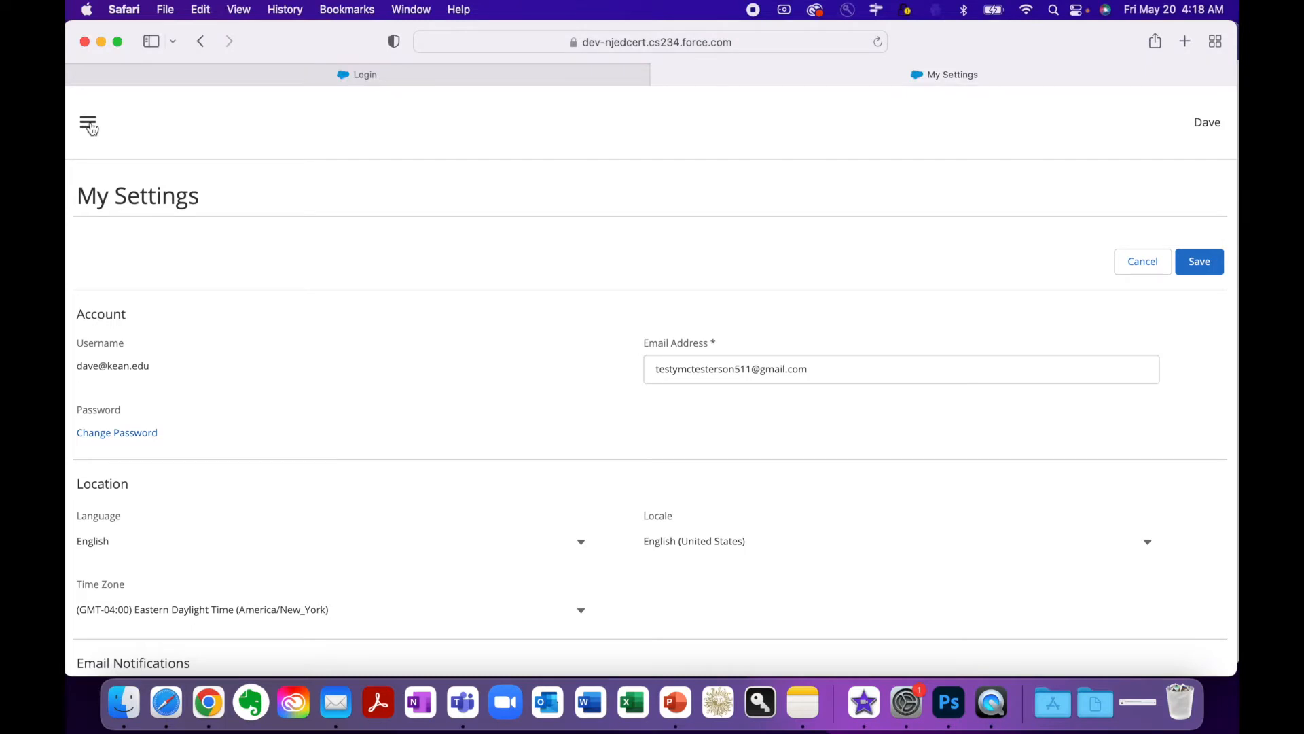
pyautogui.click(90, 125)
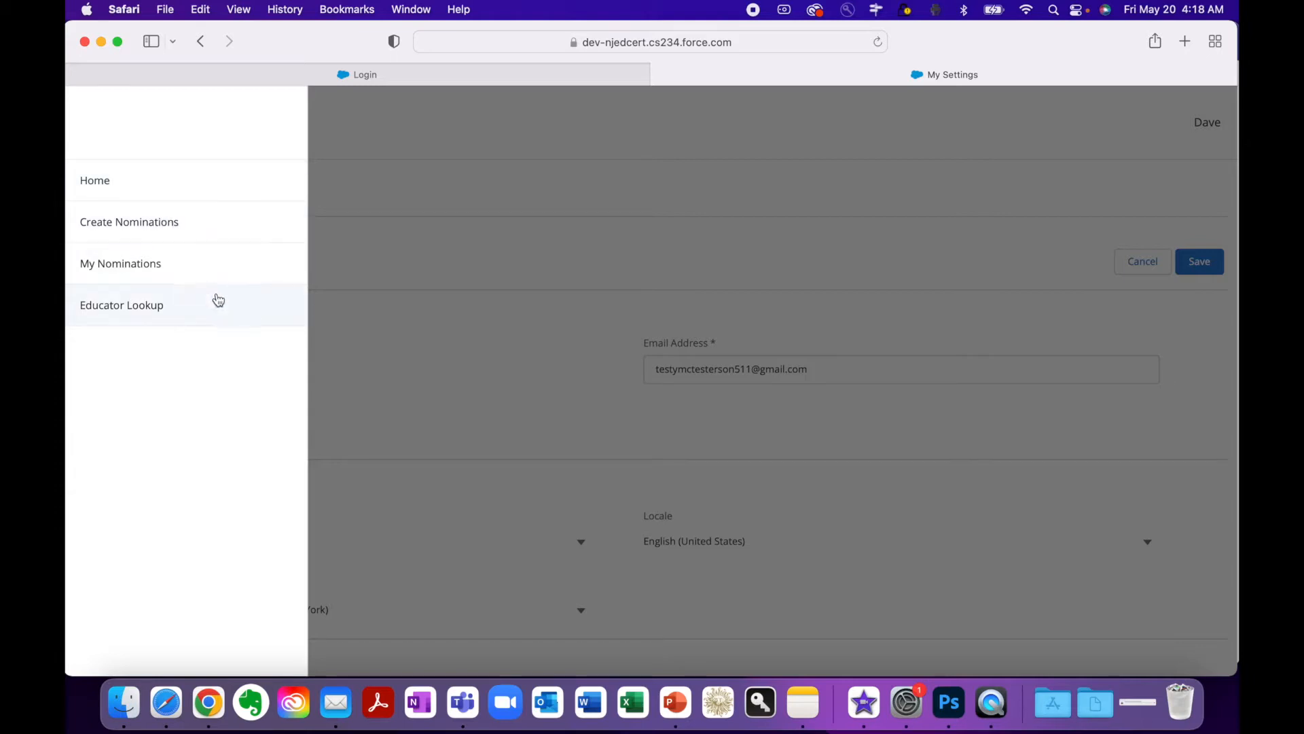
pyautogui.click(220, 187)
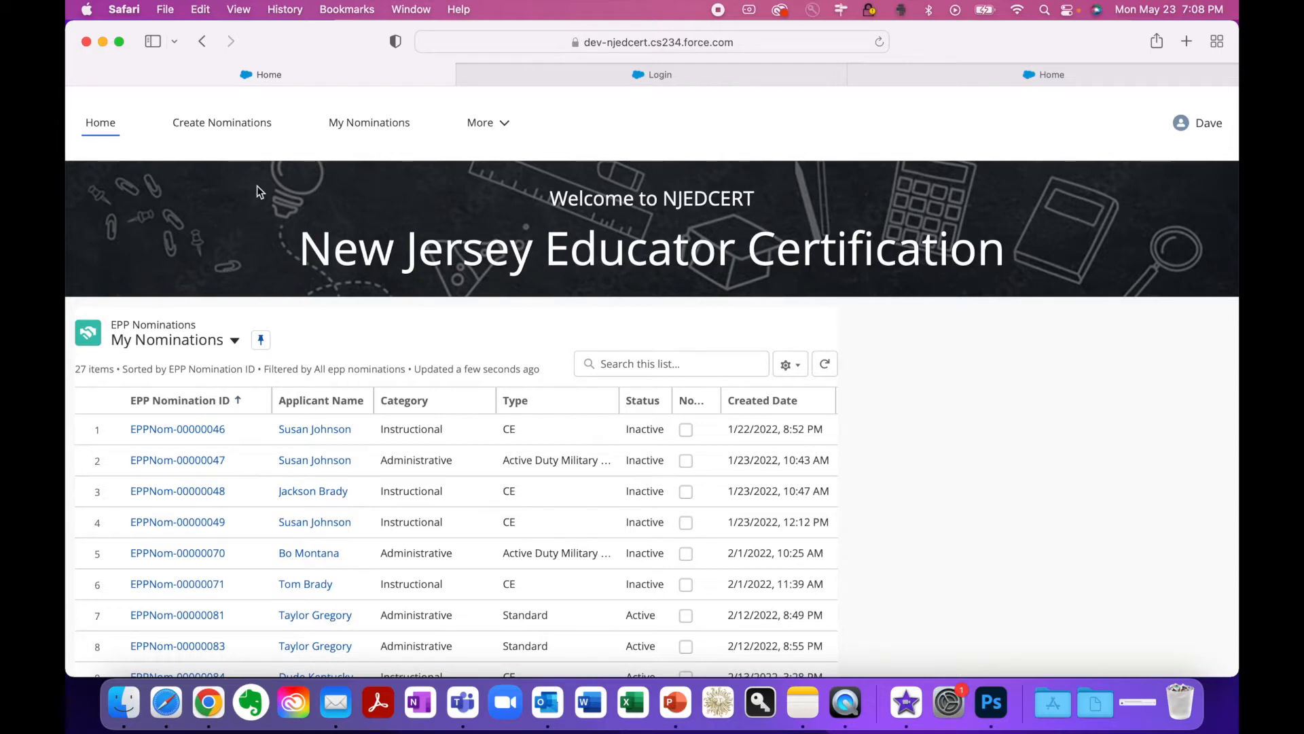
pyautogui.click(238, 129)
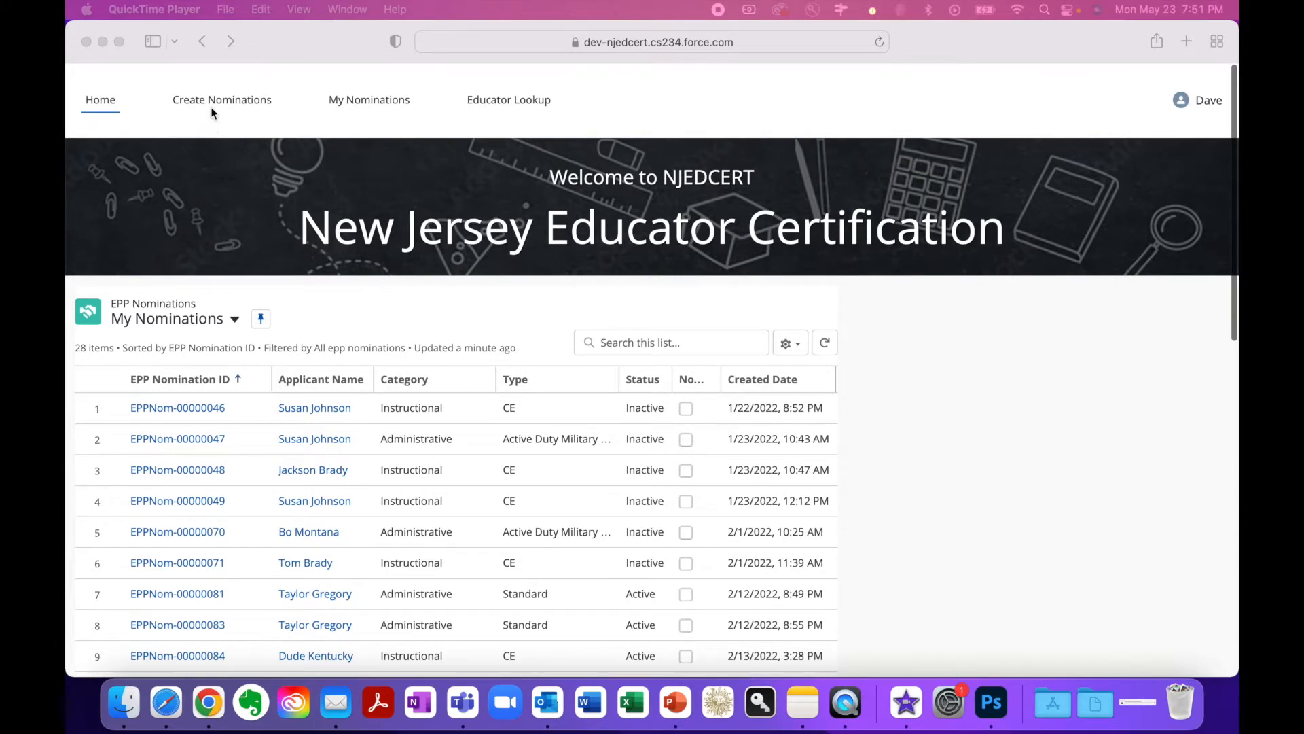
pyautogui.click(212, 106)
# Start a new nomination and enter the candidate's last name
pyautogui.click(211, 106)
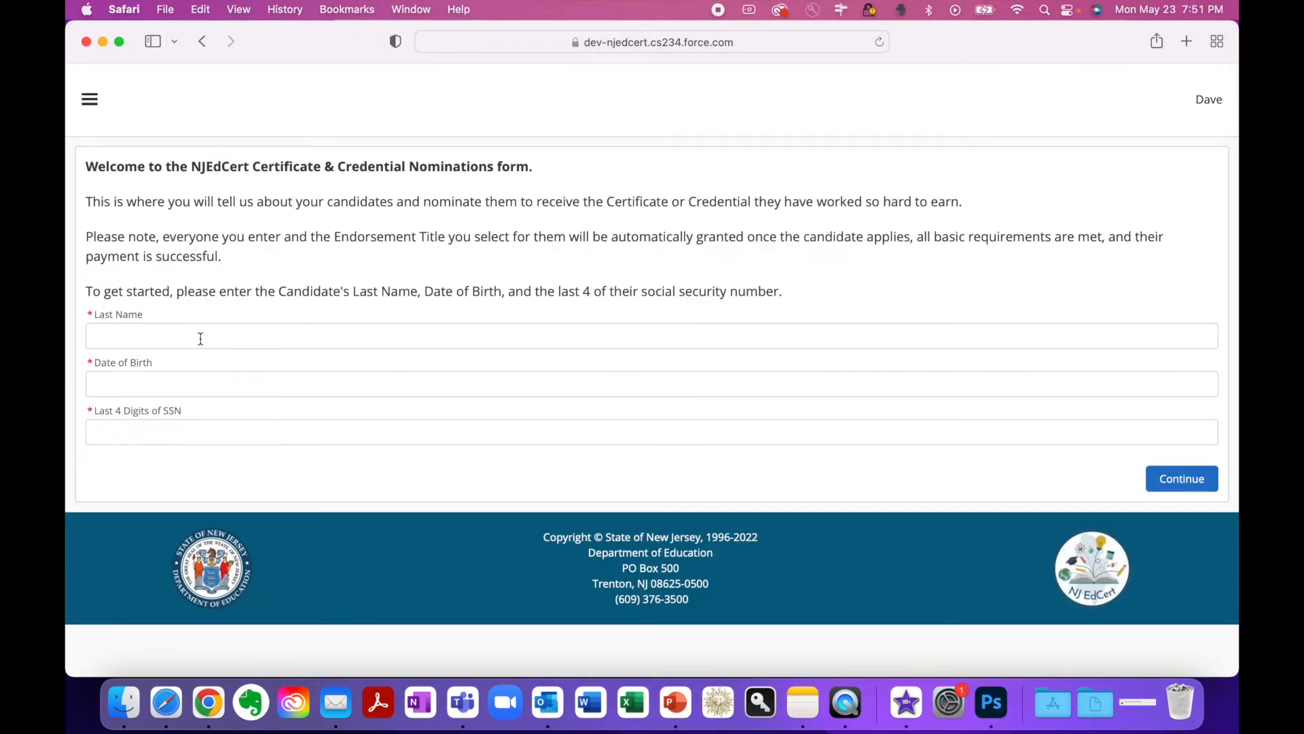
pyautogui.click(200, 339)
pyautogui.write('dono')
pyautogui.press('BackSpace')
pyautogui.press('BackSpace')
pyautogui.press('BackSpace')
pyautogui.press('BackSpace')
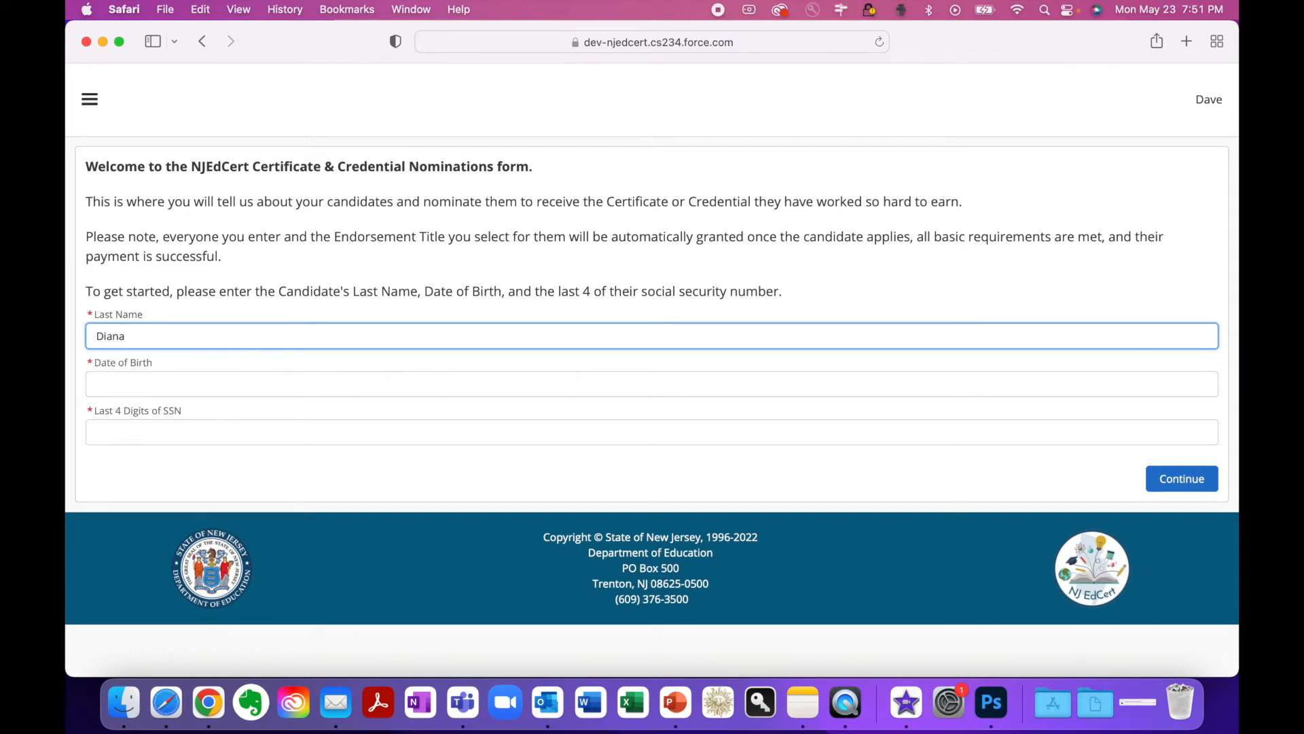
pyautogui.press('Tab')
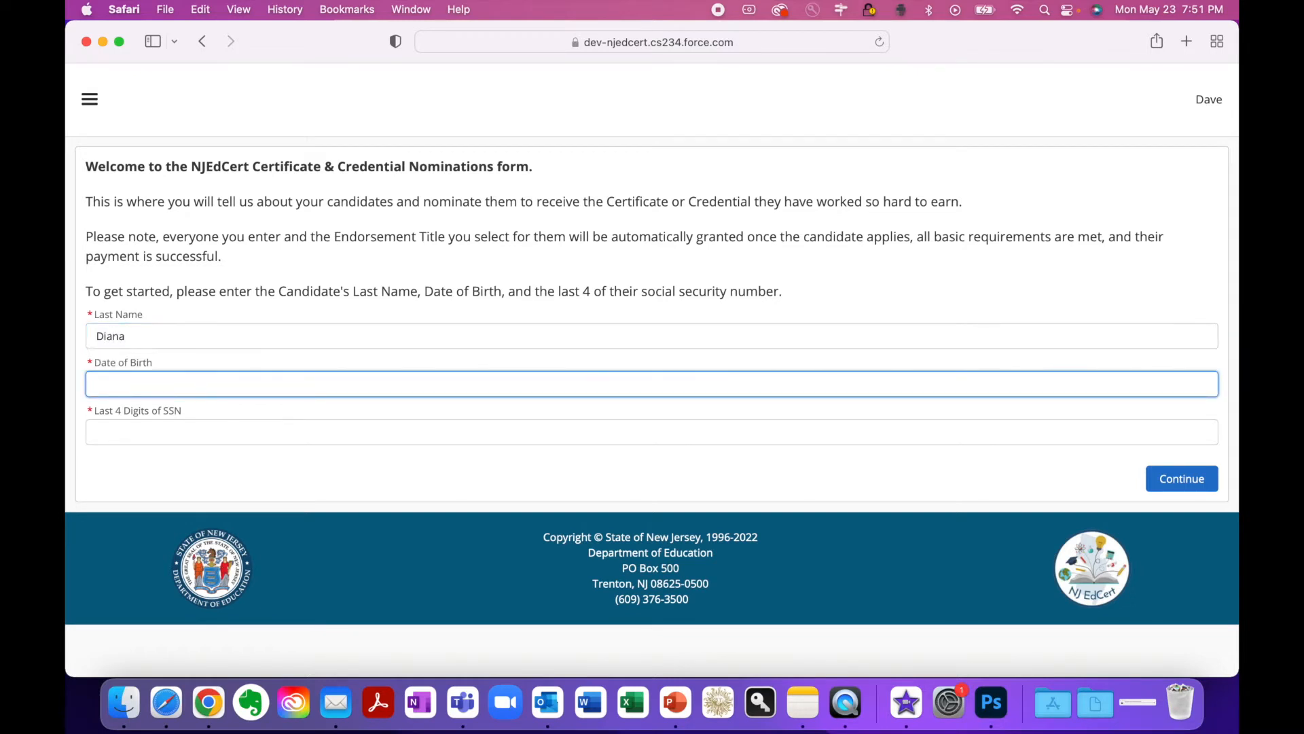
pyautogui.doubleClick(198, 343)
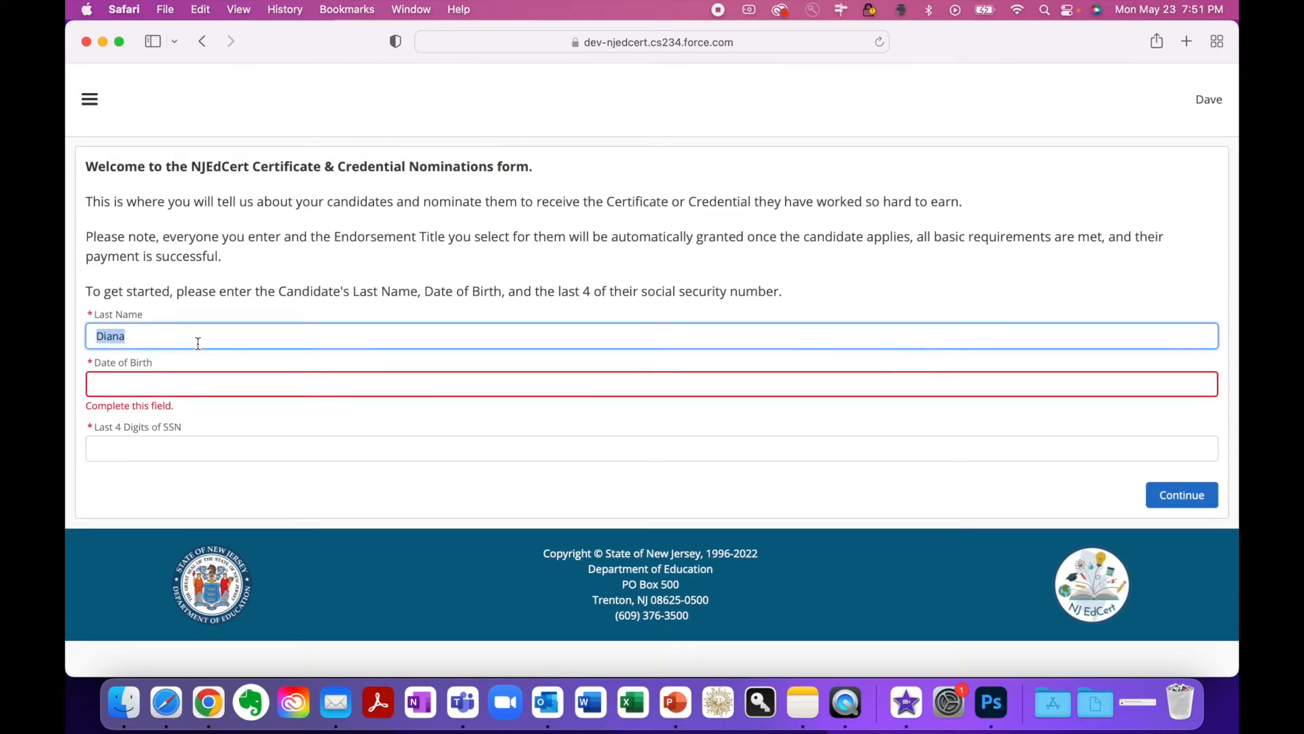
pyautogui.click(188, 390)
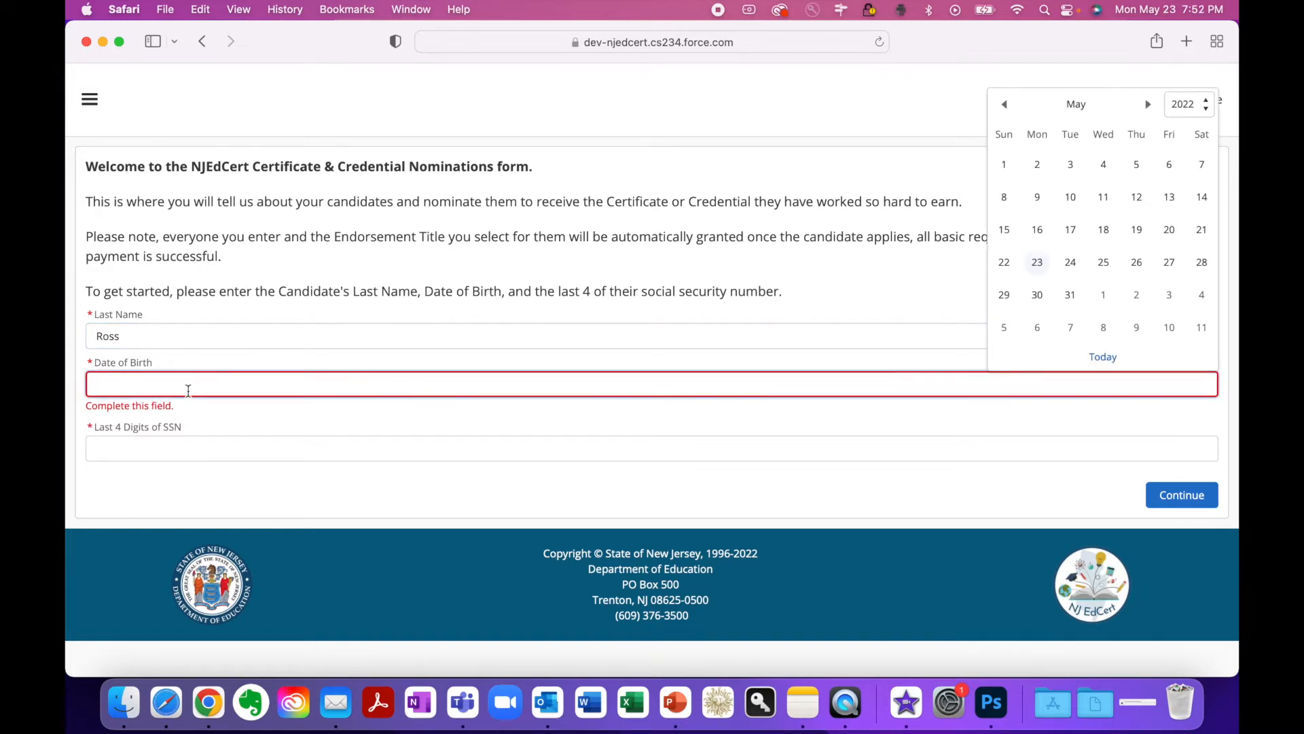
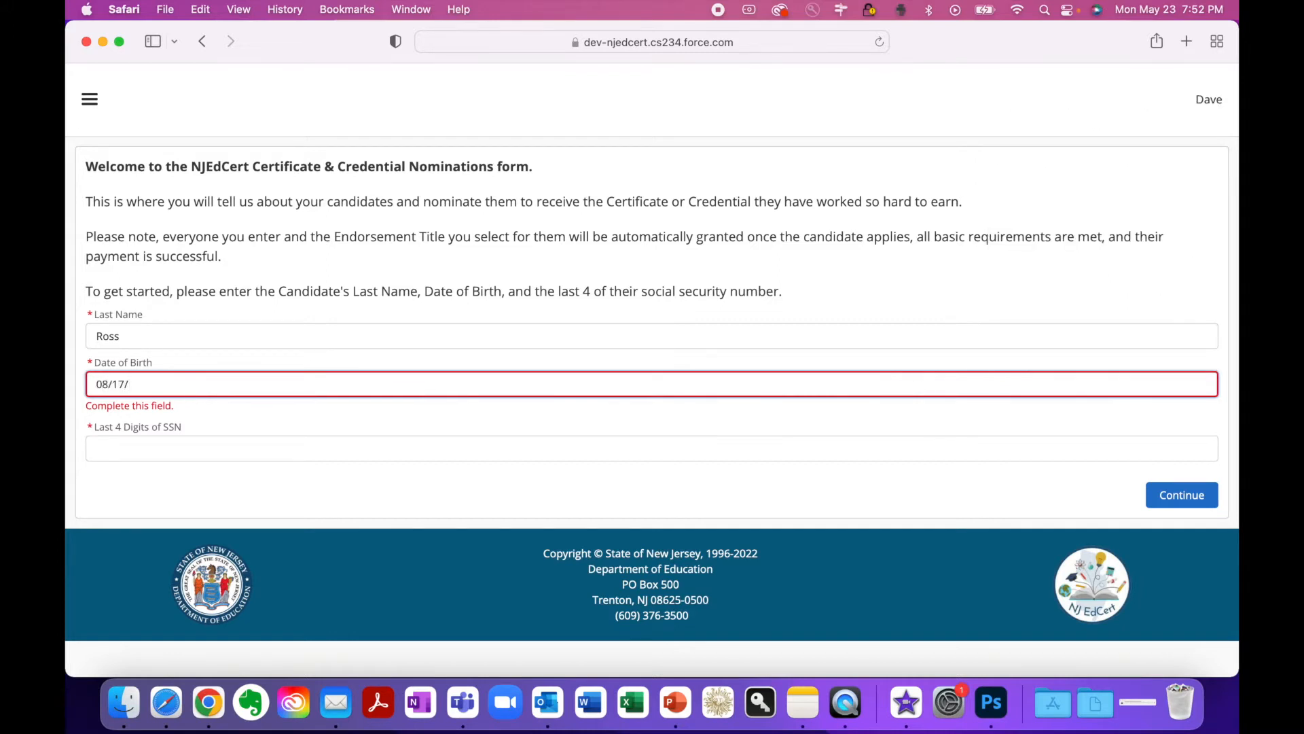
pyautogui.click(182, 454)
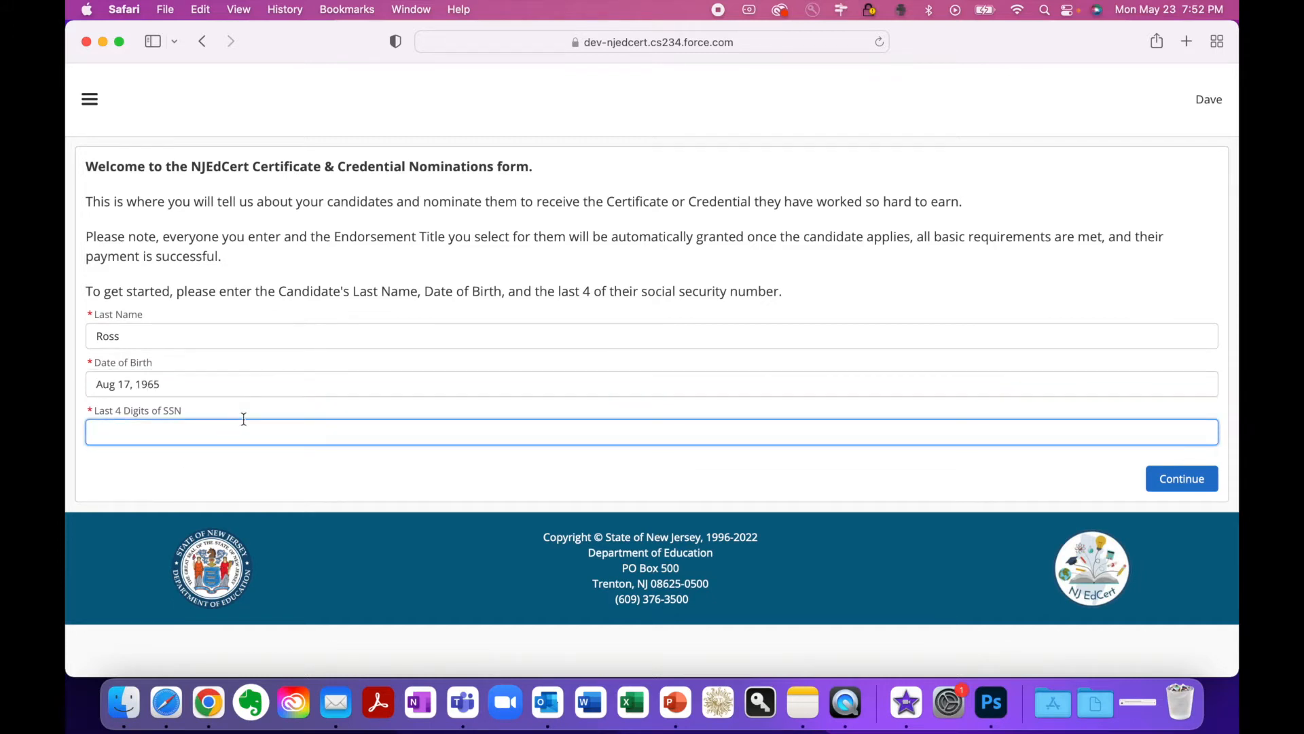
# Submit the lookup and enter the new candidate's first name
pyautogui.click(1194, 480)
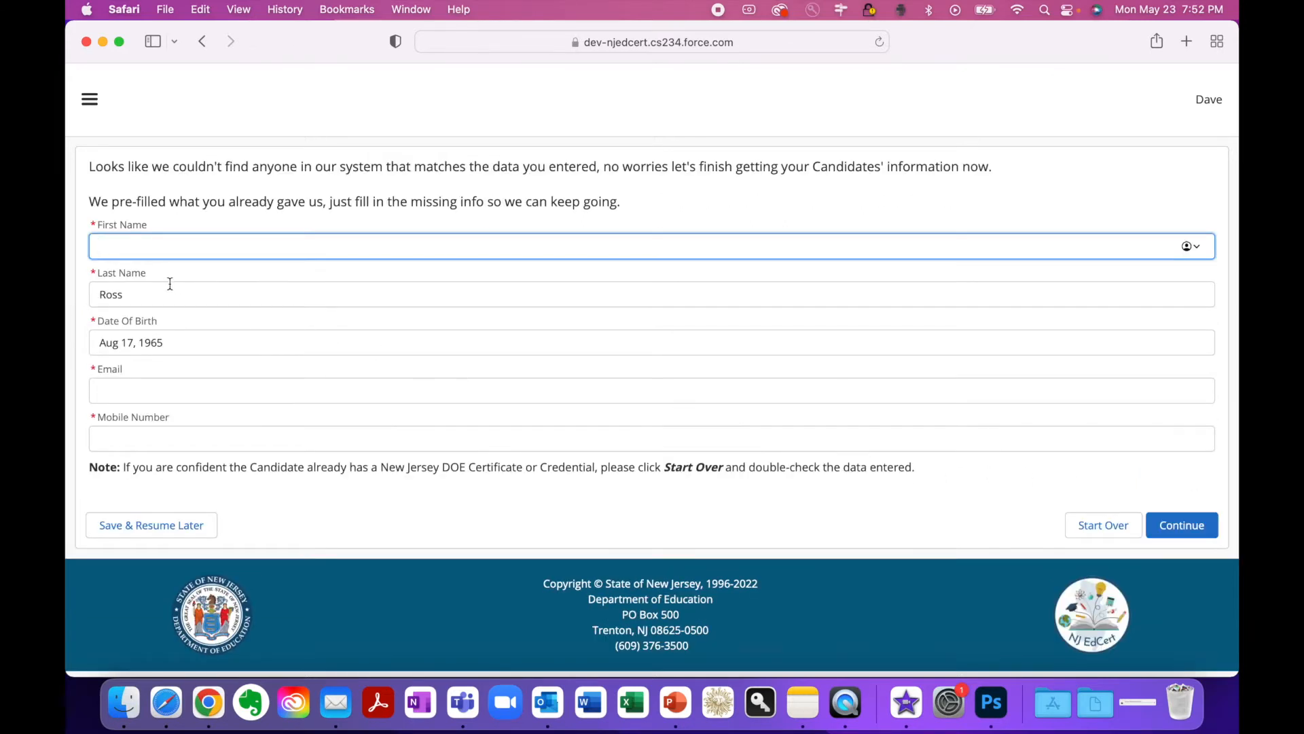
pyautogui.write('diana')
pyautogui.press('BackSpace')
pyautogui.press('BackSpace')
pyautogui.press('BackSpace')
pyautogui.press('BackSpace')
pyautogui.press('BackSpace')
pyautogui.write('diana')
pyautogui.press('BackSpace')
pyautogui.press('BackSpace')
pyautogui.press('BackSpace')
pyautogui.press('BackSpace')
pyautogui.press('BackSpace')
pyautogui.write('Diana')
pyautogui.press('Tab')
pyautogui.press('Tab')
pyautogui.press('Tab')
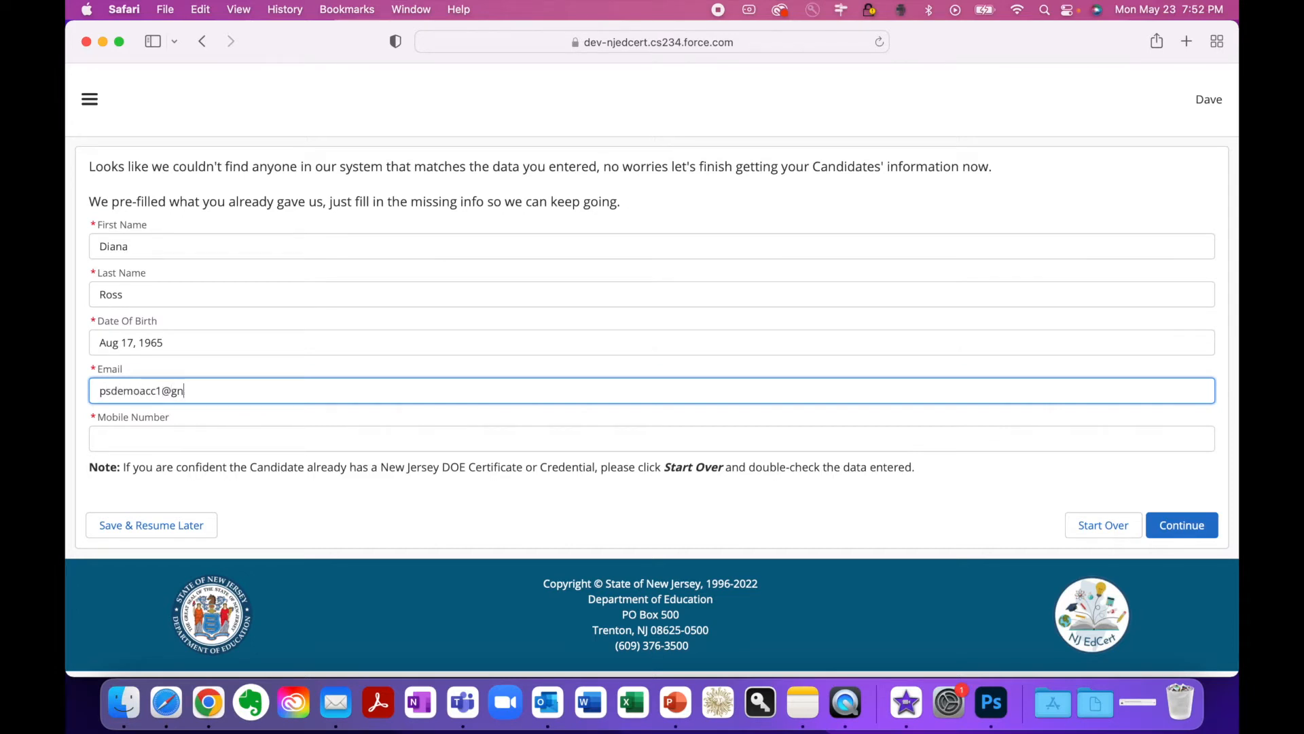
# Fill in the candidate's e-mail address and mobile number
pyautogui.press('Tab')
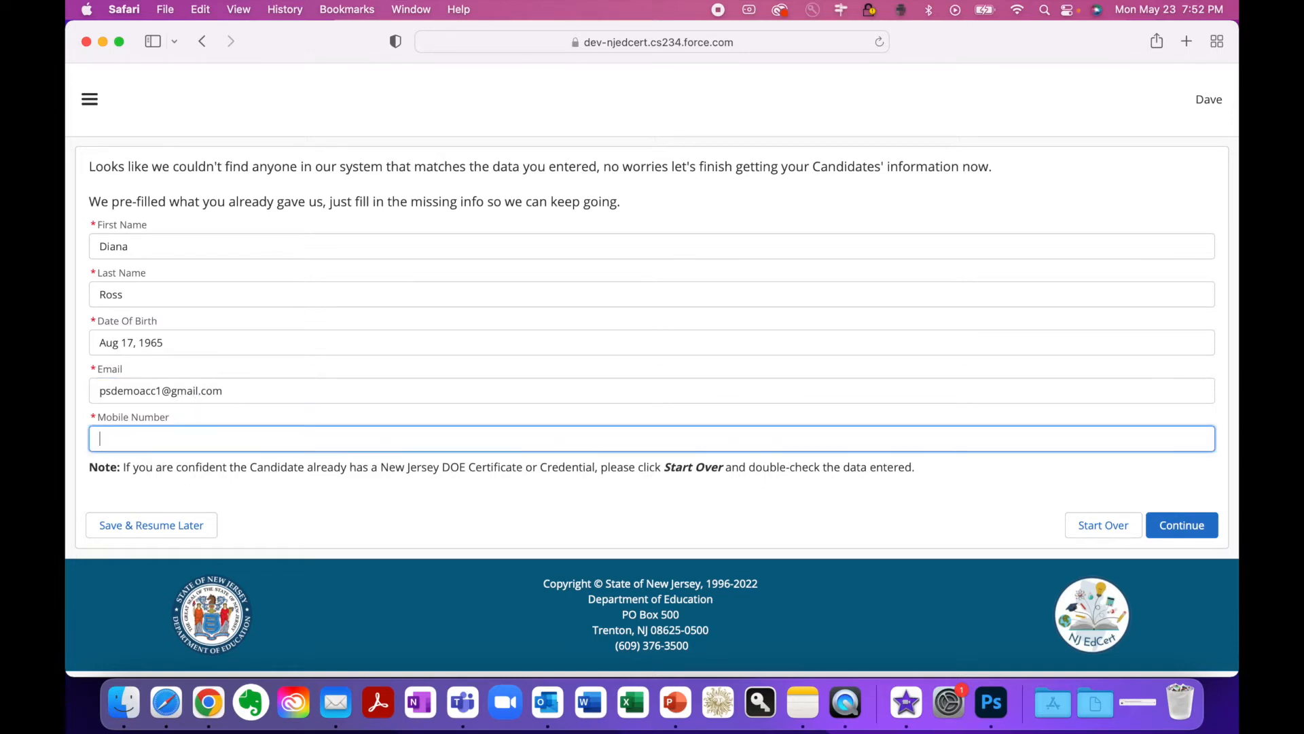
pyautogui.click(340, 478)
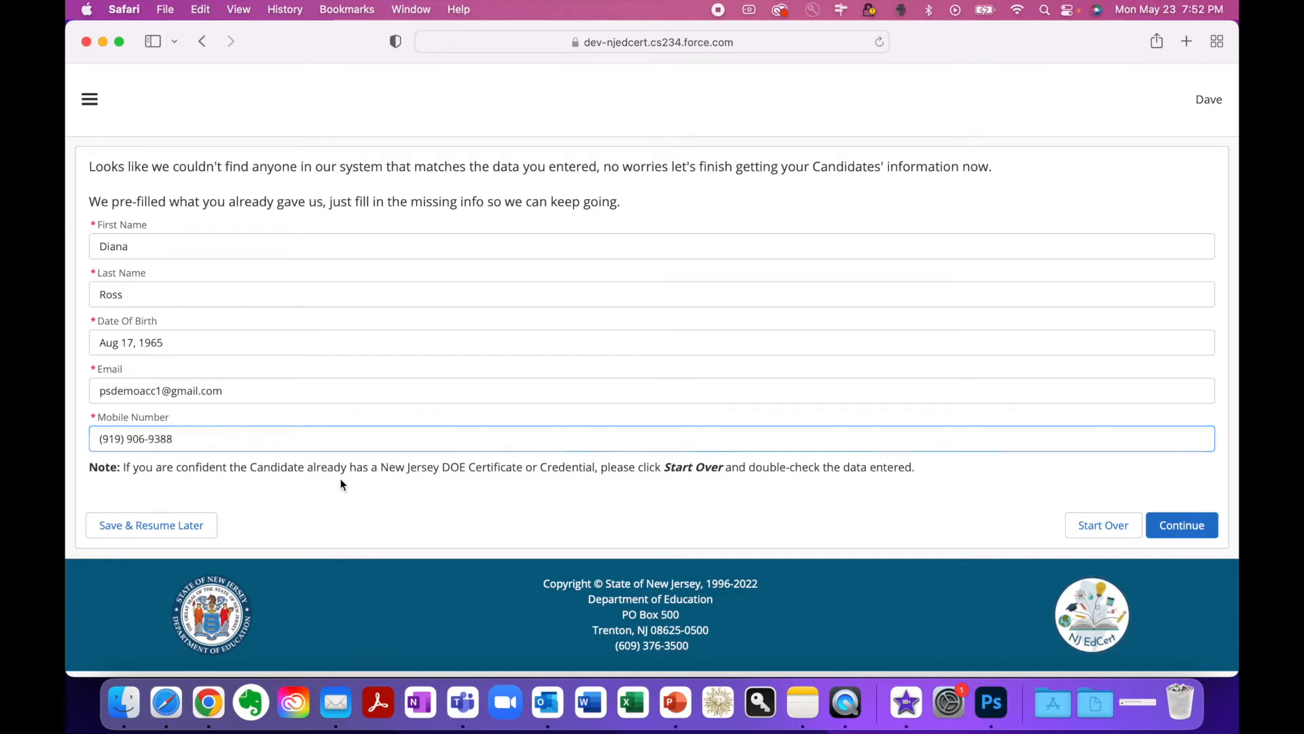
# Choose the Instructional category with the Preschool through Grade 3 endorsement
pyautogui.click(1188, 533)
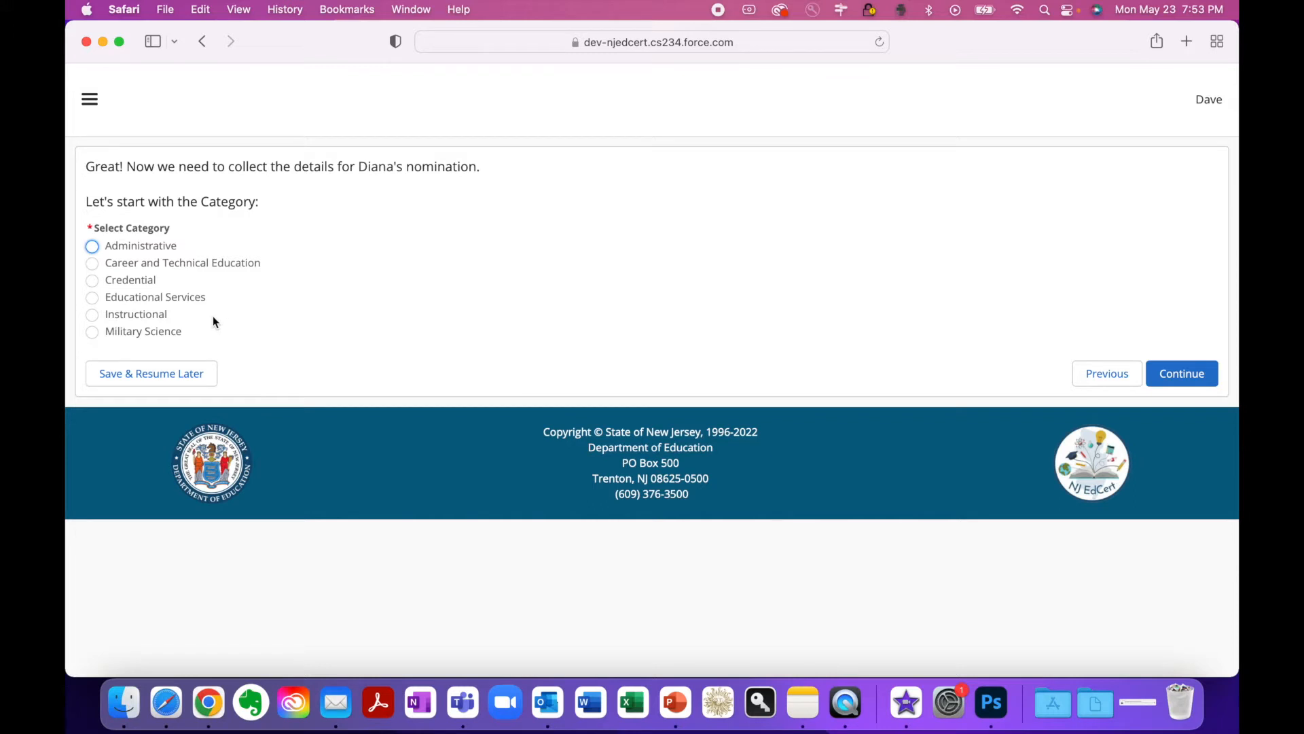
pyautogui.click(153, 314)
pyautogui.click(1171, 360)
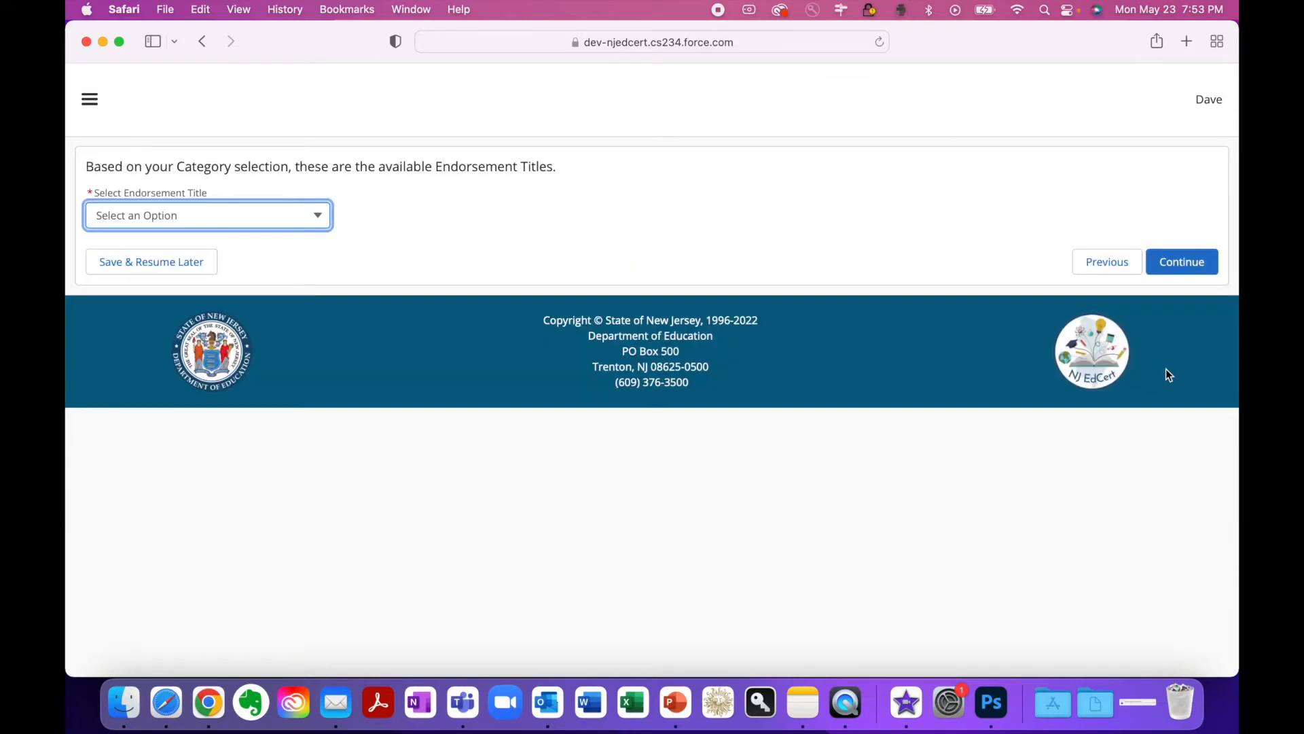
pyautogui.click(193, 222)
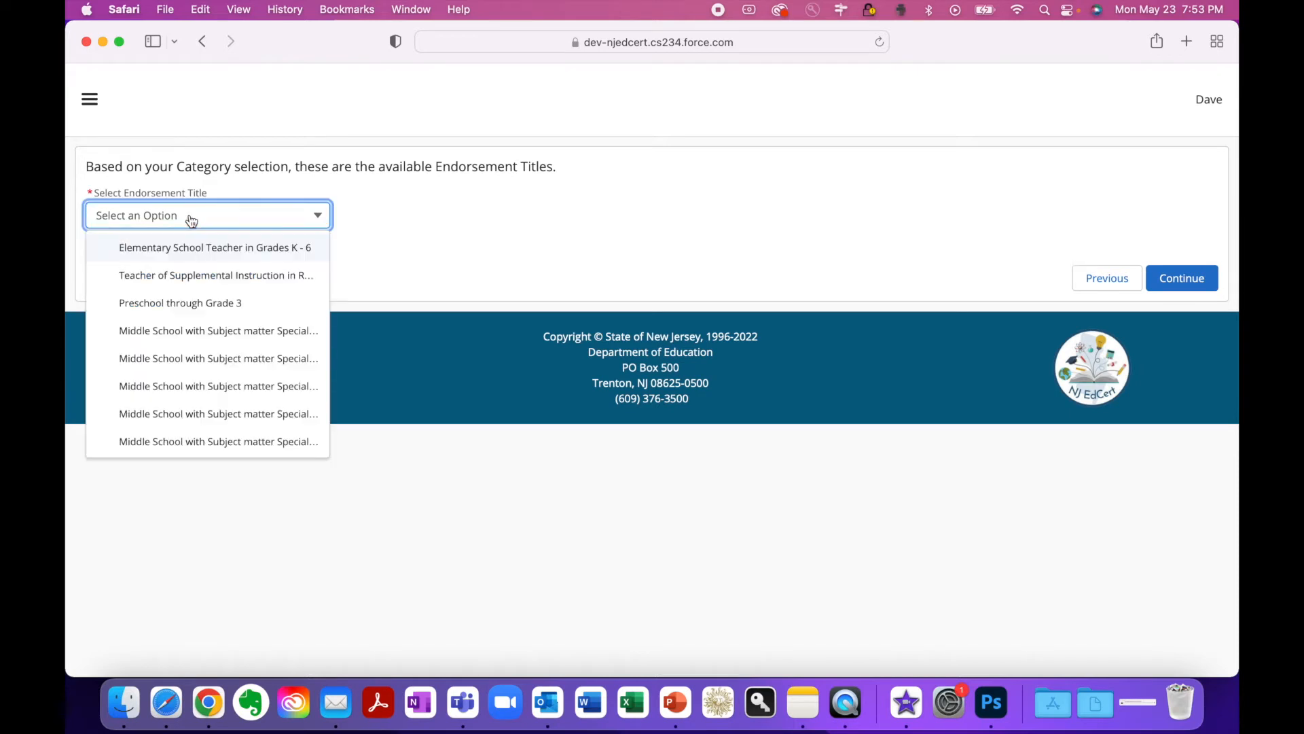
pyautogui.click(200, 303)
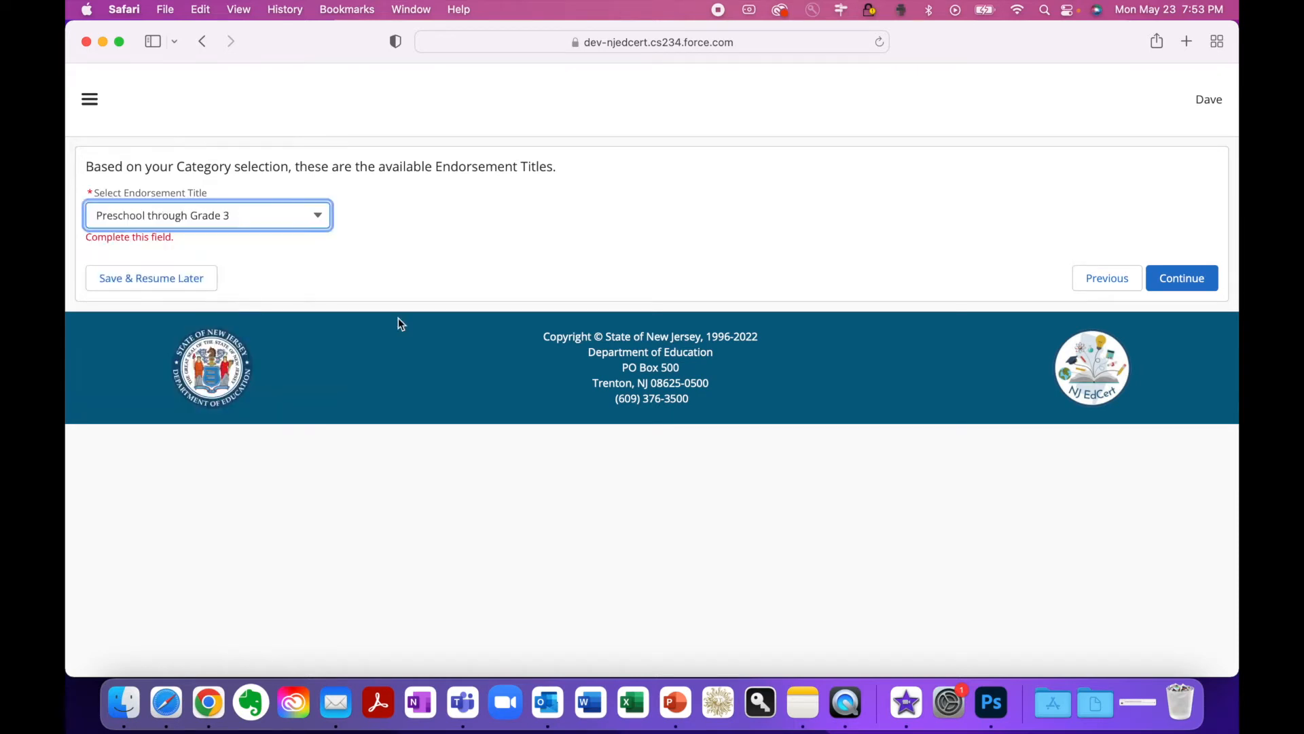
pyautogui.click(1173, 283)
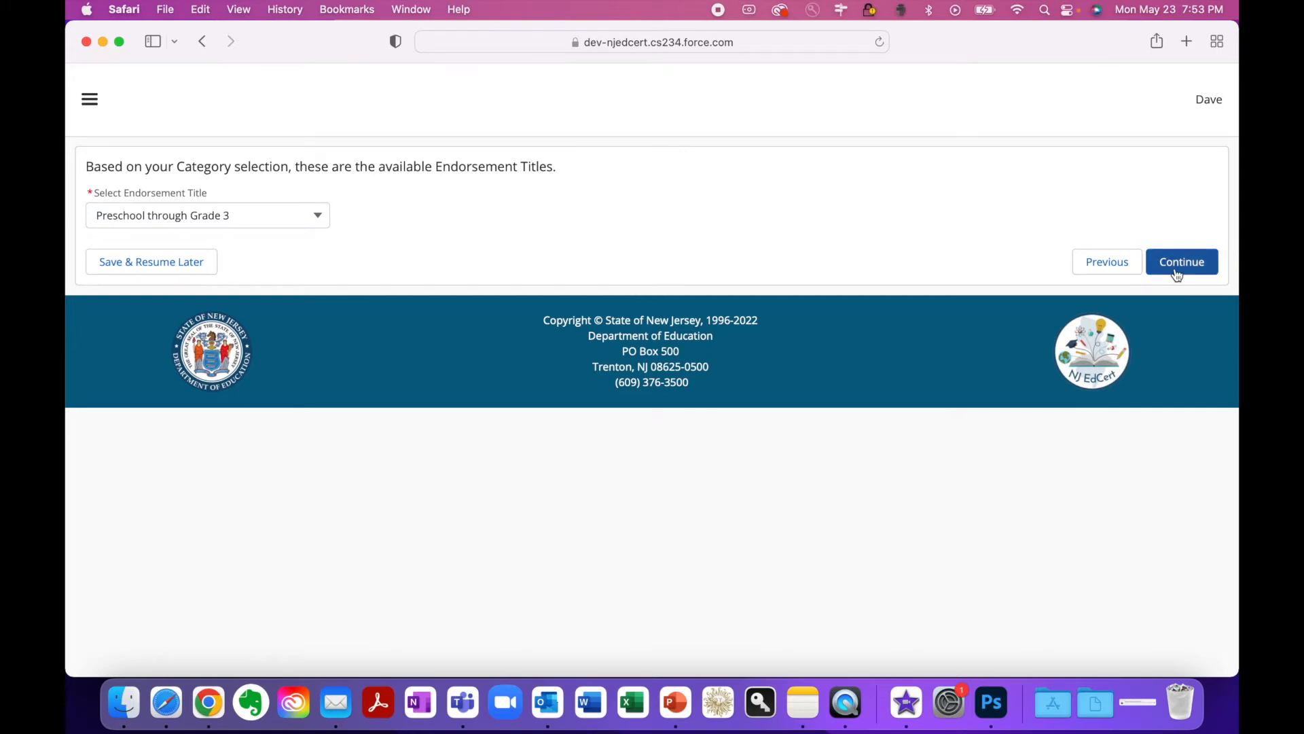
# Select license type CE and reach the summary showing the $190 fee
pyautogui.click(1175, 266)
pyautogui.click(210, 215)
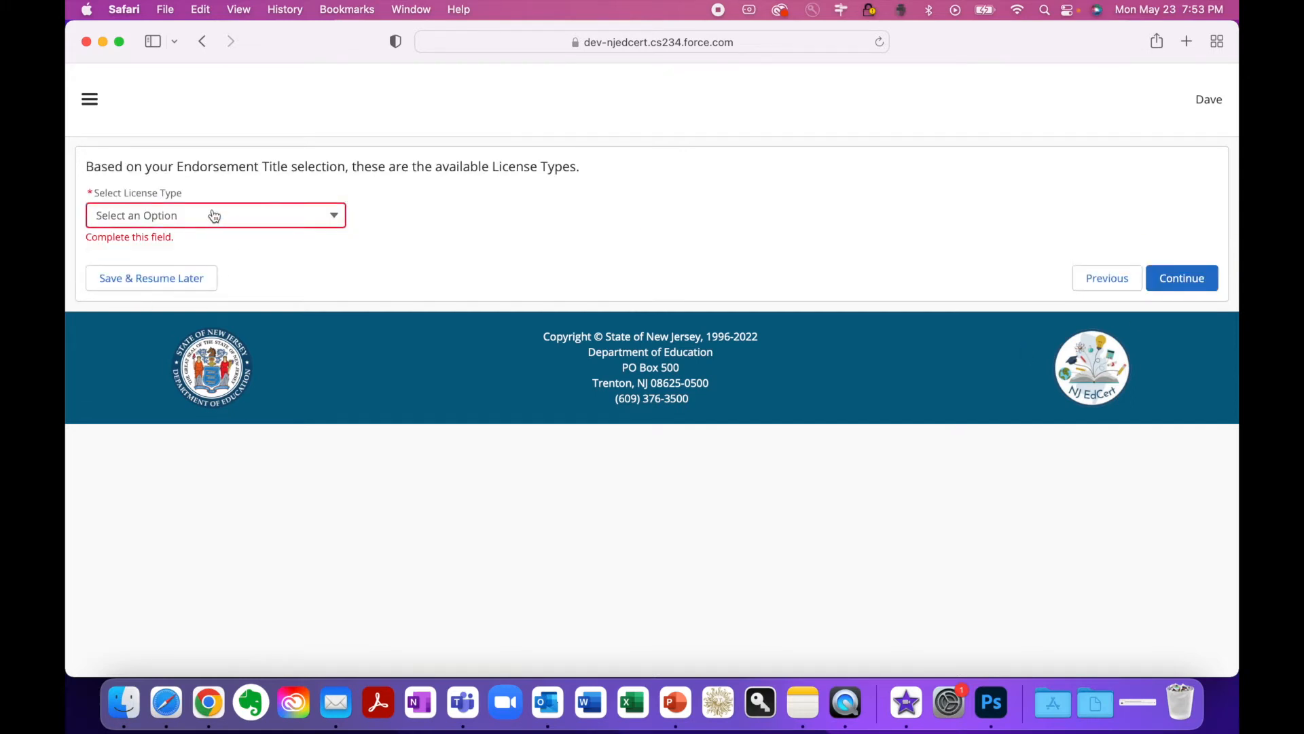
pyautogui.click(193, 246)
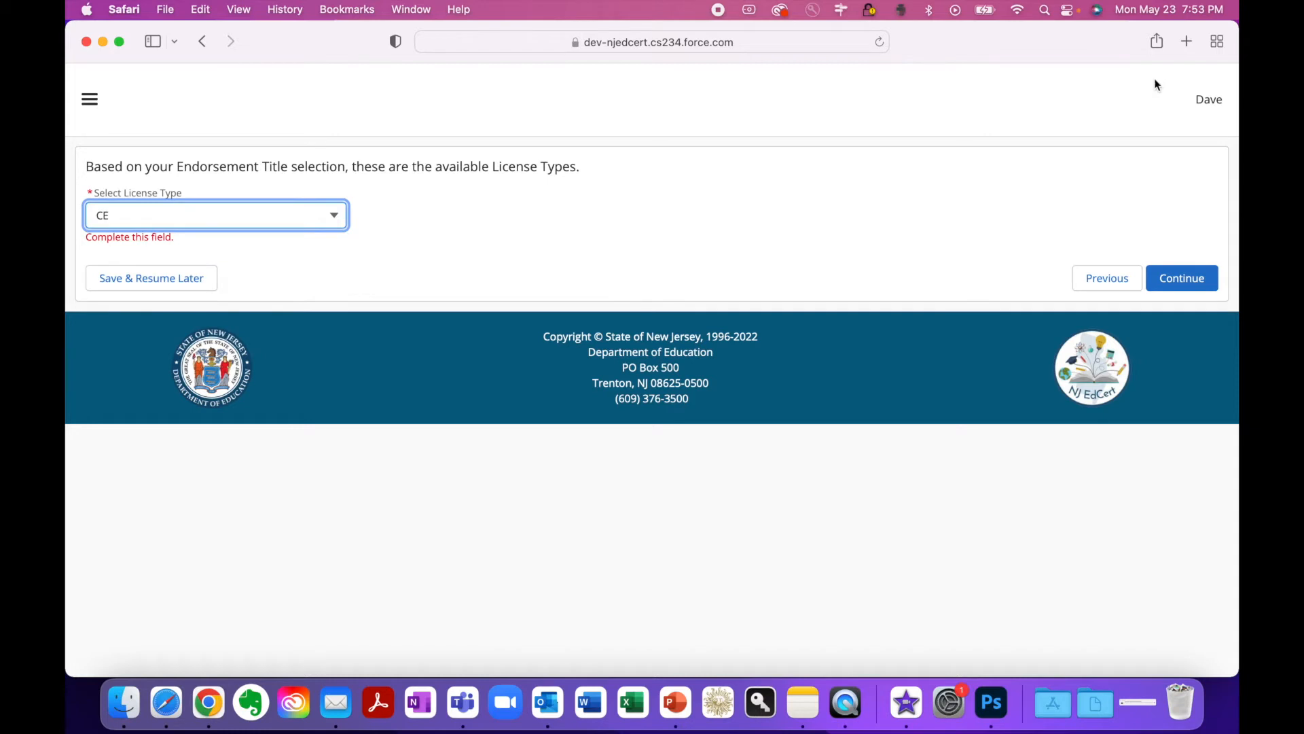
pyautogui.click(1197, 276)
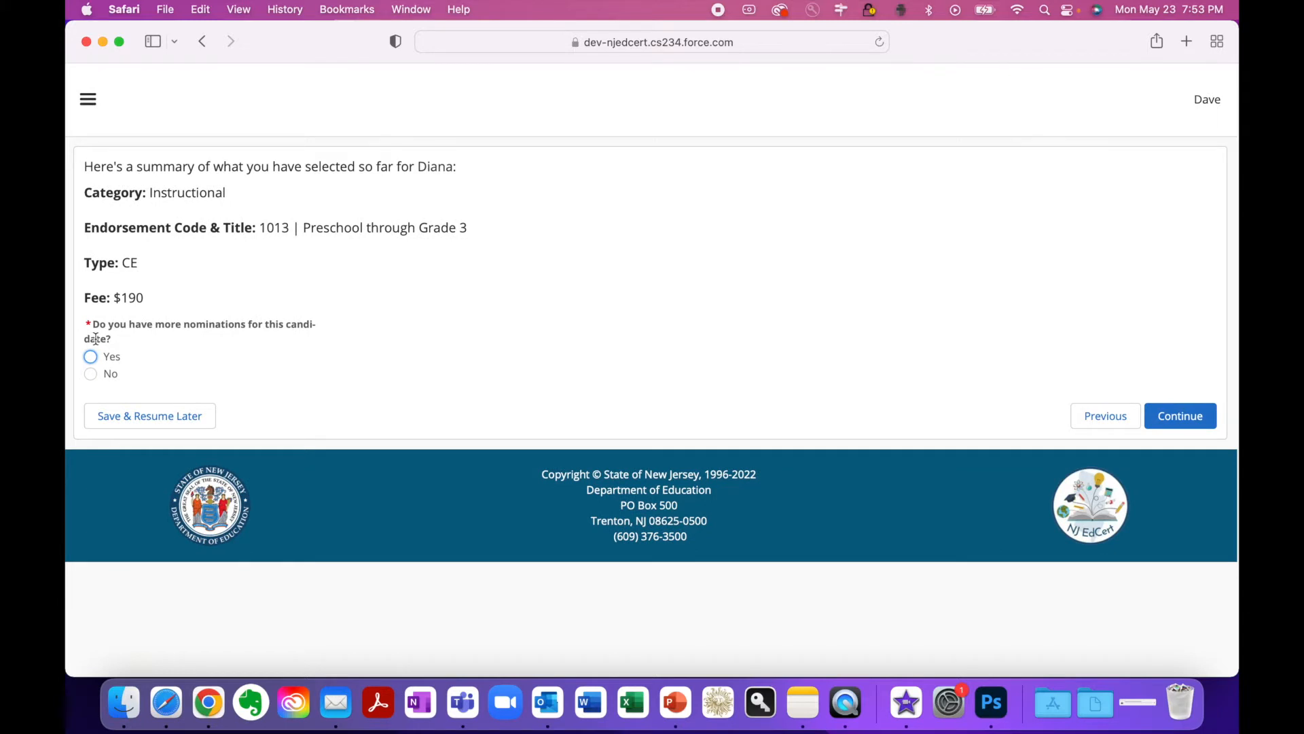
# Answer No to further nominations for this candidate, then submit the reviewed nomination
pyautogui.click(90, 374)
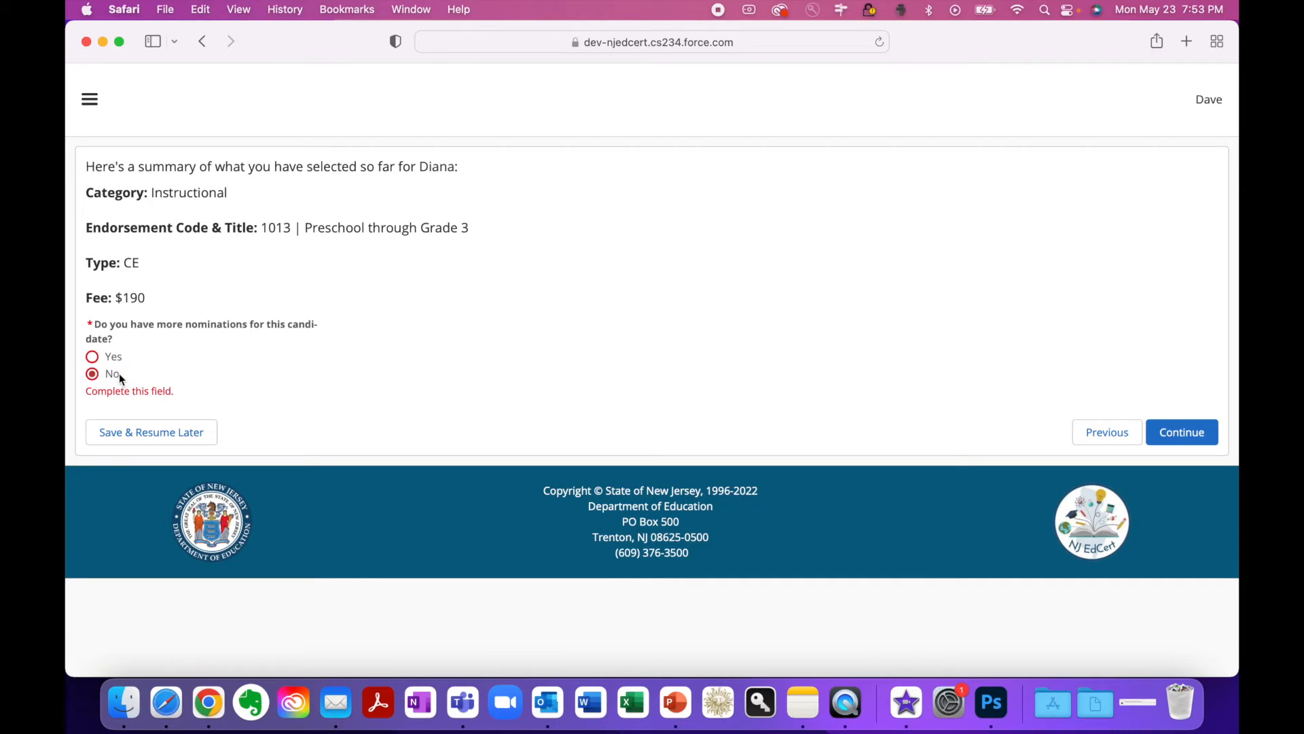
pyautogui.click(173, 365)
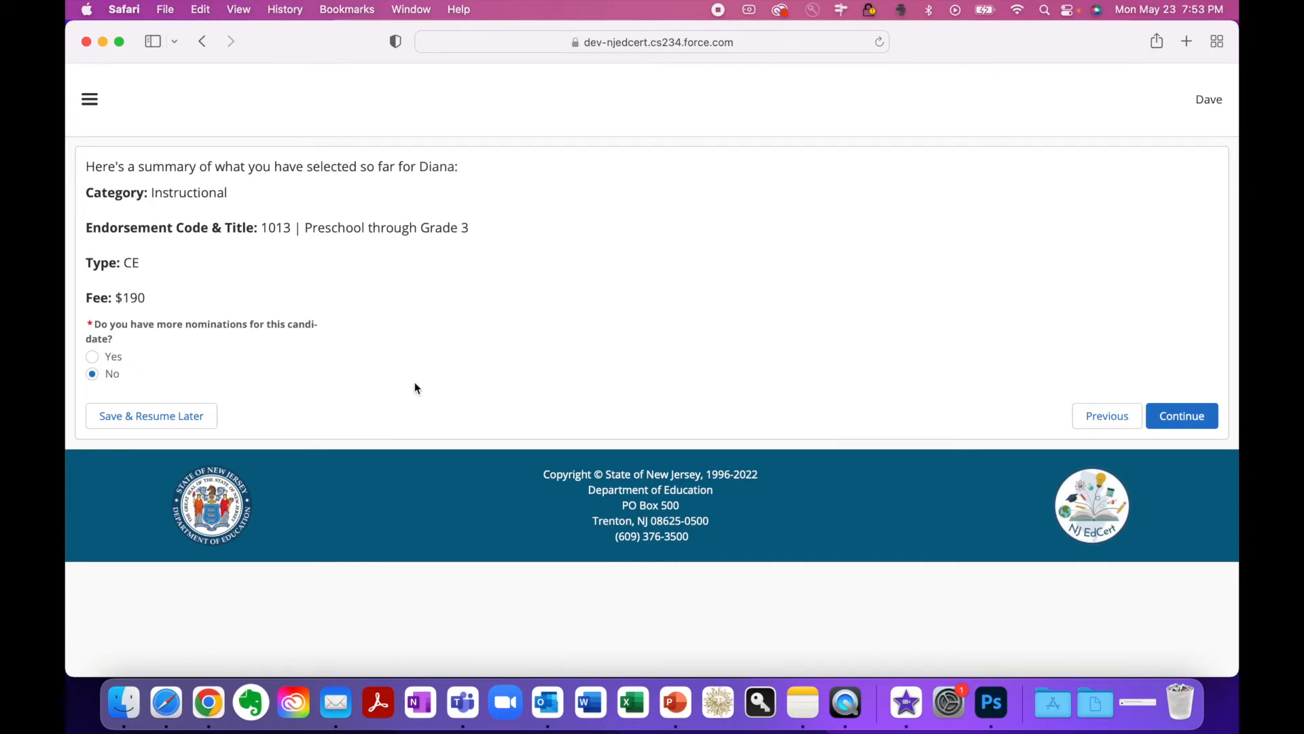
pyautogui.click(1199, 416)
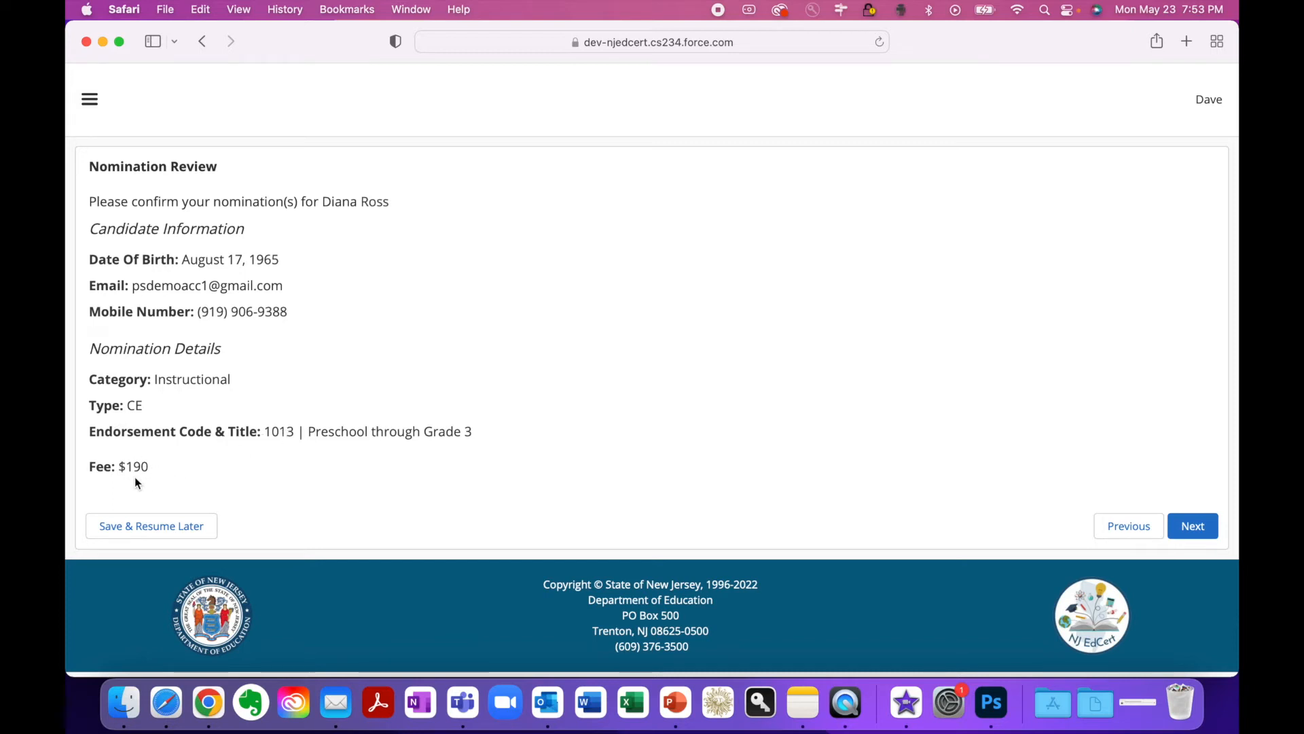
pyautogui.click(1194, 528)
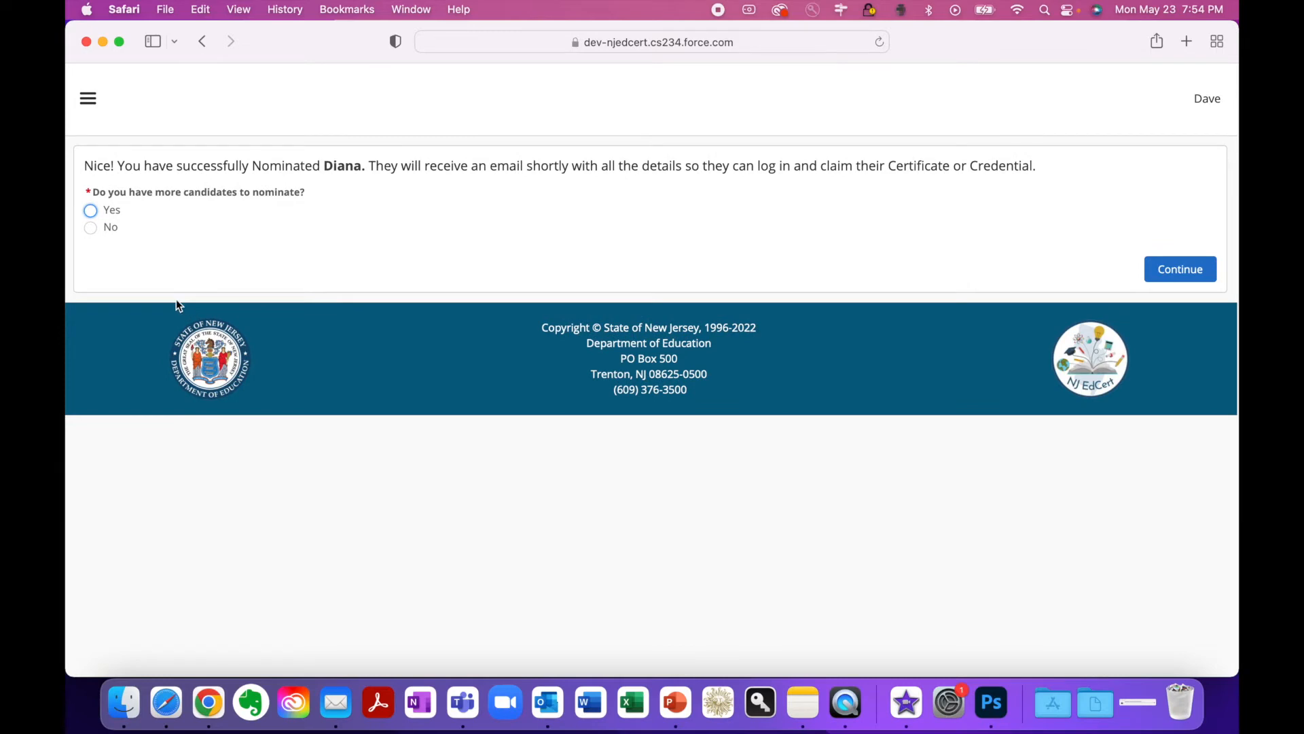
# Answer No to more candidates, then return to the homepage's My Nominations list of 27
pyautogui.click(91, 229)
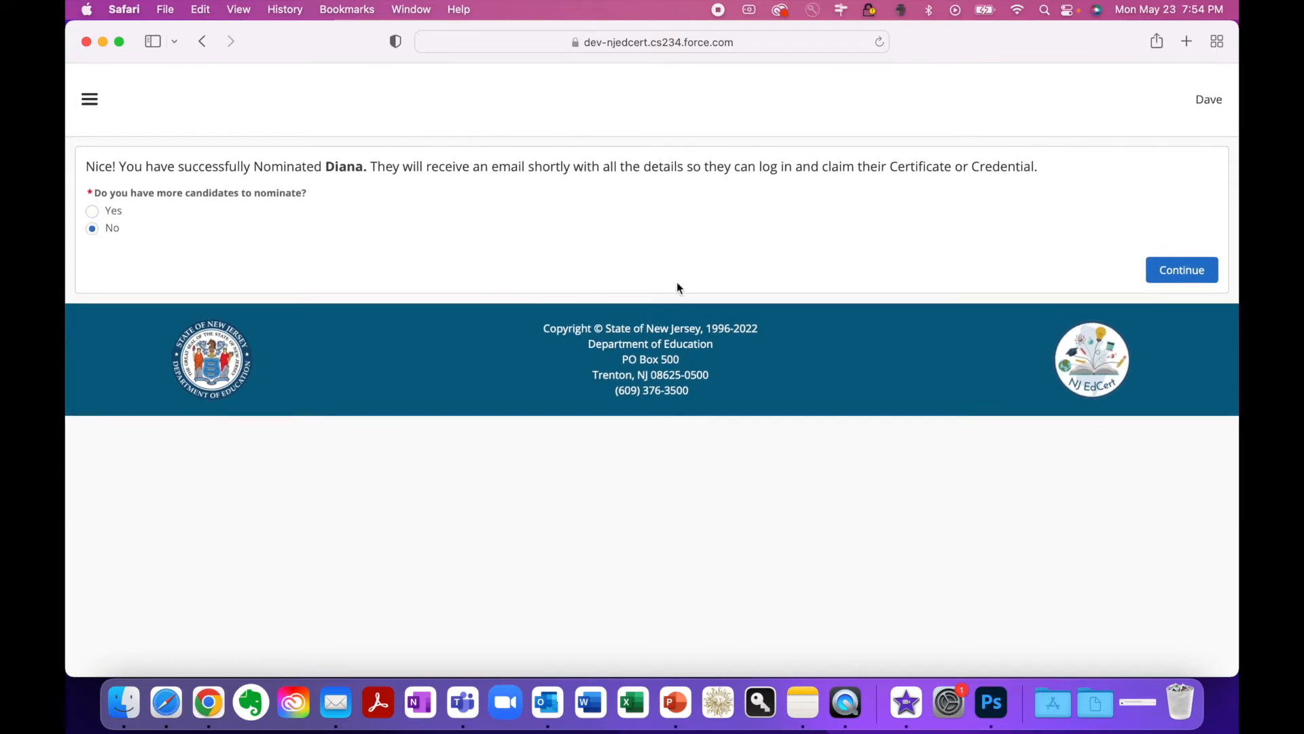
pyautogui.click(1179, 271)
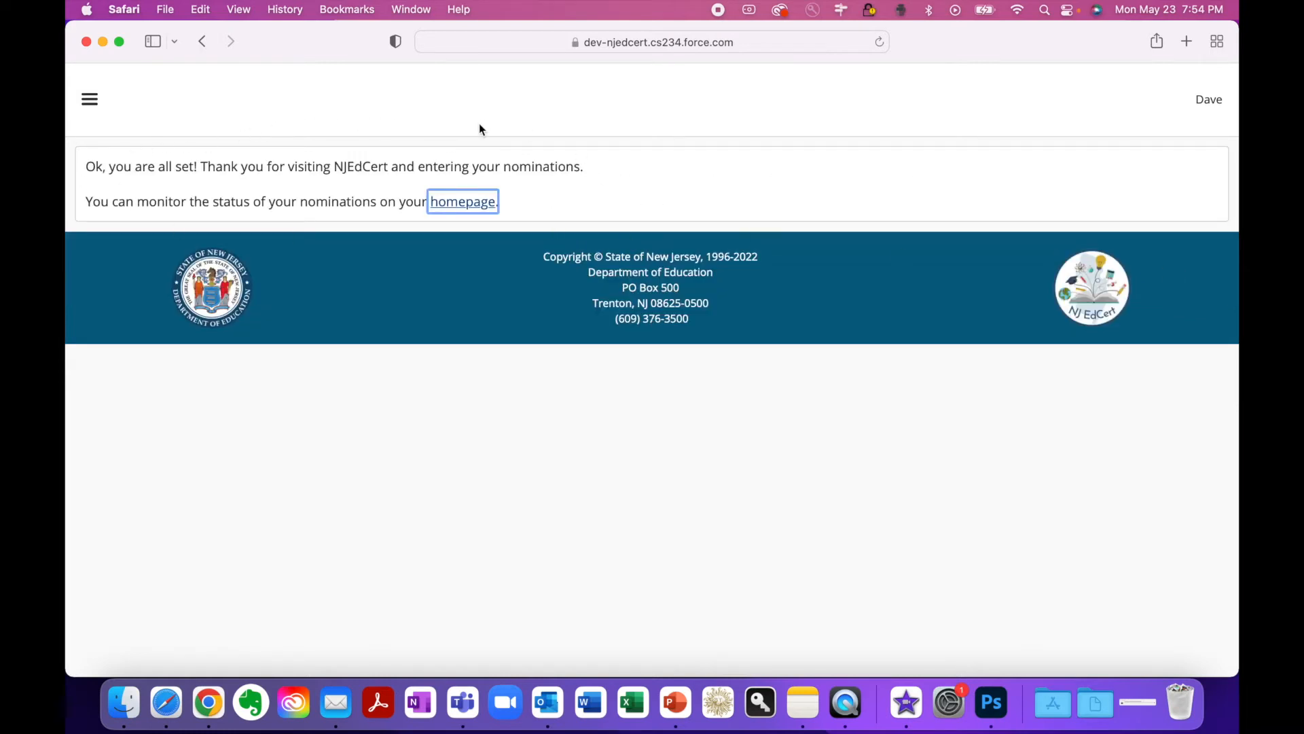
pyautogui.click(475, 201)
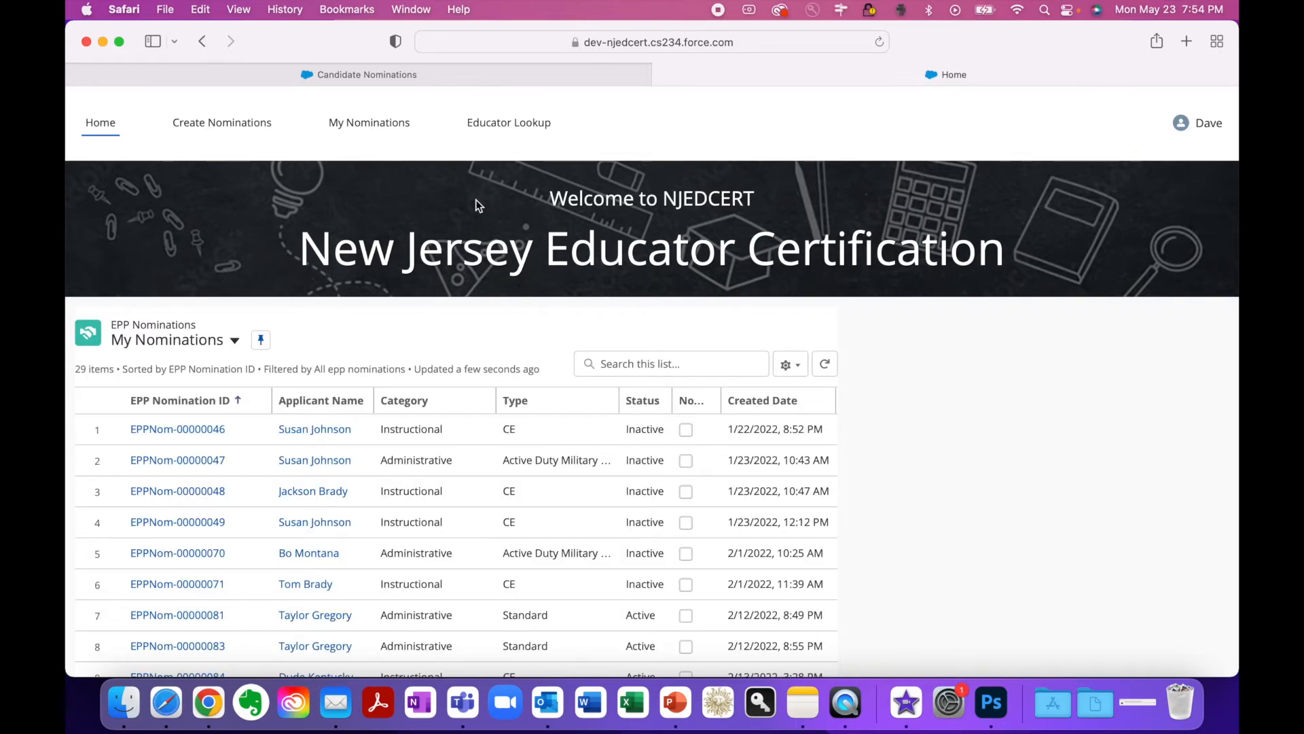
pyautogui.scroll(-7, 740, 354)
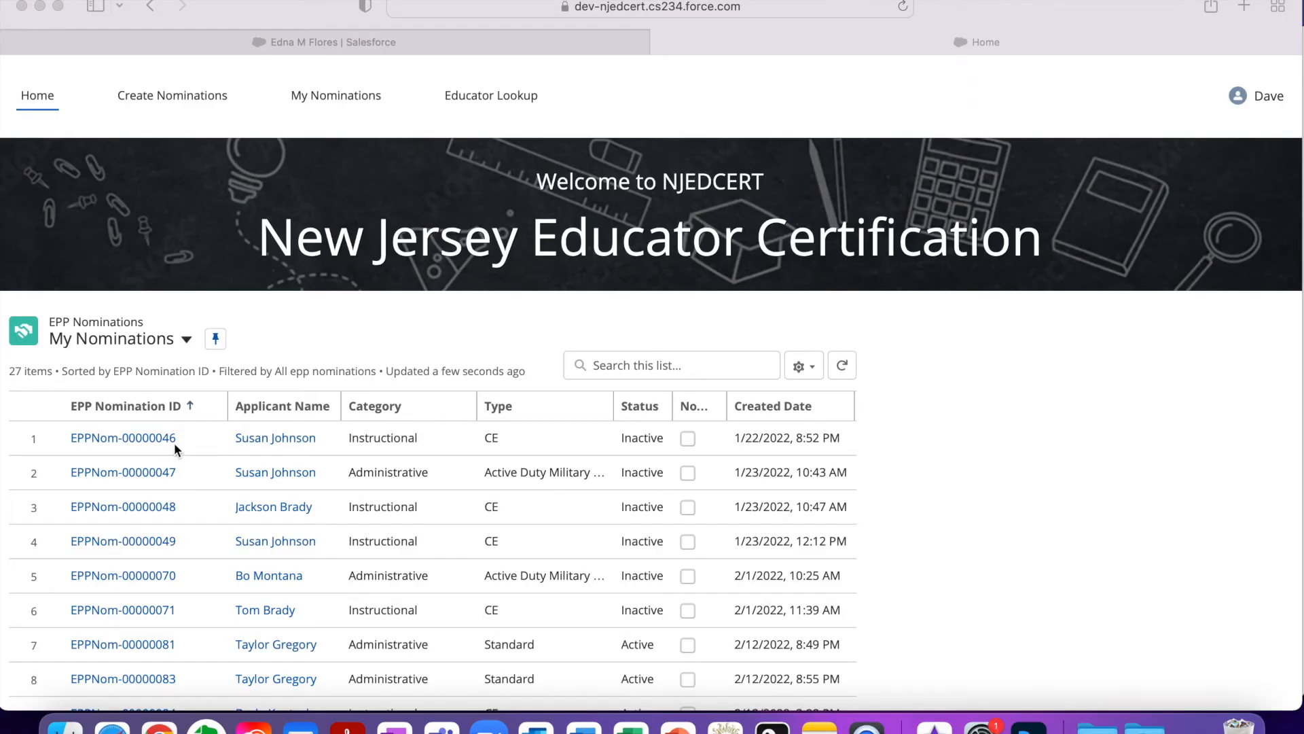
# Open the first nomination record (Instructional, CE, Inactive, expiring 1/23/2023) and read through its details
pyautogui.click(131, 434)
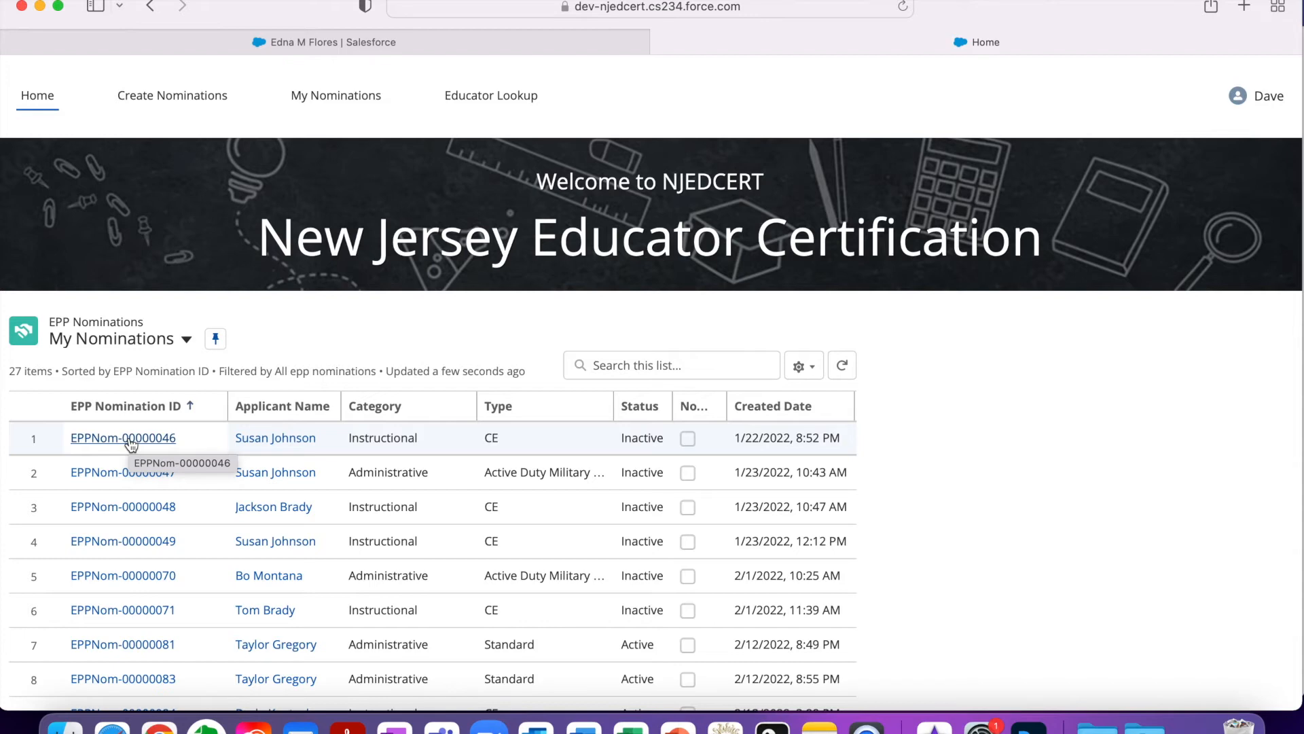
pyautogui.click(130, 440)
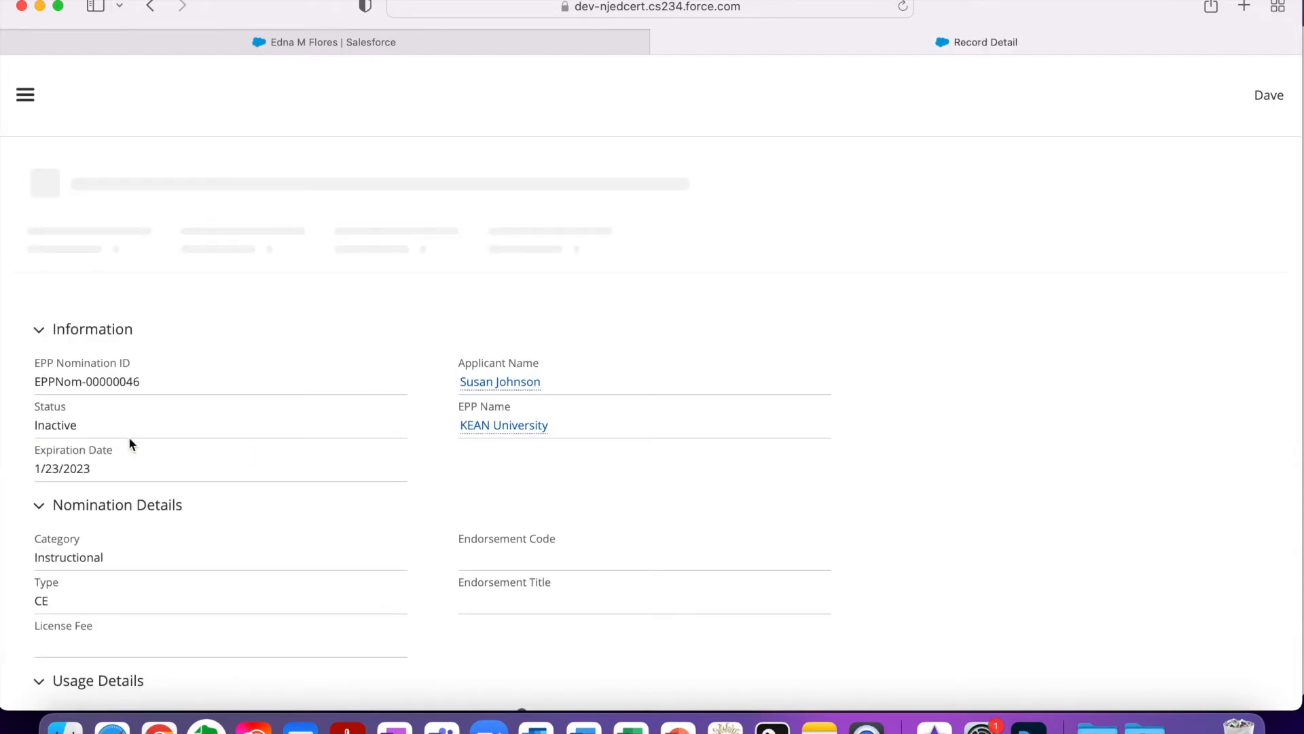
pyautogui.scroll(-1, 129, 309)
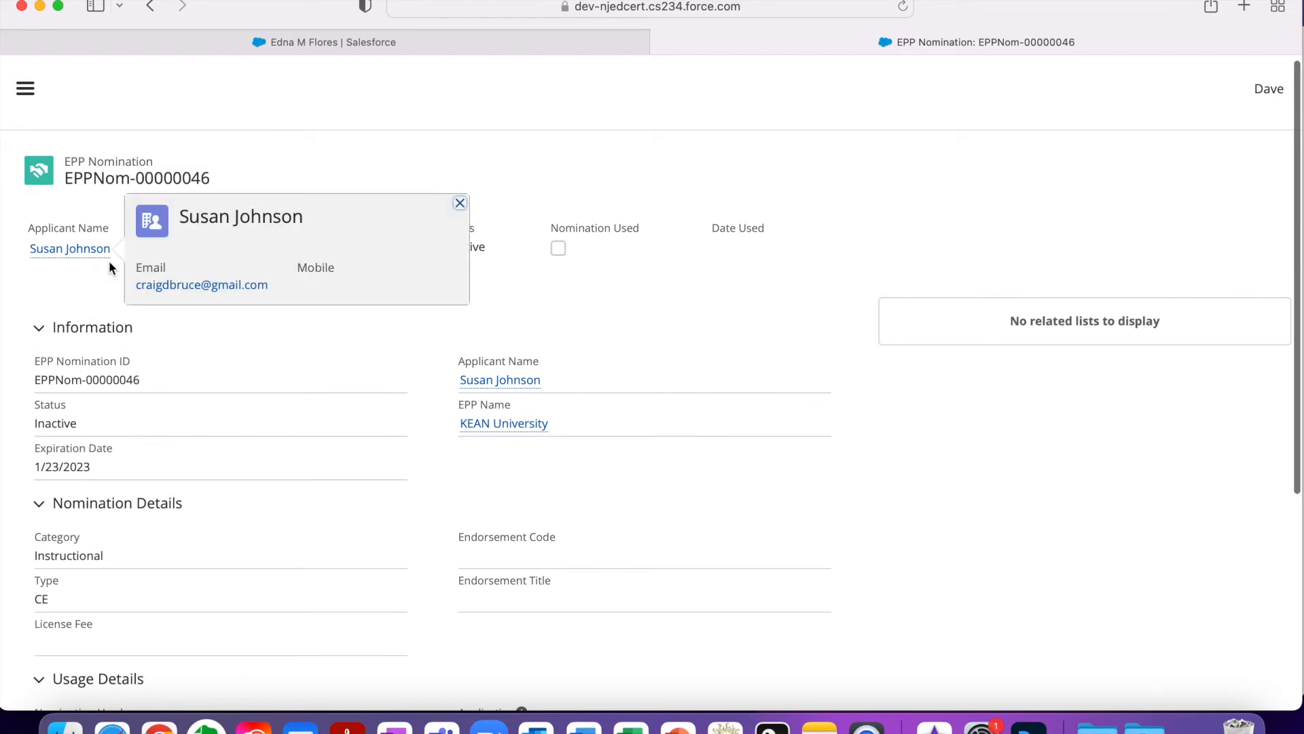
pyautogui.scroll(-1, 286, 472)
pyautogui.scroll(-3, 288, 475)
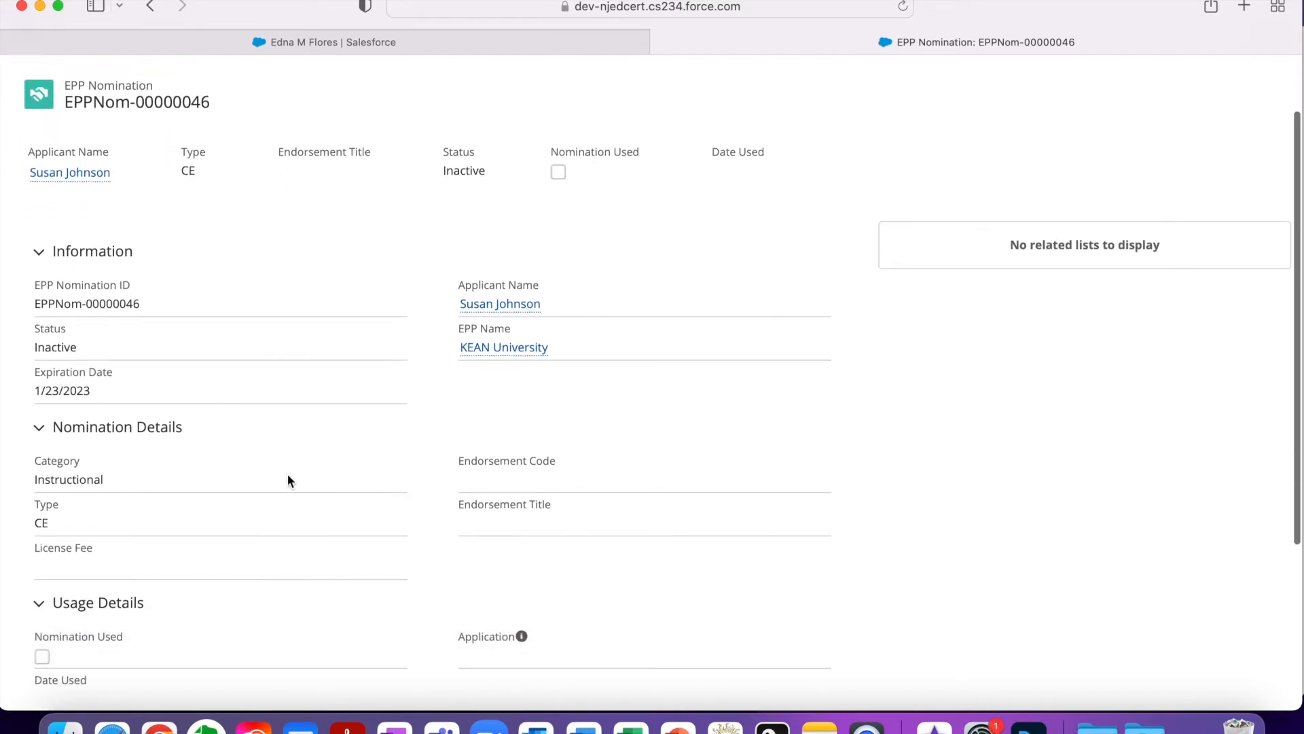
pyautogui.scroll(-1, 288, 474)
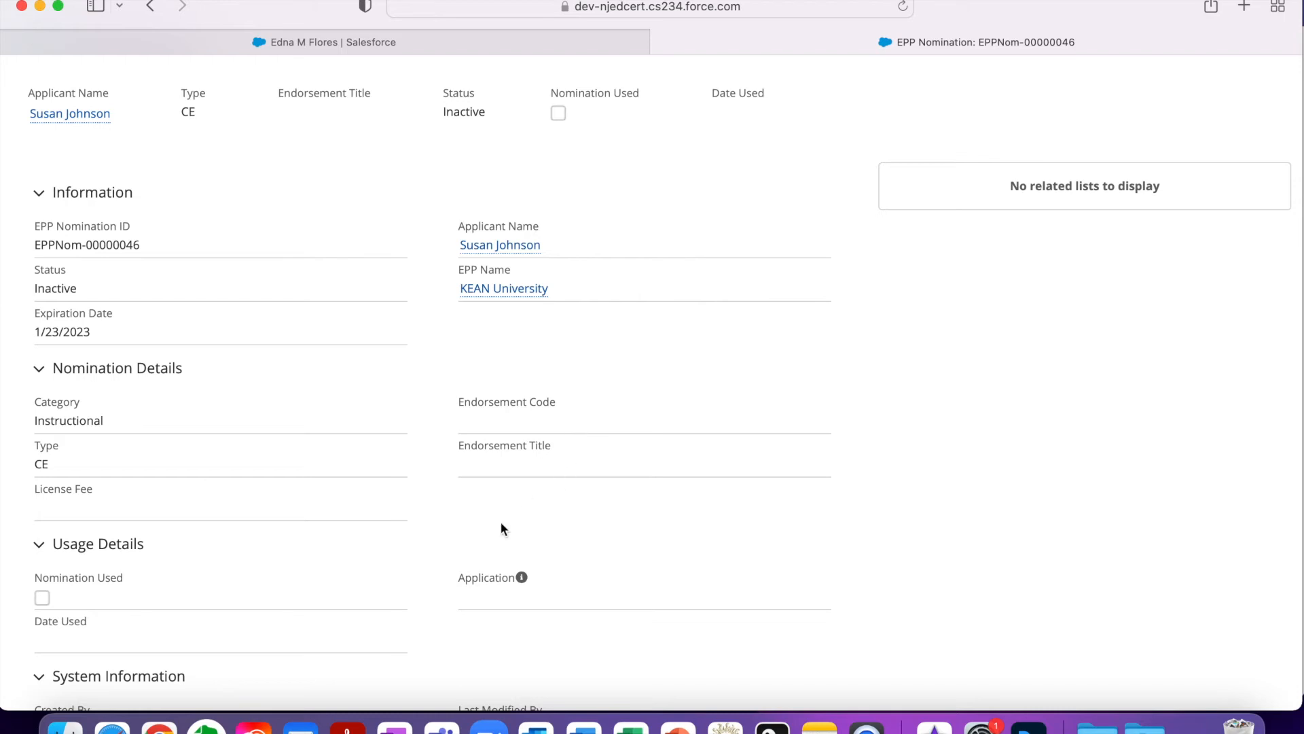
pyautogui.scroll(-5, 441, 593)
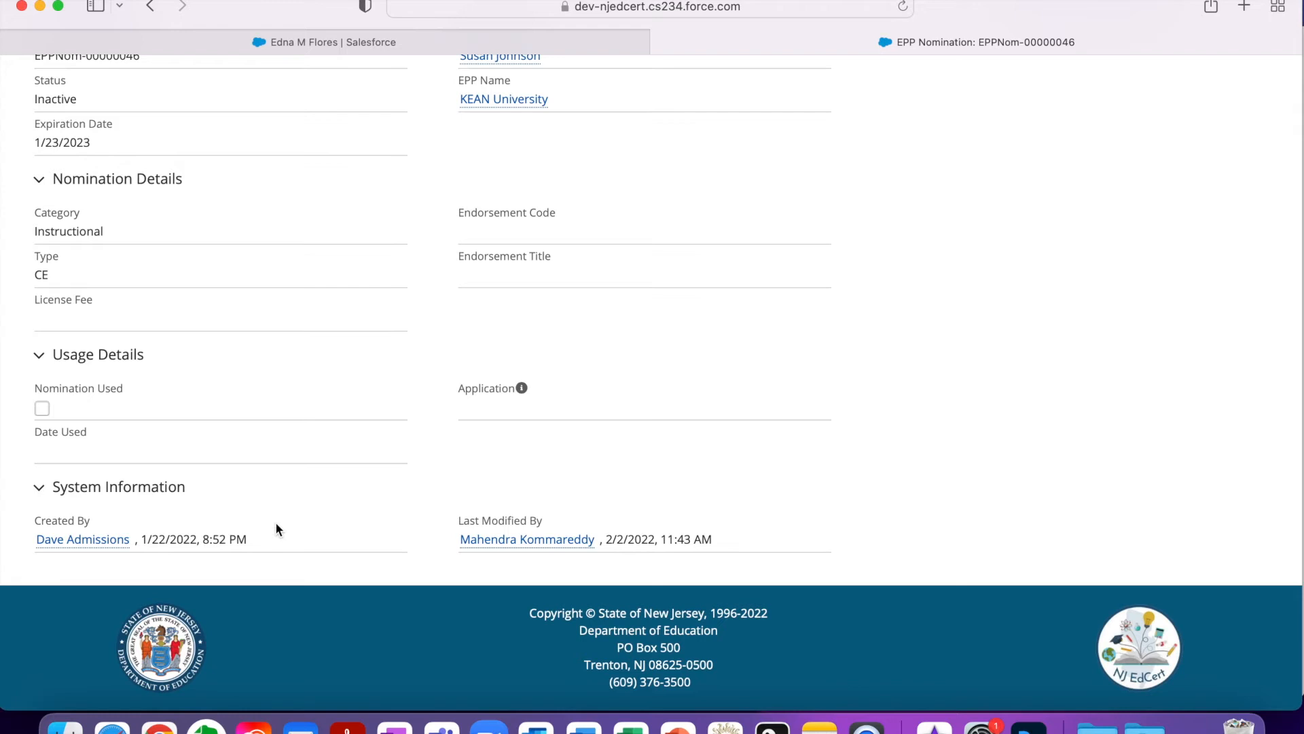
pyautogui.scroll(1, 280, 520)
pyautogui.scroll(2, 288, 530)
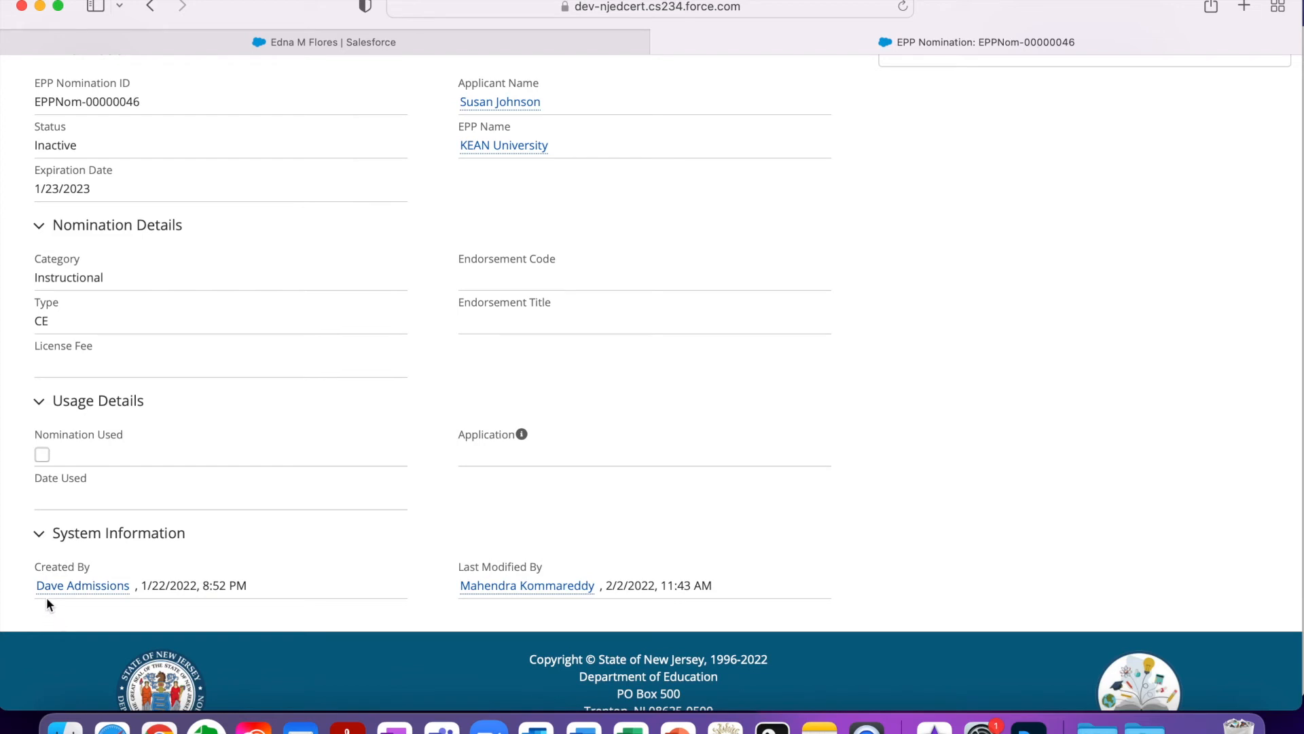
pyautogui.moveTo(48, 593)
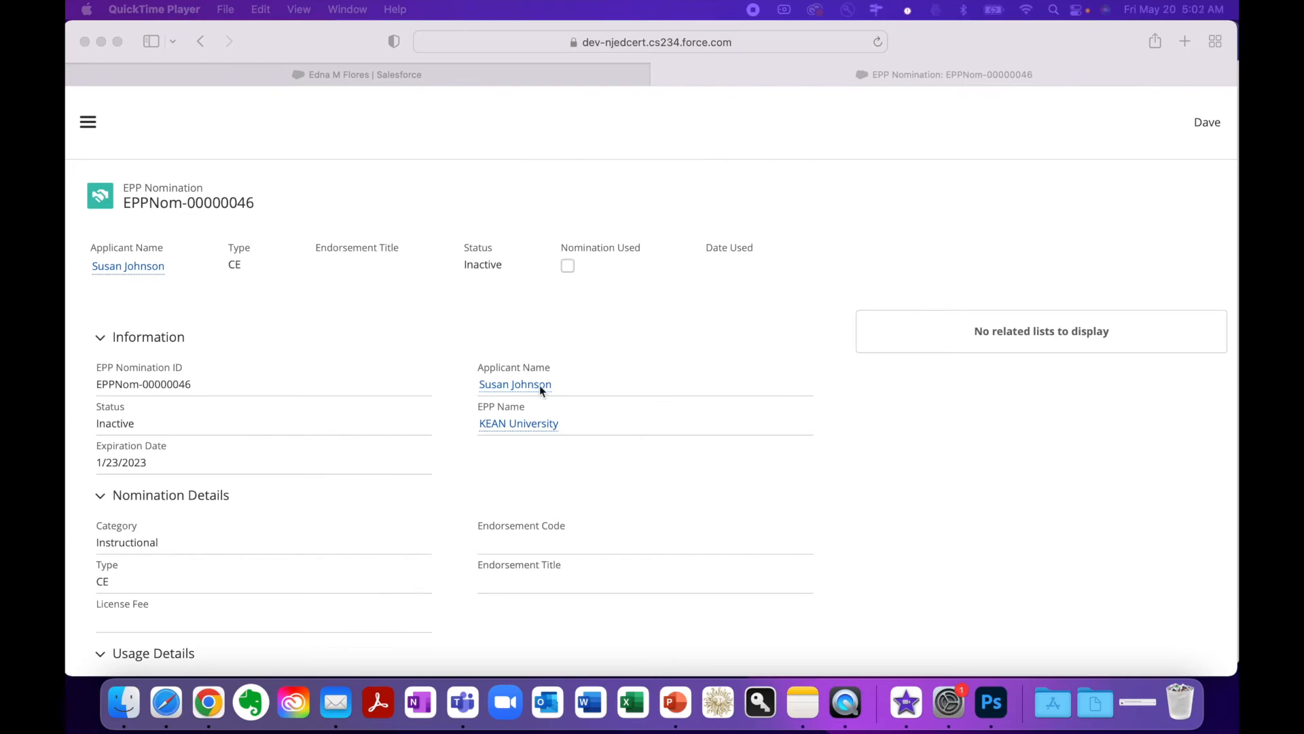
# Open the applicant's Educator Account, linked to KEAN University with three EPP nominations, and review it
pyautogui.click(139, 279)
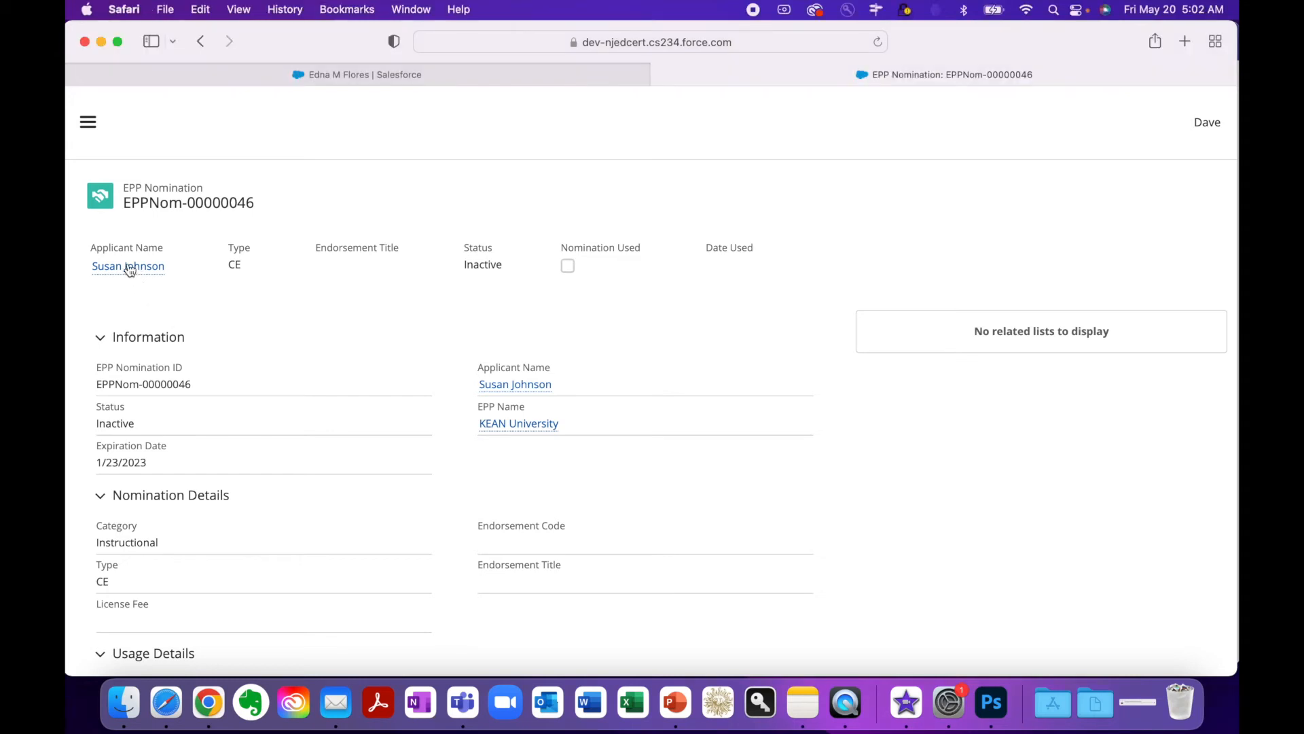
pyautogui.moveTo(129, 272)
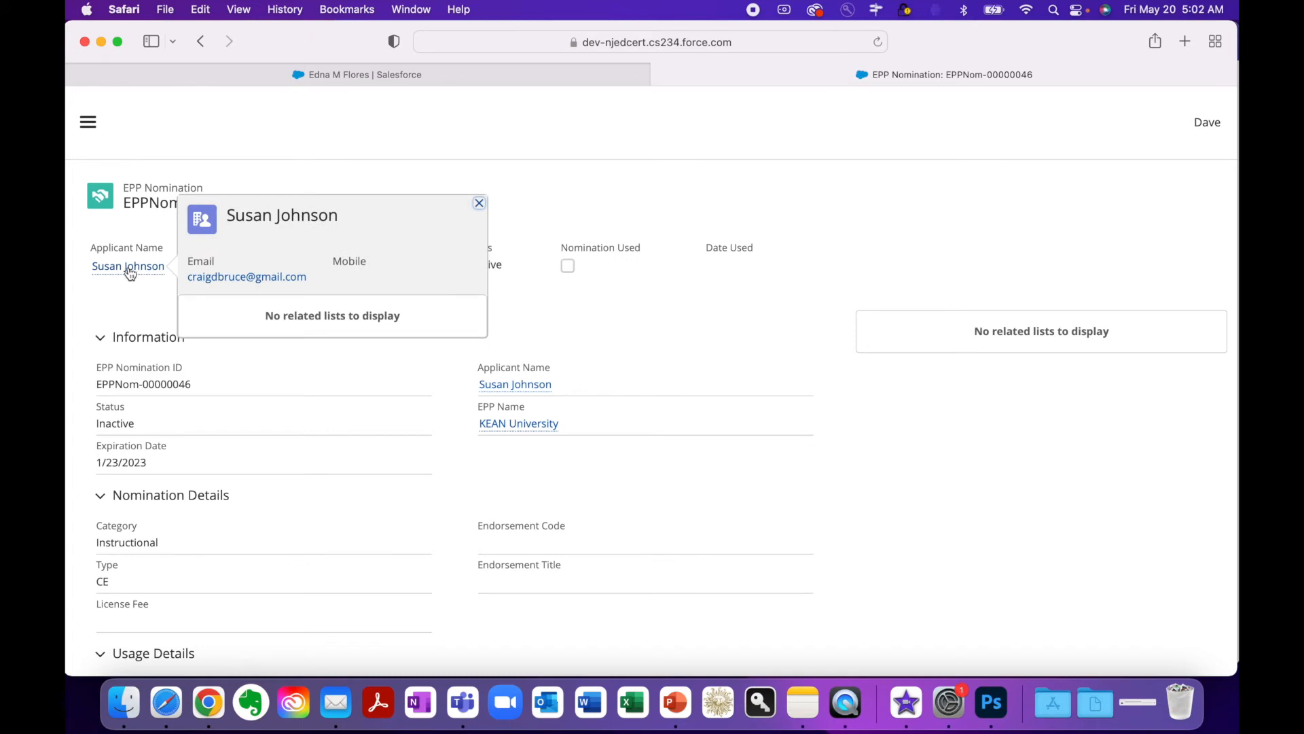
pyautogui.click(130, 272)
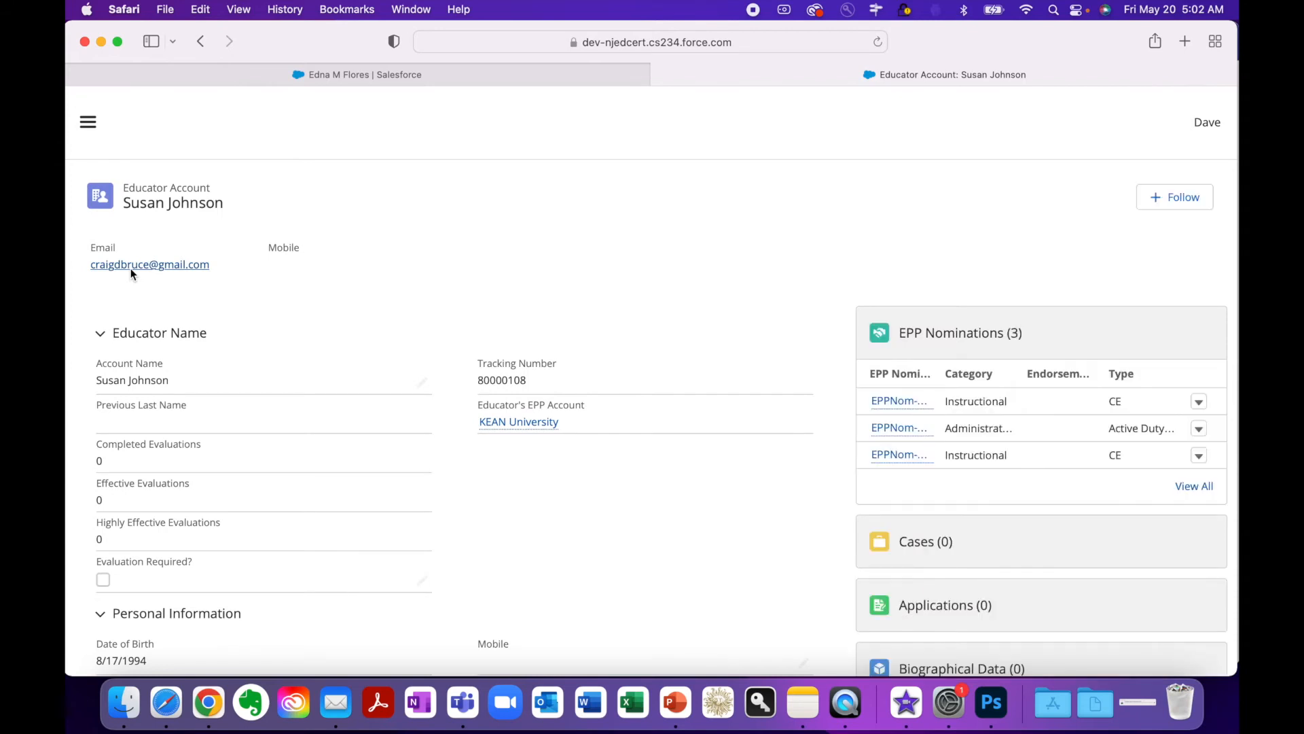
pyautogui.scroll(-2, 292, 358)
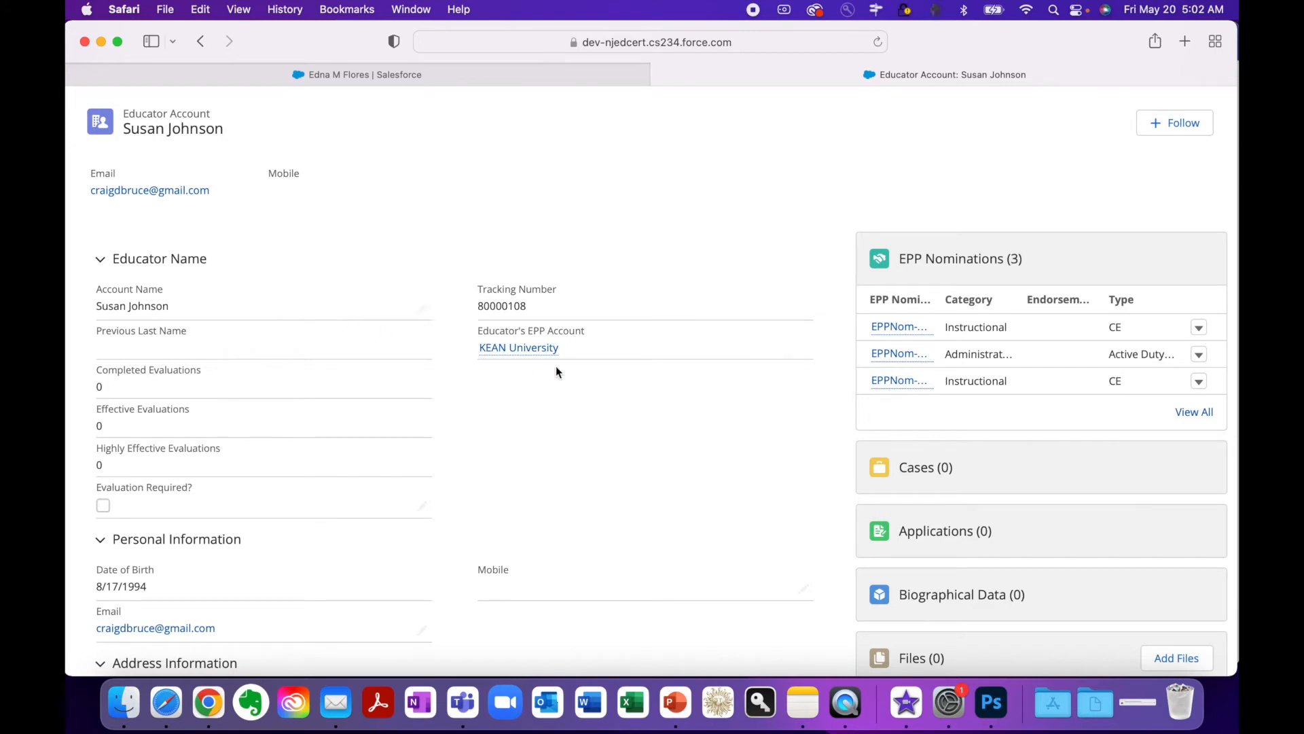
pyautogui.scroll(-1, 736, 398)
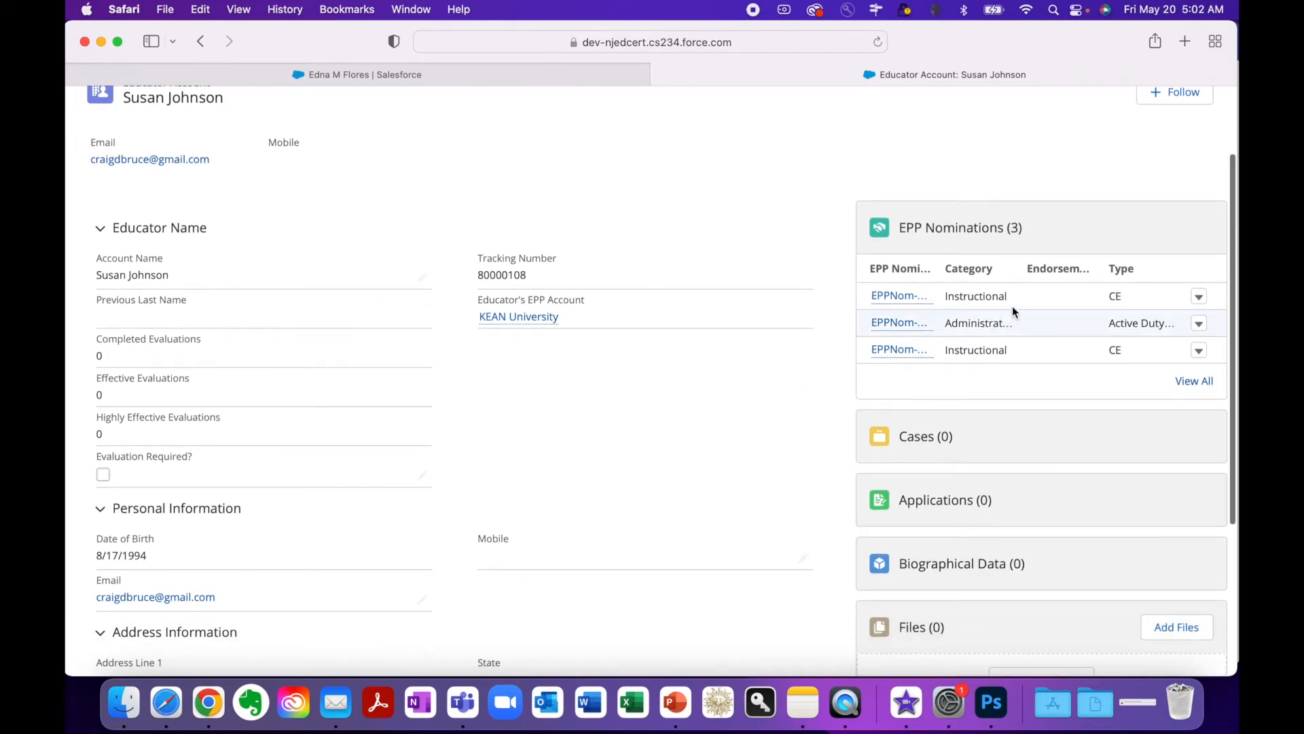
pyautogui.scroll(-1, 967, 442)
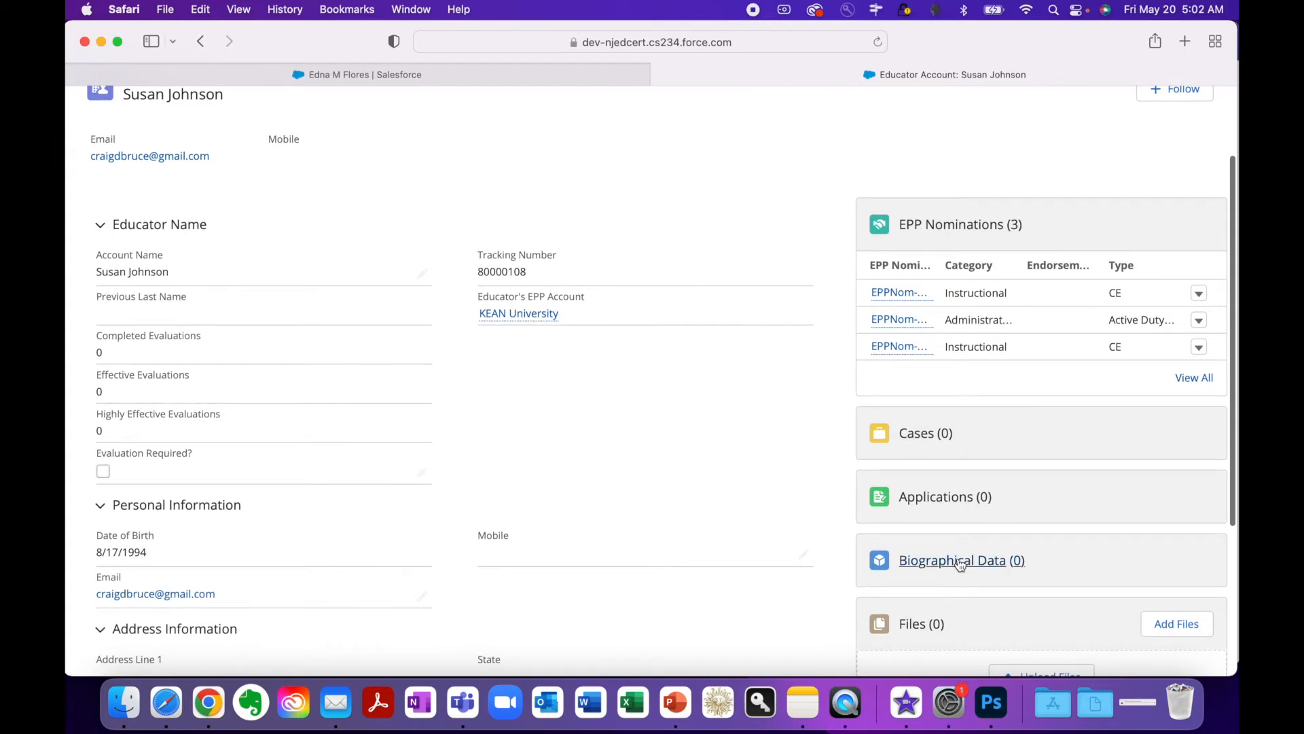
pyautogui.scroll(-3, 952, 569)
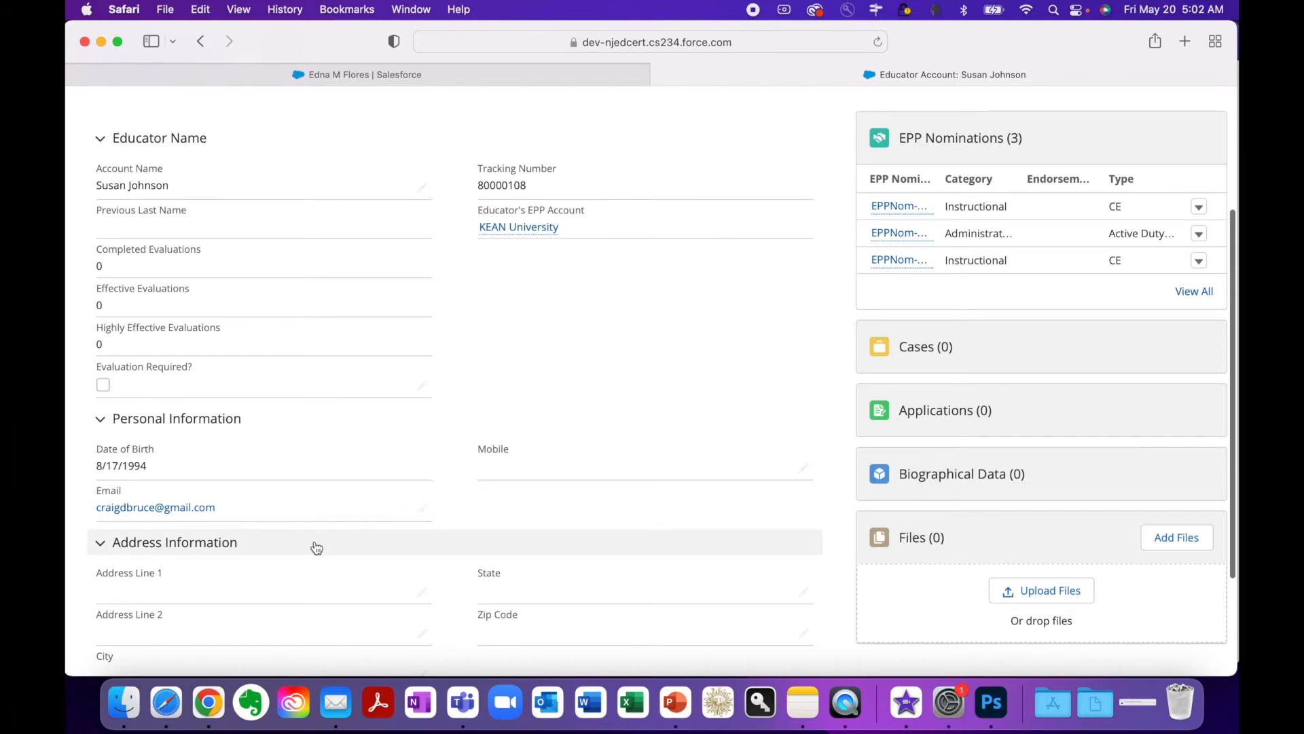
pyautogui.scroll(-2, 311, 540)
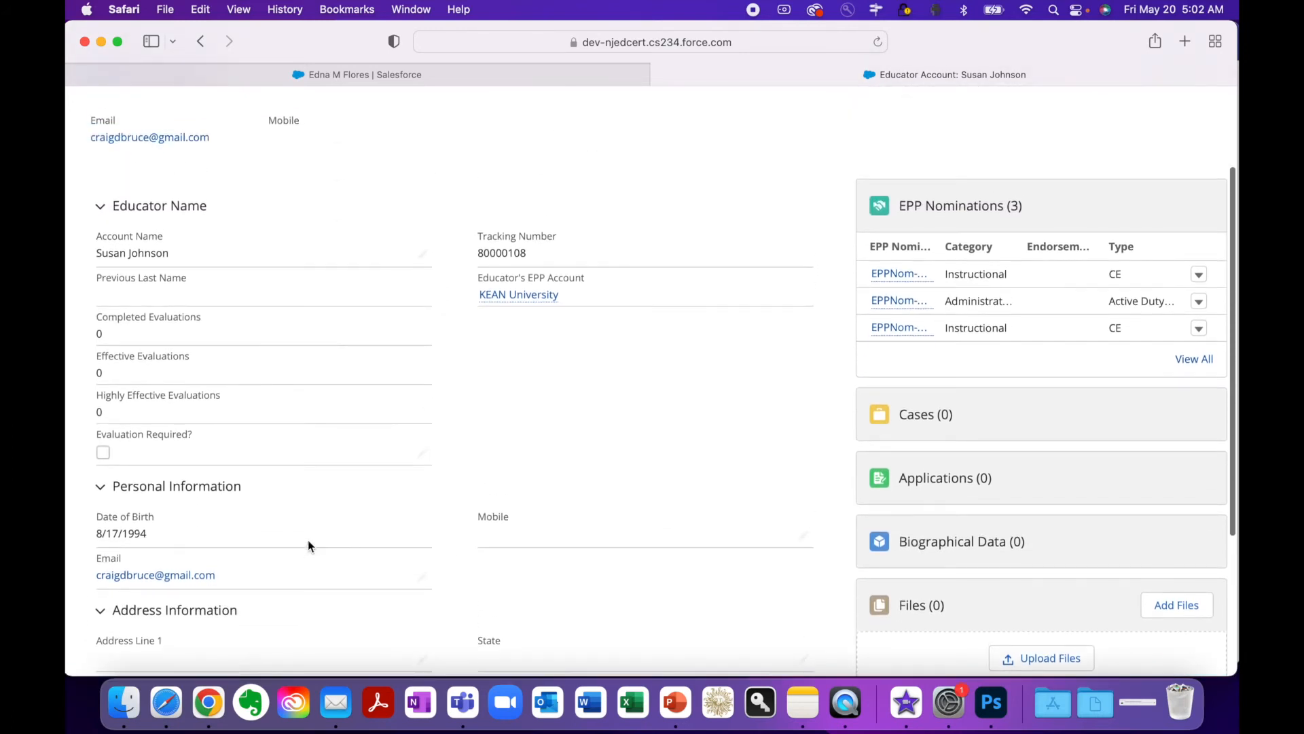
pyautogui.scroll(2, 307, 541)
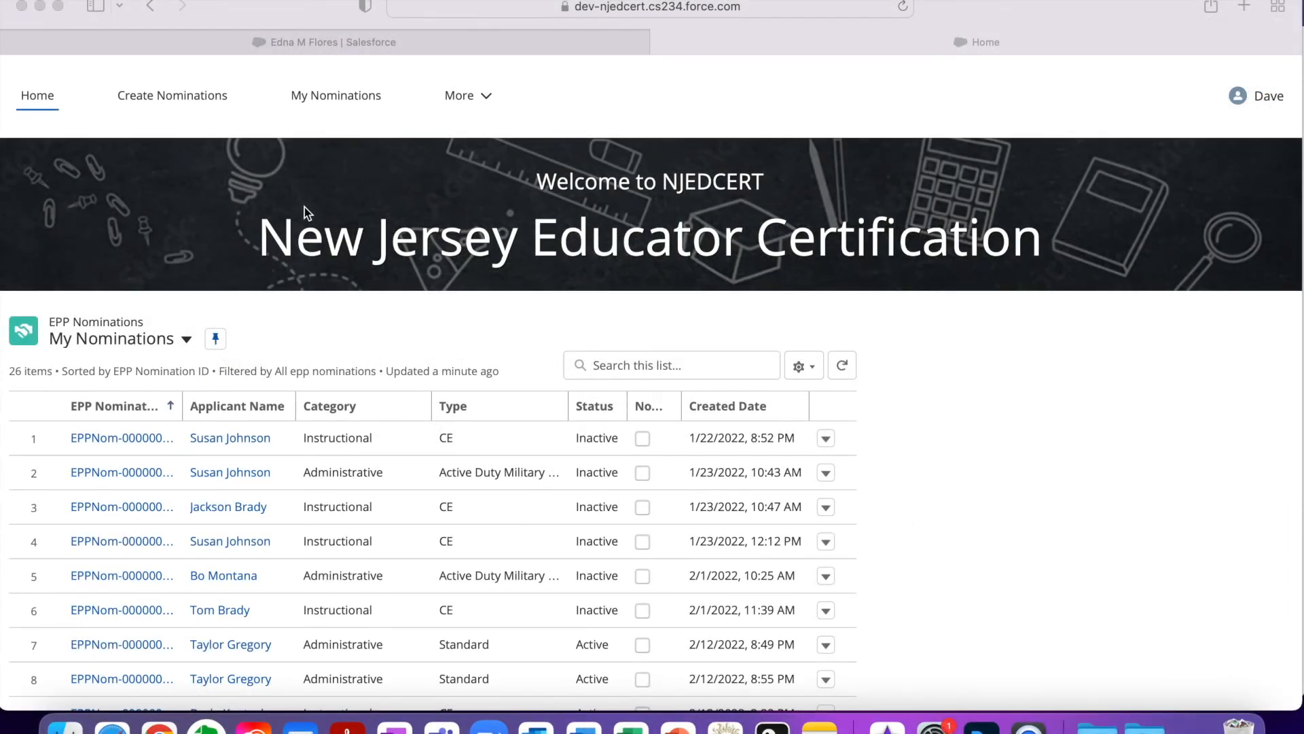
# Start a new nomination and look up the candidate by last name, date of birth and SSN last four
pyautogui.scroll(-1, 190, 116)
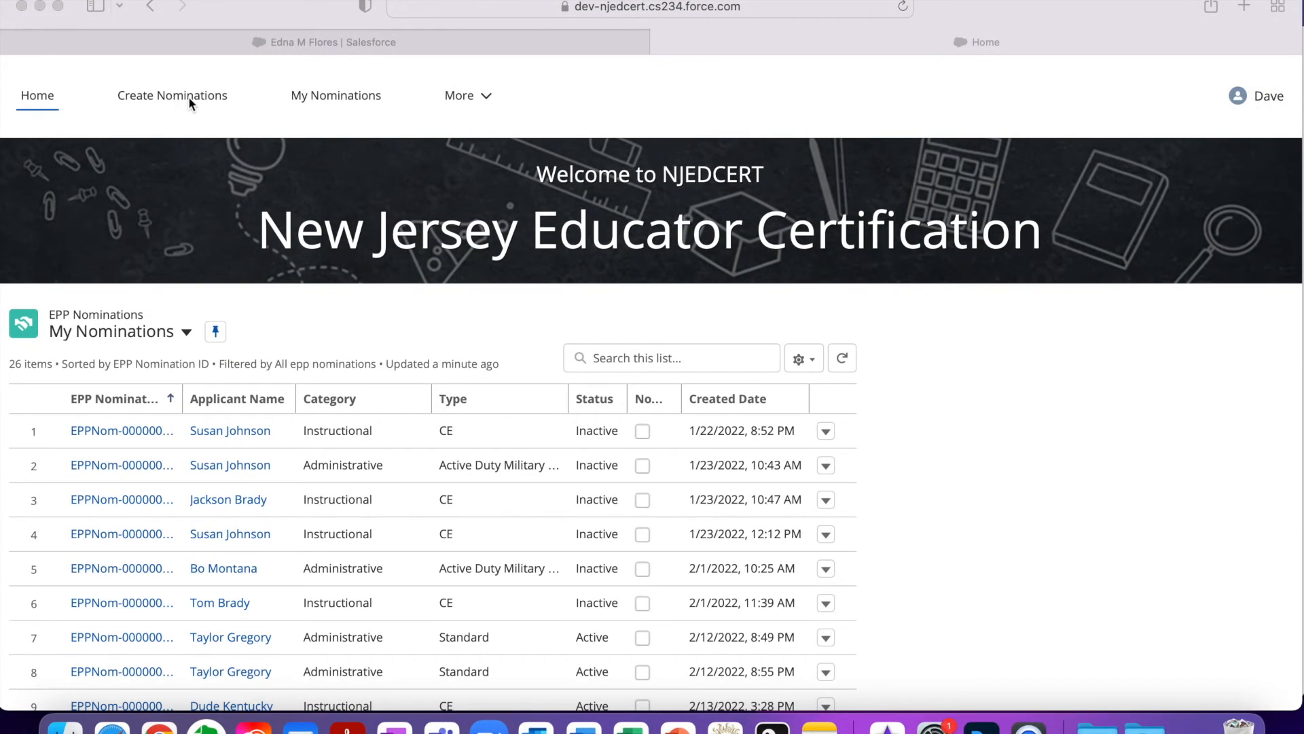
pyautogui.click(166, 98)
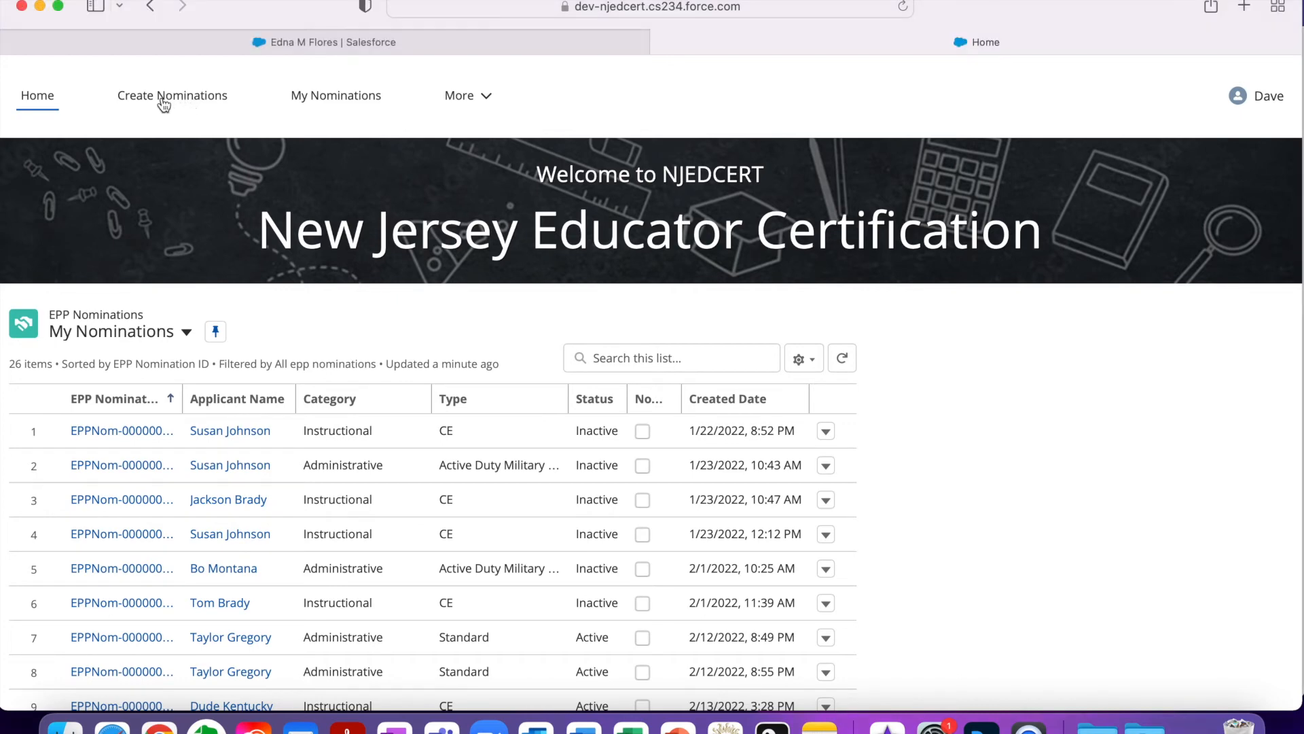
pyautogui.click(168, 102)
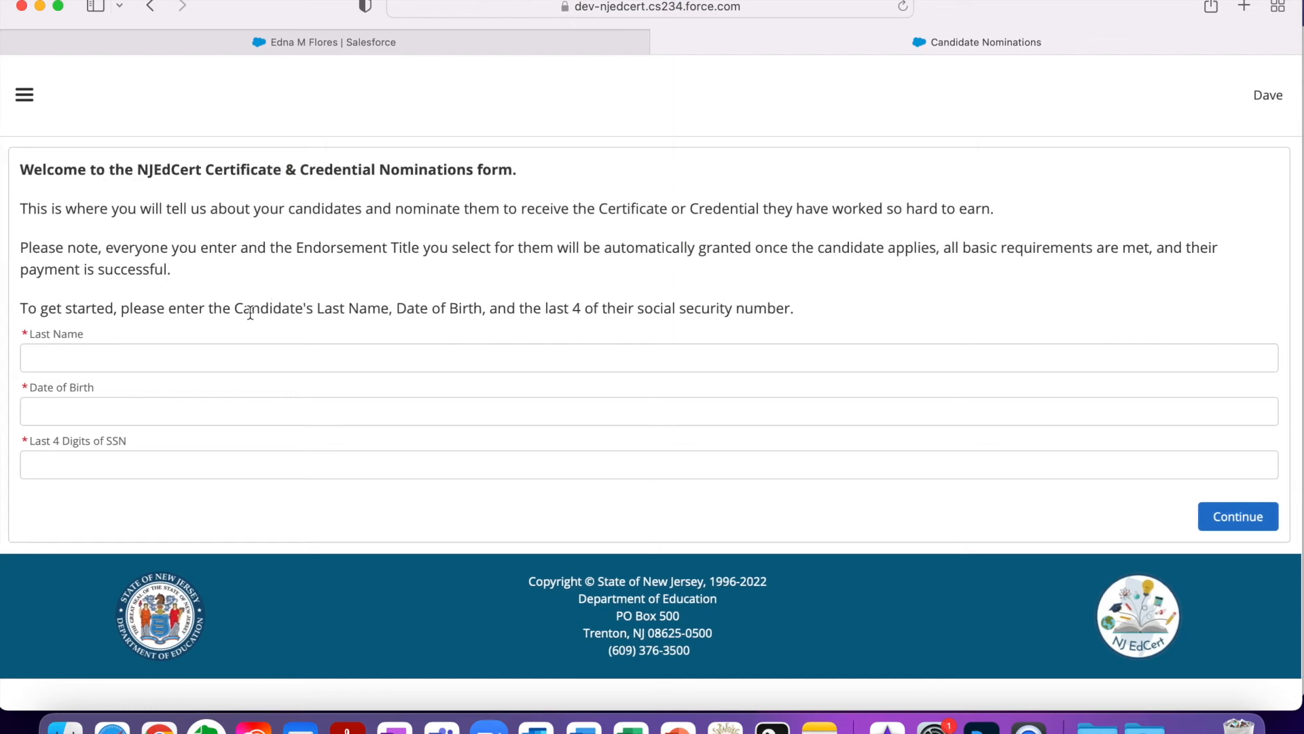
pyautogui.click(166, 356)
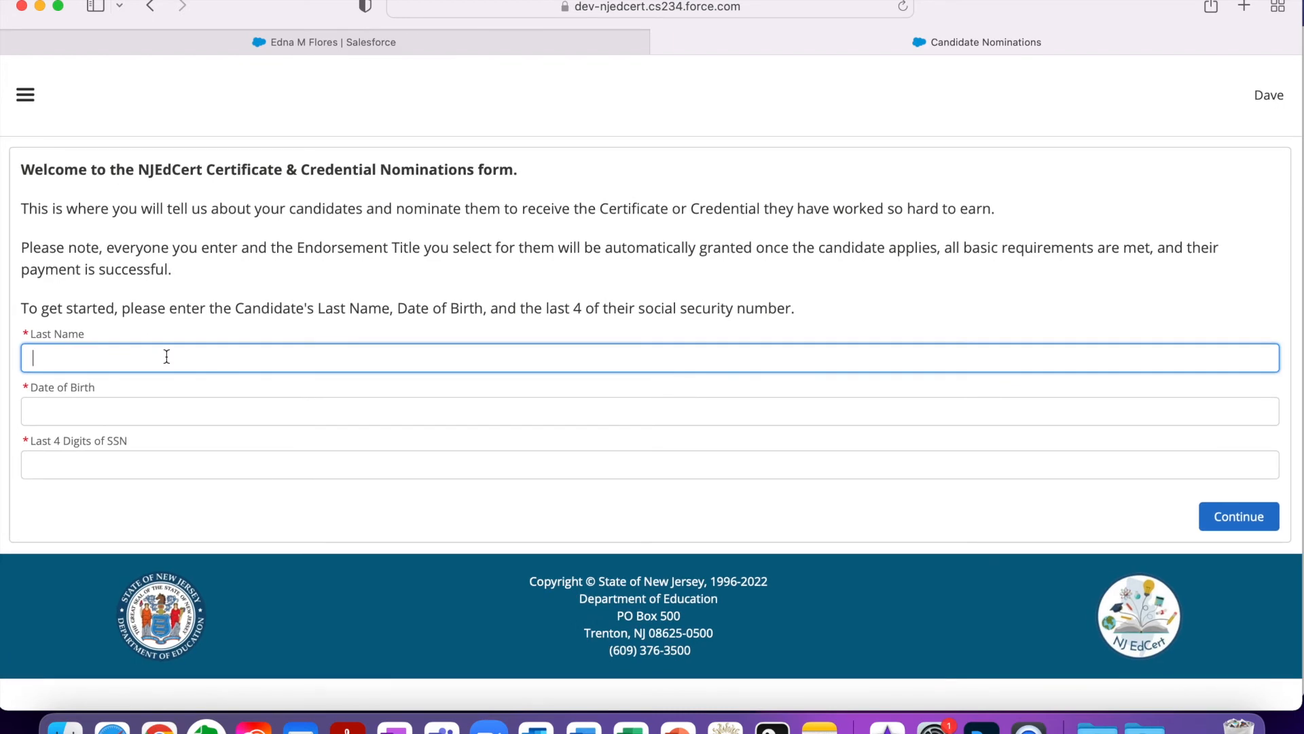
pyautogui.write('Brady')
pyautogui.press('Tab')
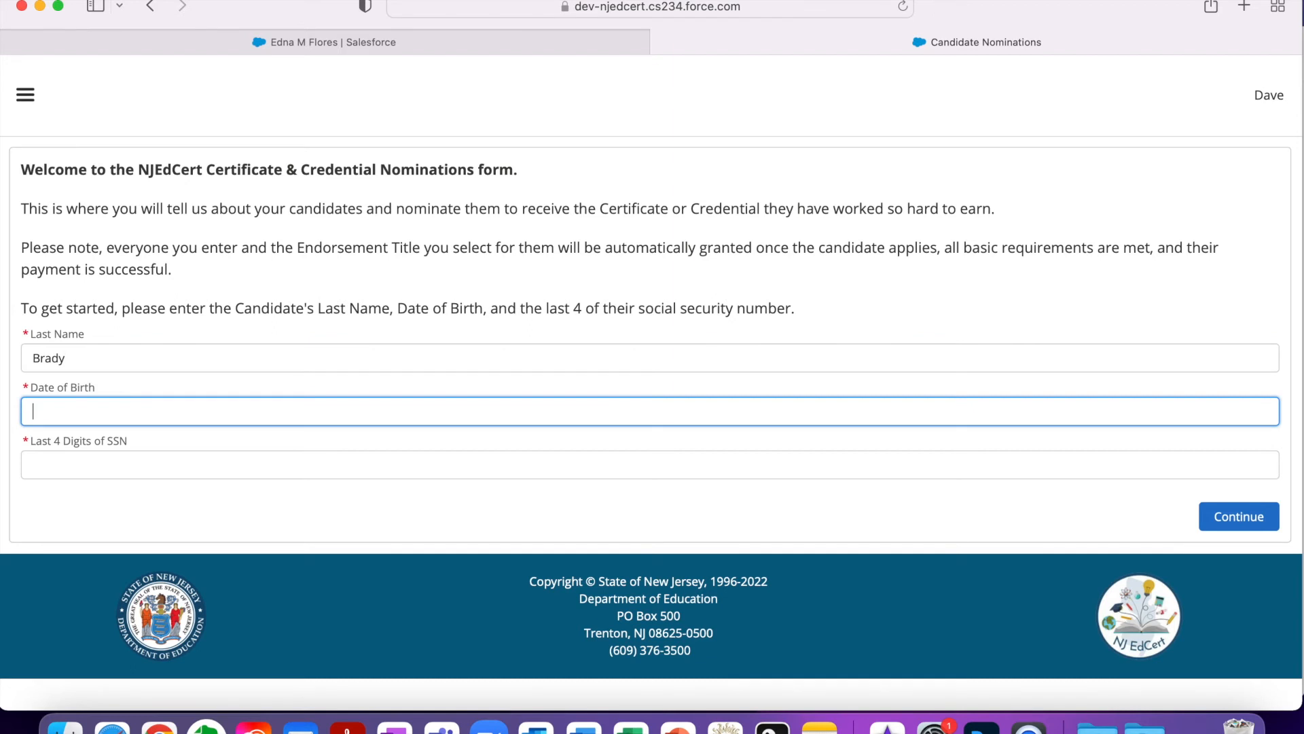
pyautogui.click(145, 453)
pyautogui.write('8888')
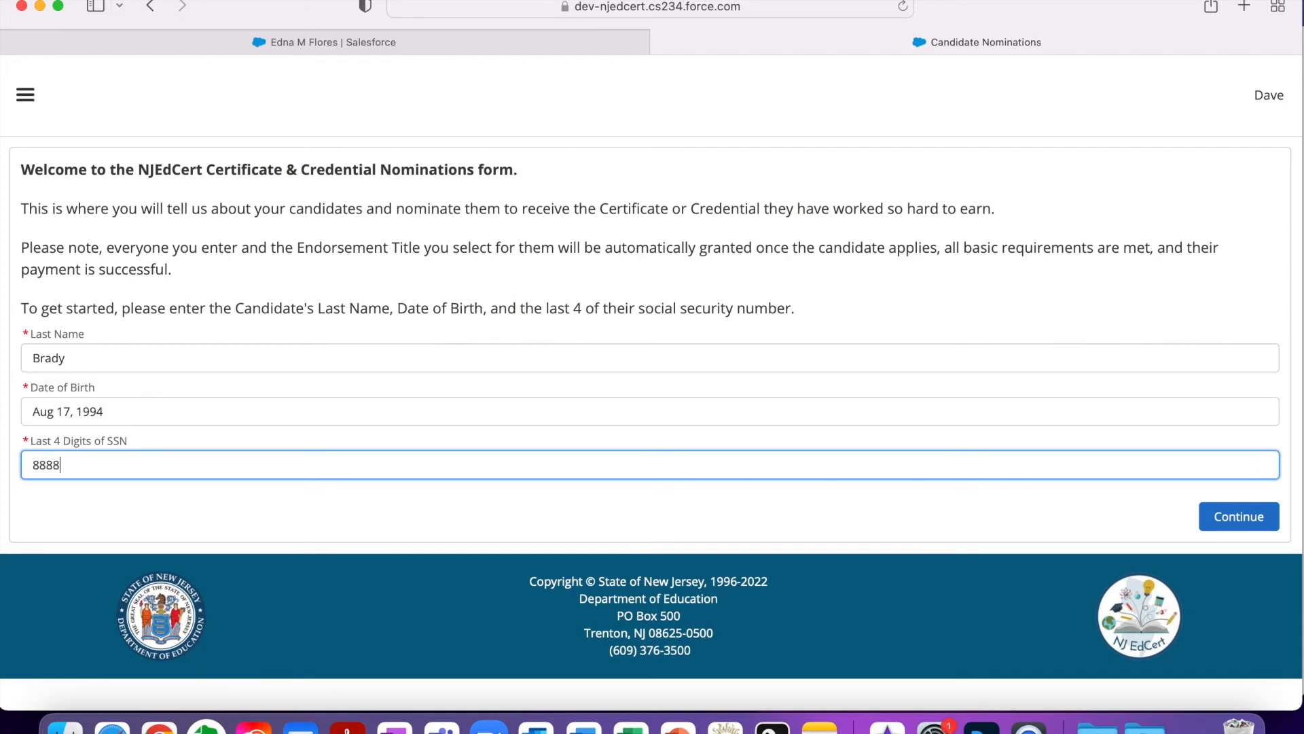
pyautogui.click(1237, 526)
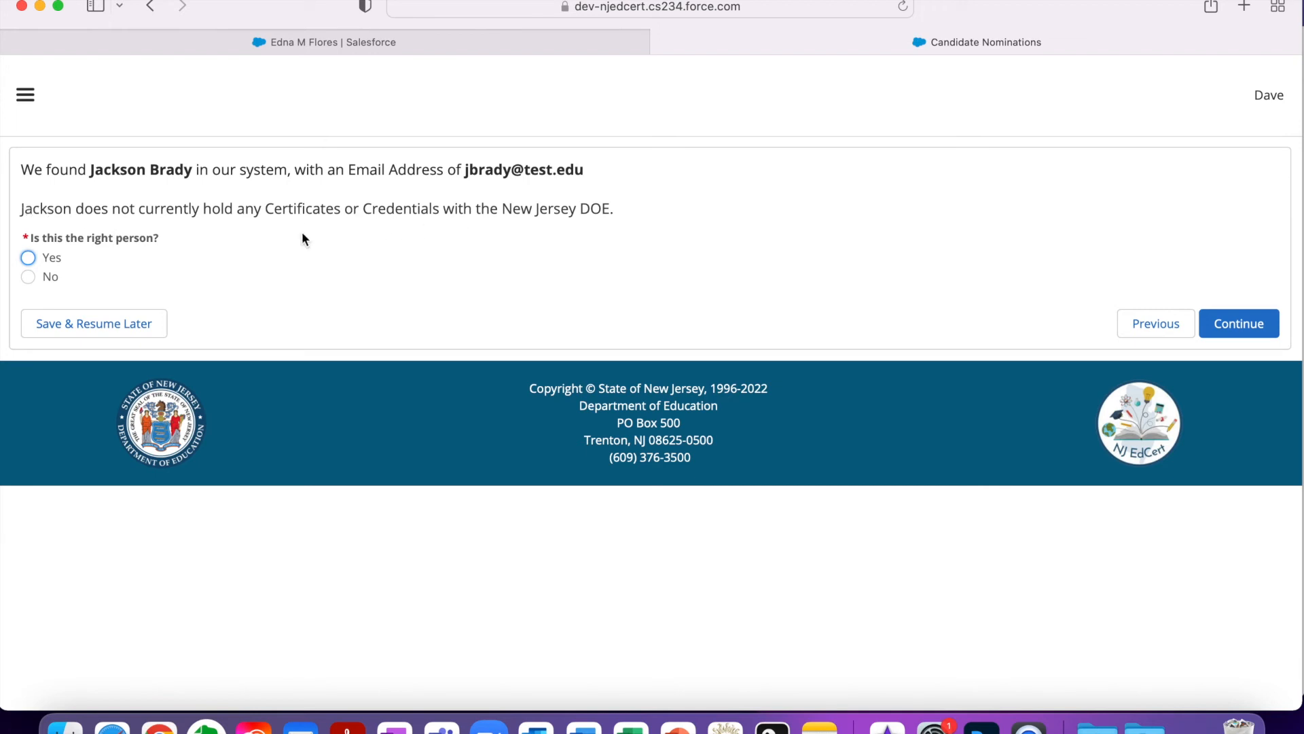
# Confirm the matched candidate and choose the Instructional nomination category
pyautogui.click(27, 257)
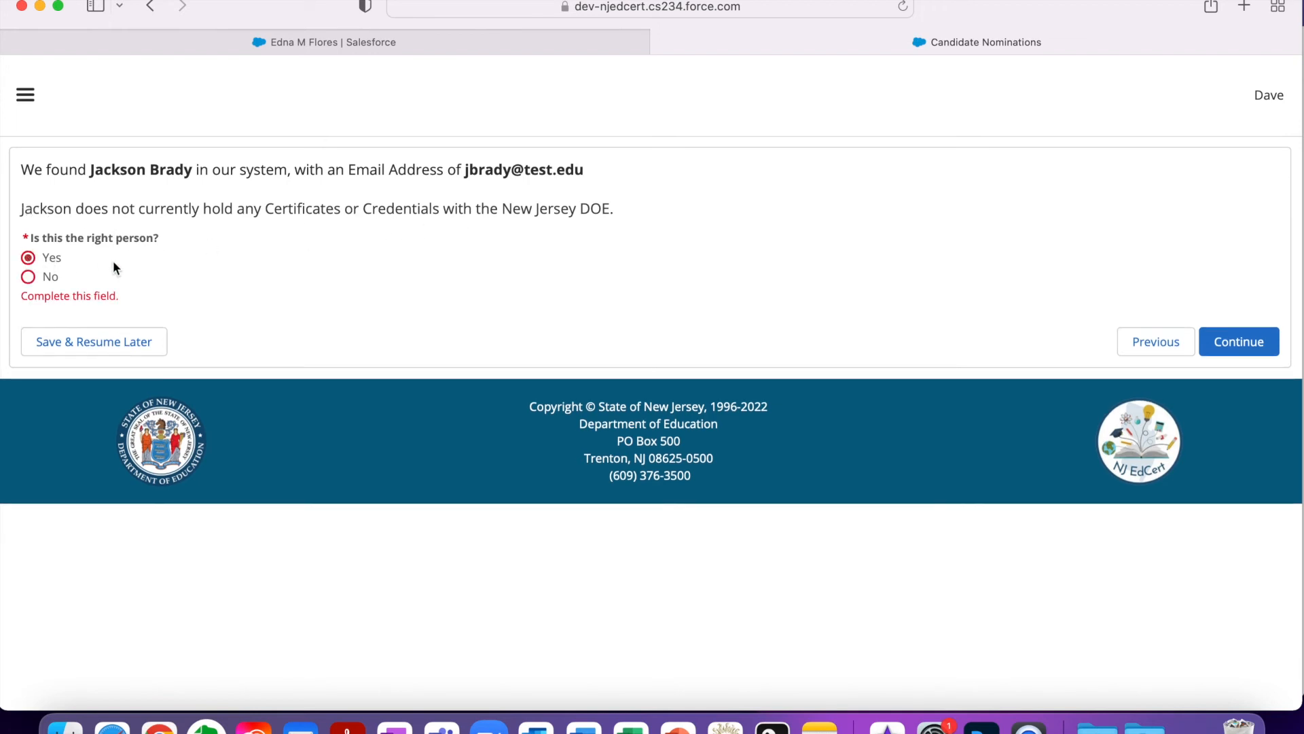
pyautogui.click(1227, 344)
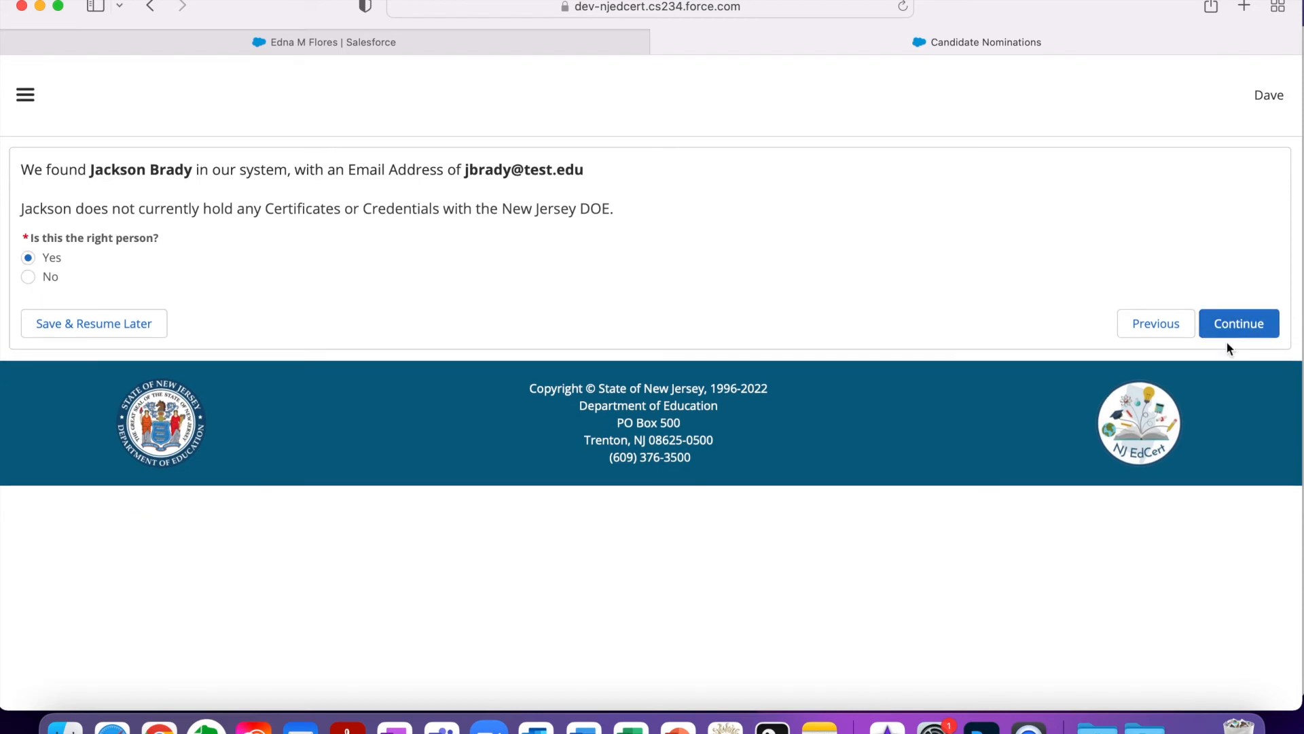
pyautogui.click(1230, 328)
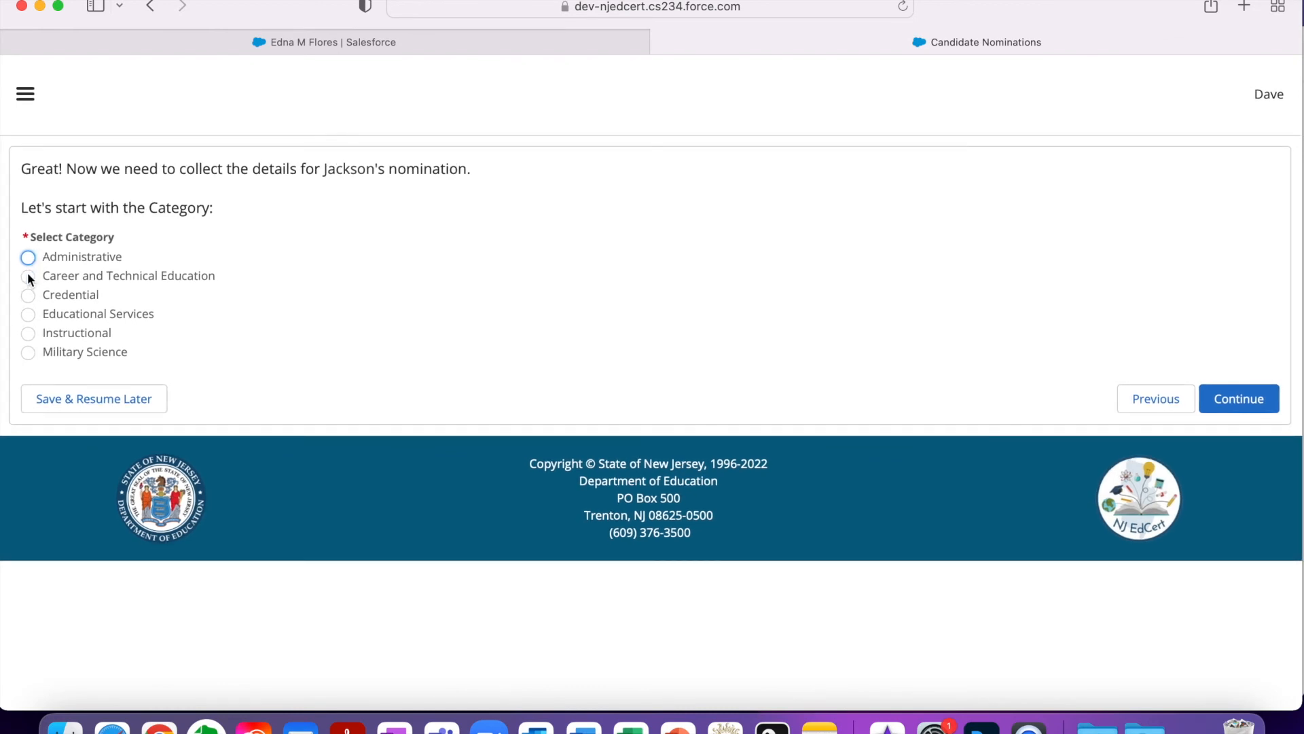
pyautogui.click(29, 333)
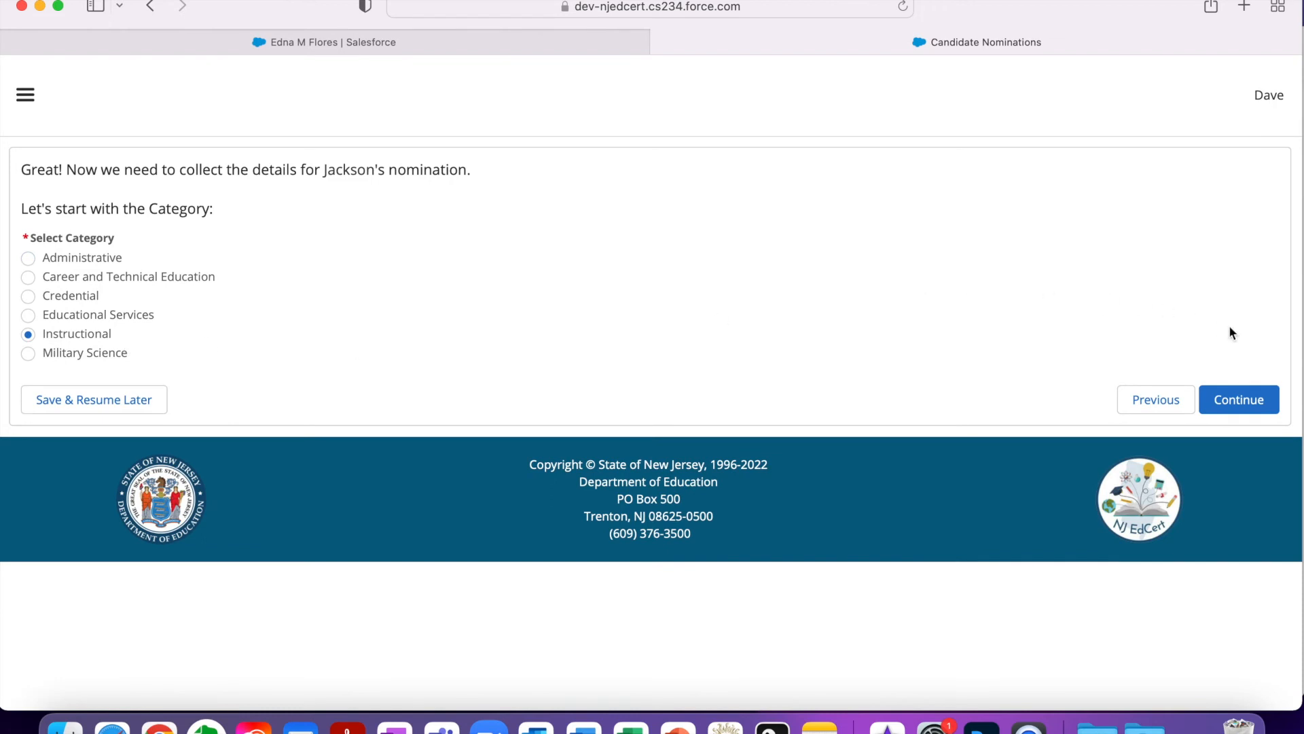
pyautogui.click(1250, 399)
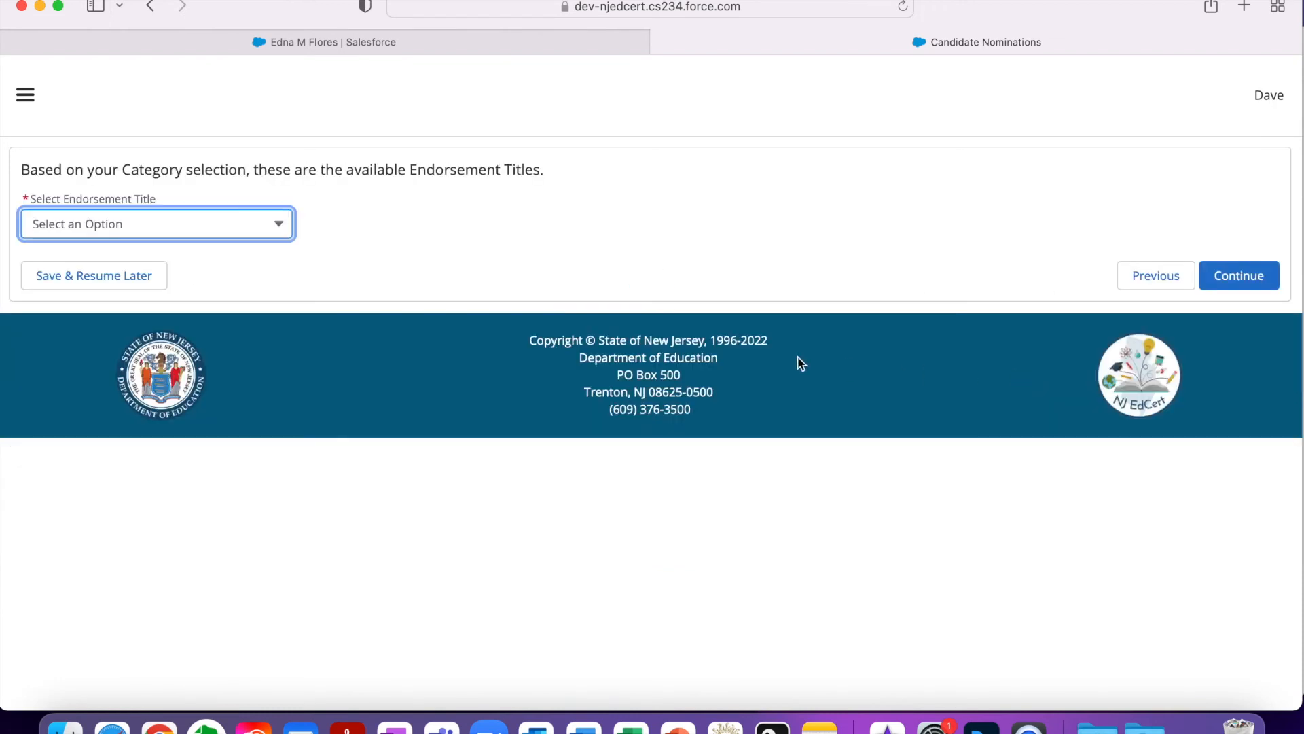
# Pick Reading as the endorsement title and continue
pyautogui.click(149, 225)
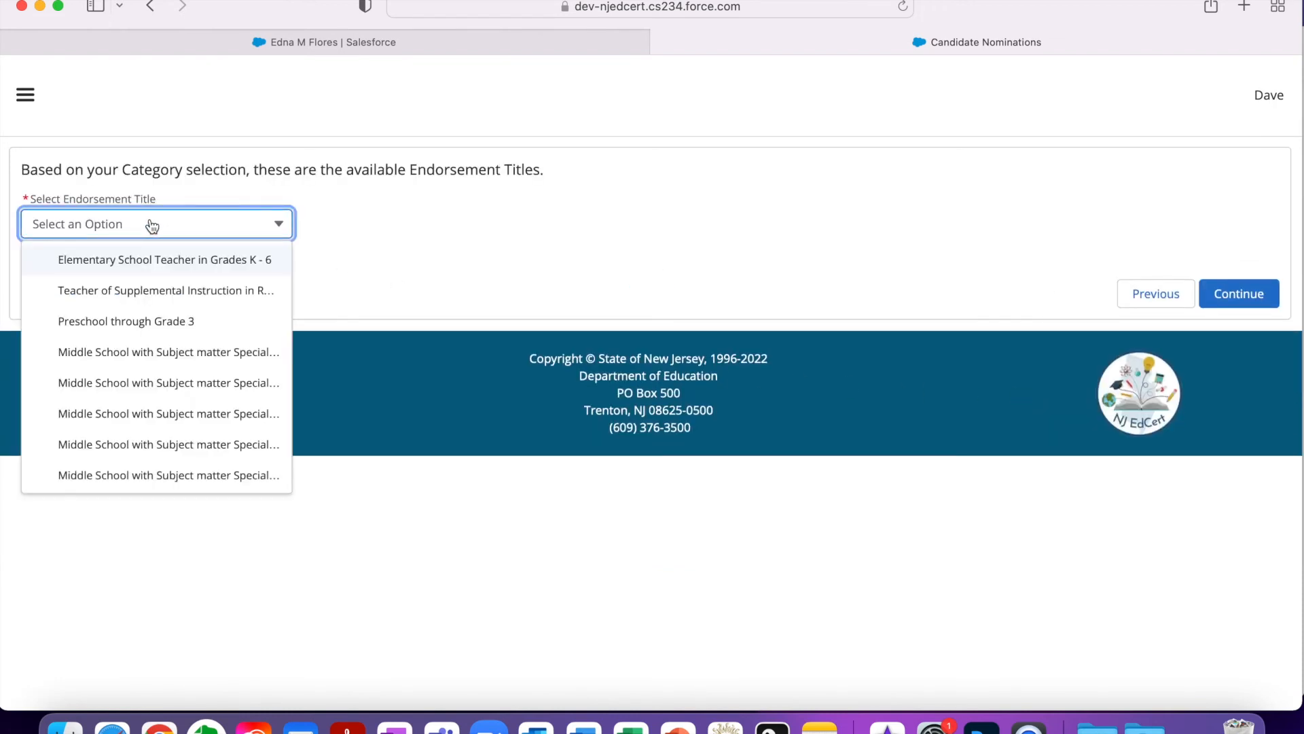
pyautogui.scroll(-10, 199, 387)
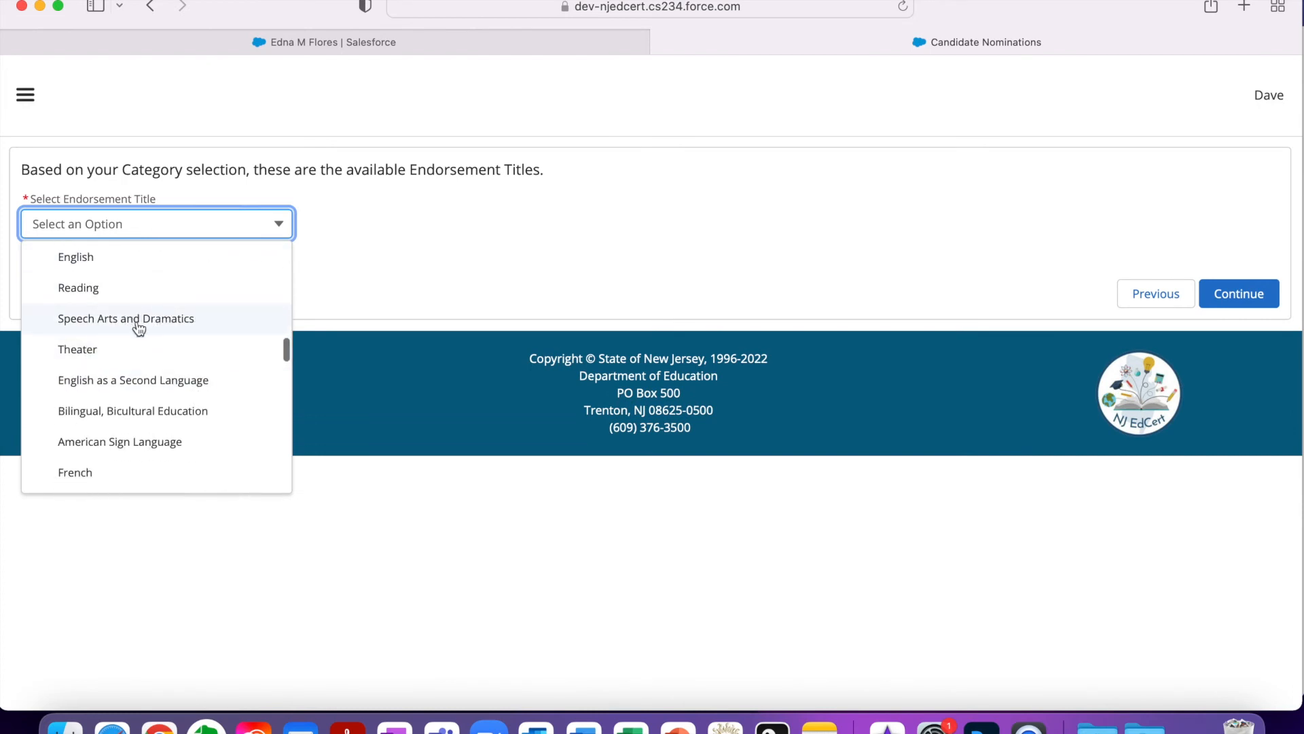
pyautogui.click(143, 294)
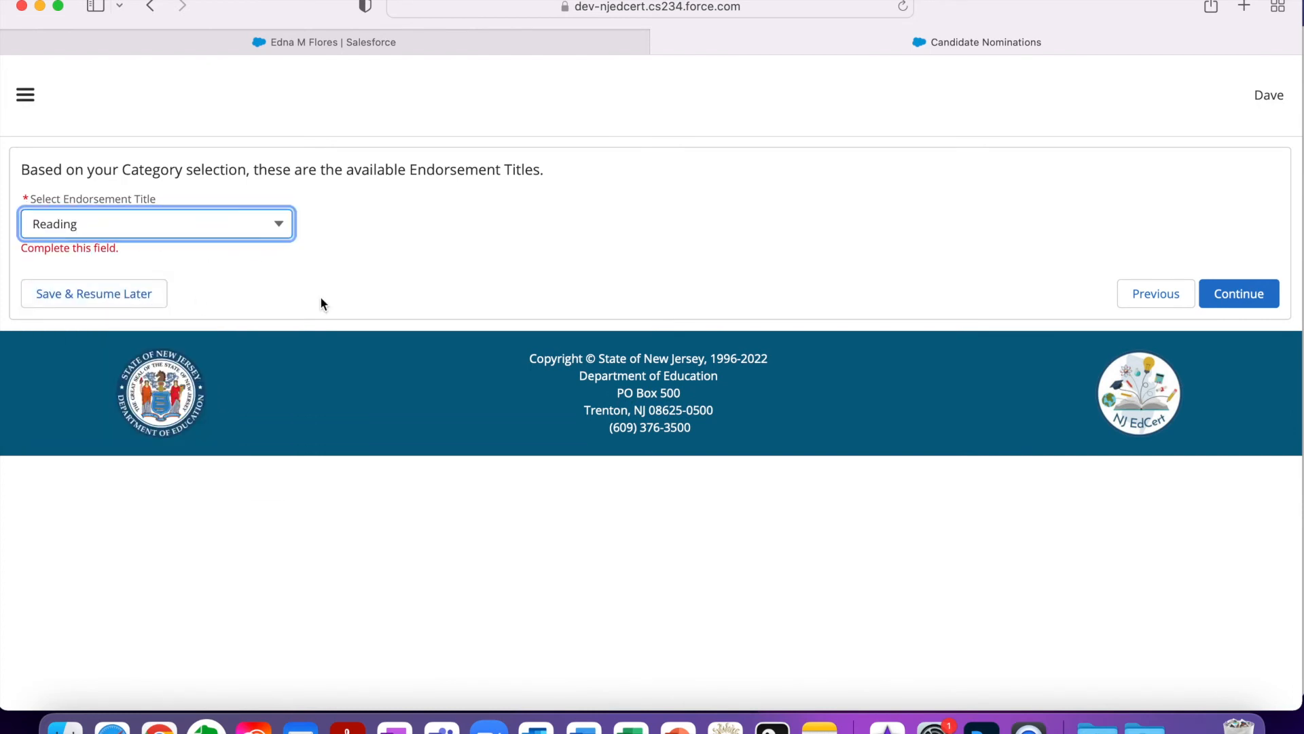
pyautogui.click(1243, 295)
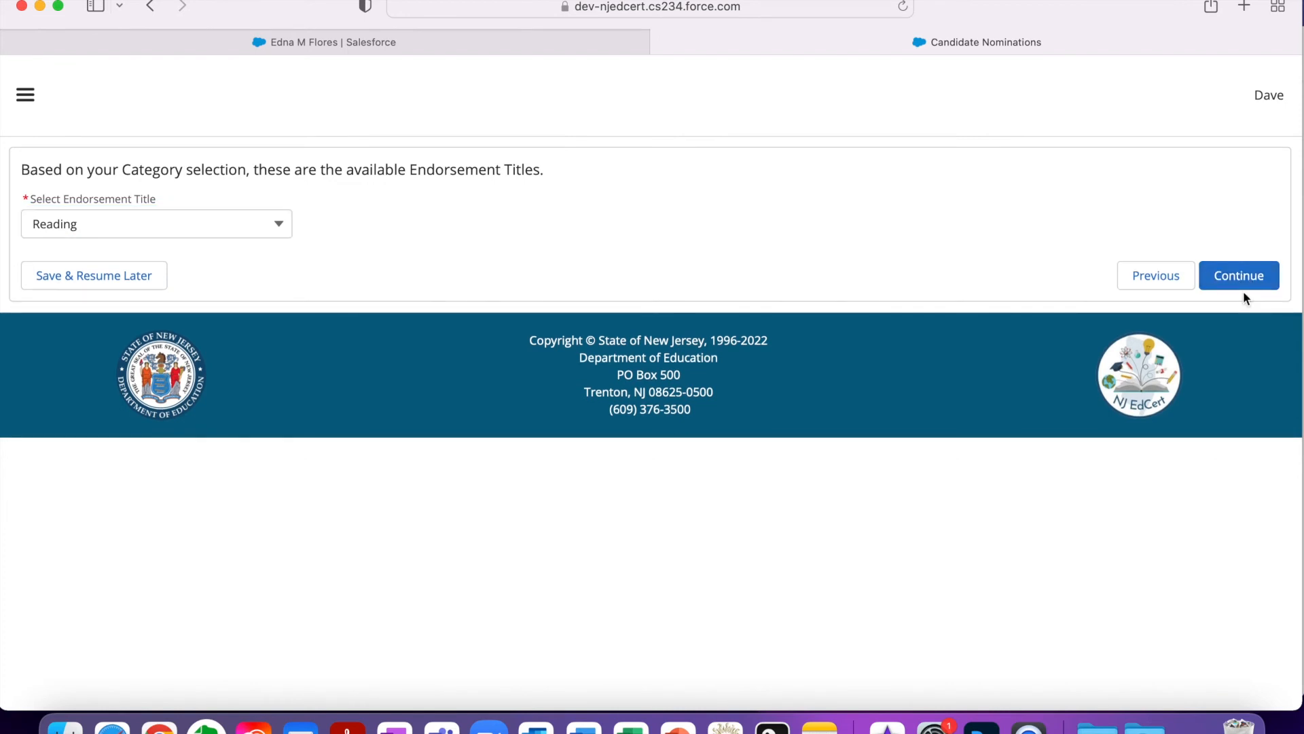
pyautogui.click(1241, 284)
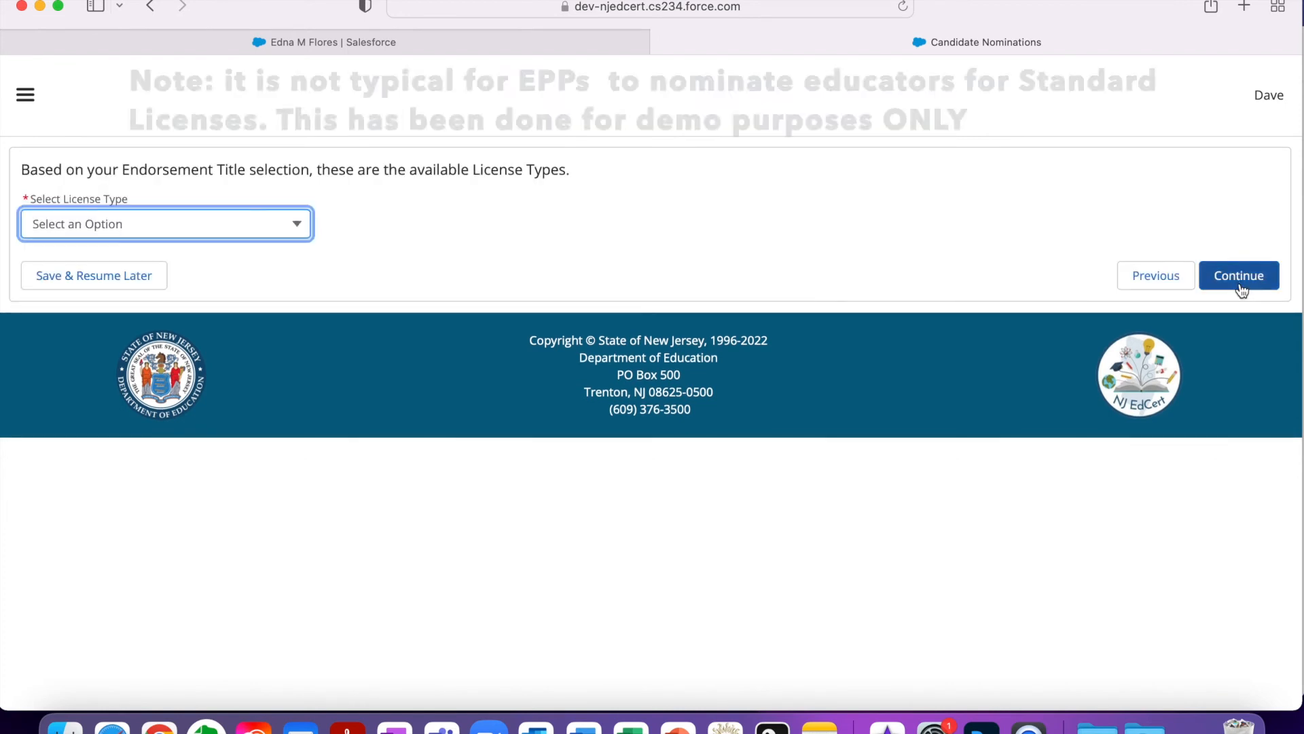
# Set the license type to Standard and bring up the nomination summary with its $115 fee
pyautogui.click(208, 226)
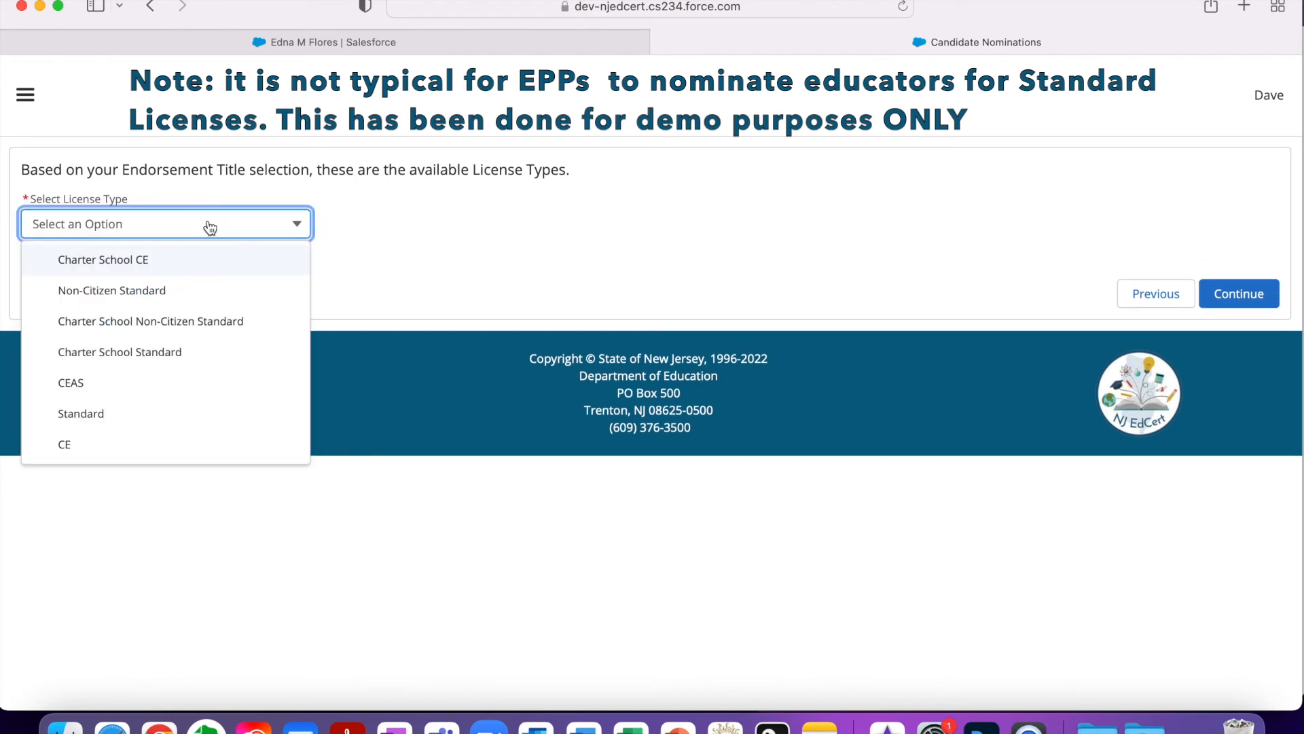
pyautogui.click(194, 416)
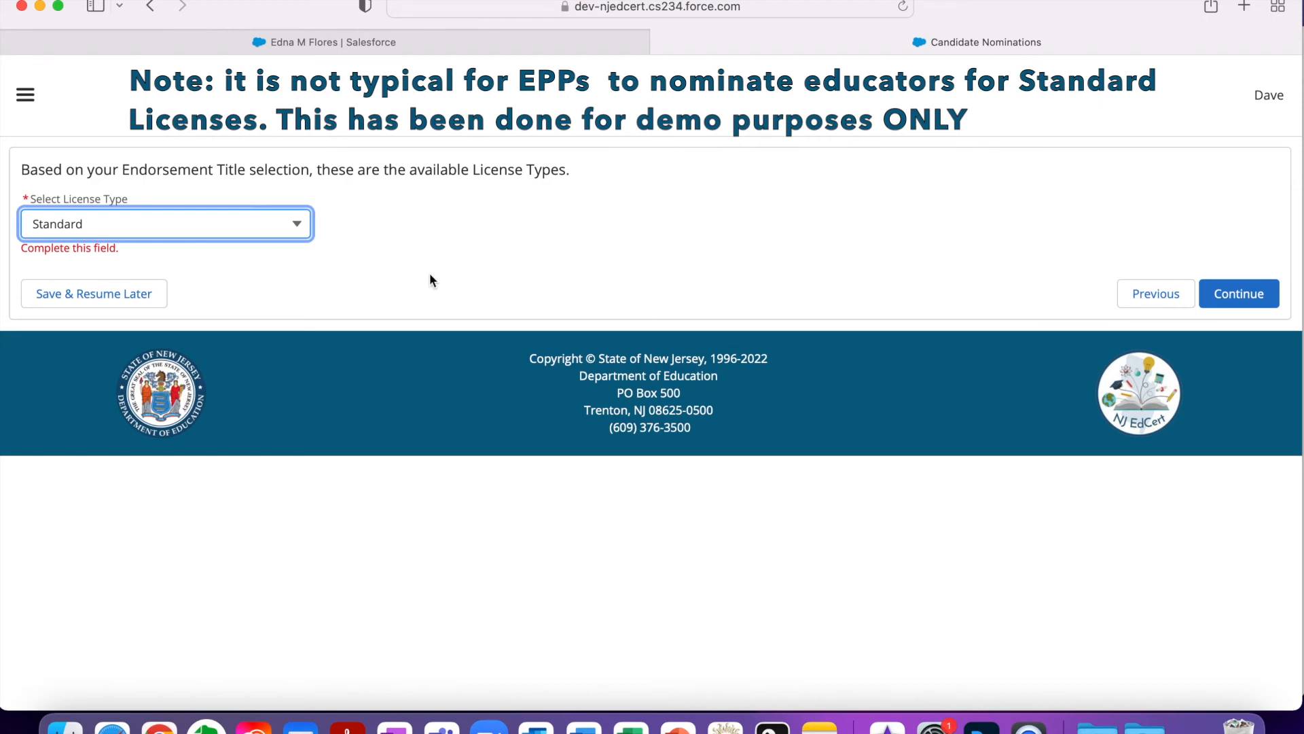
pyautogui.click(1253, 292)
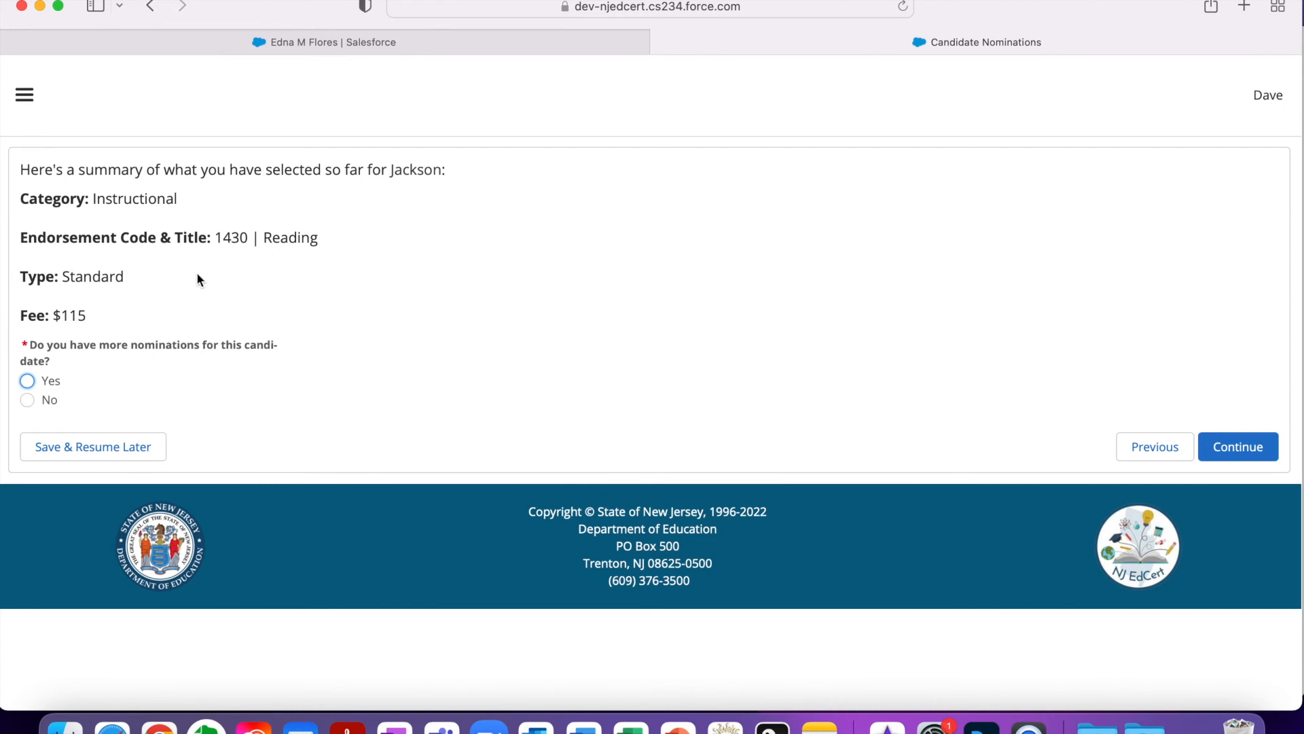
# Answer No to more nominations for this candidate and submit the reviewed Reading nomination
pyautogui.click(27, 399)
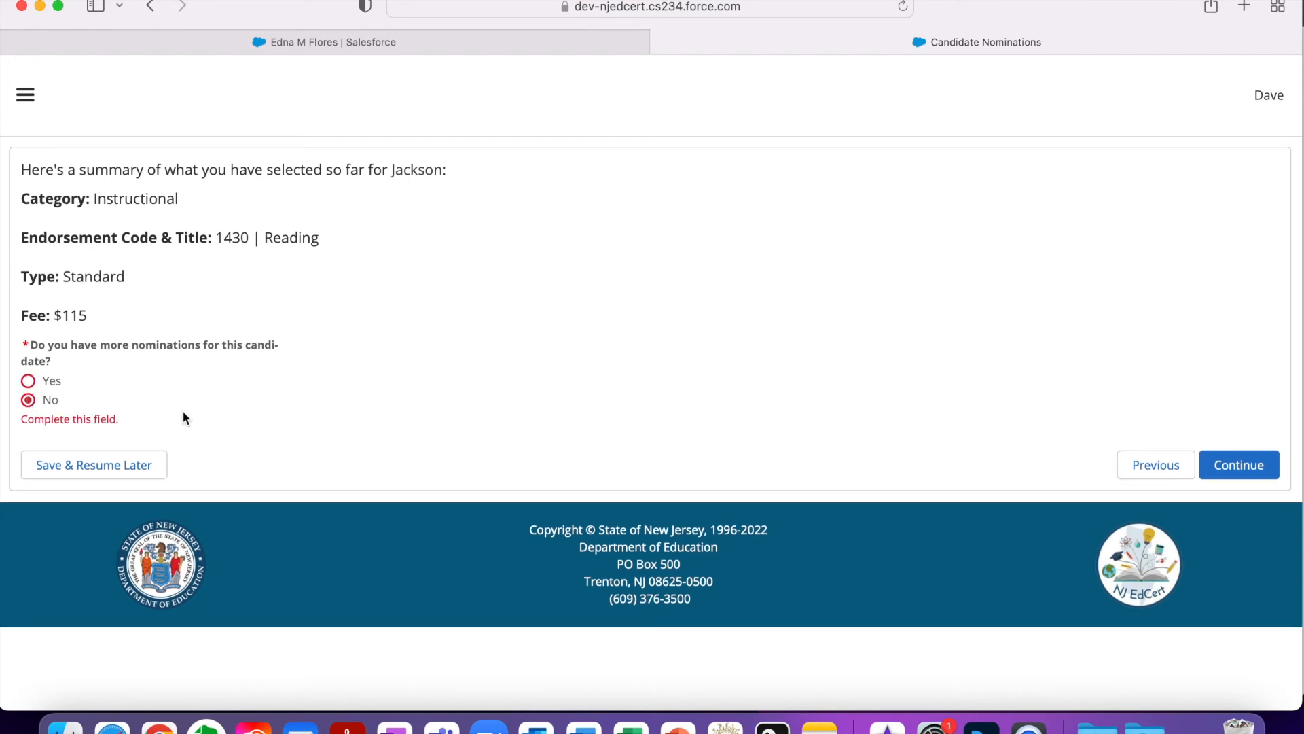
pyautogui.click(350, 422)
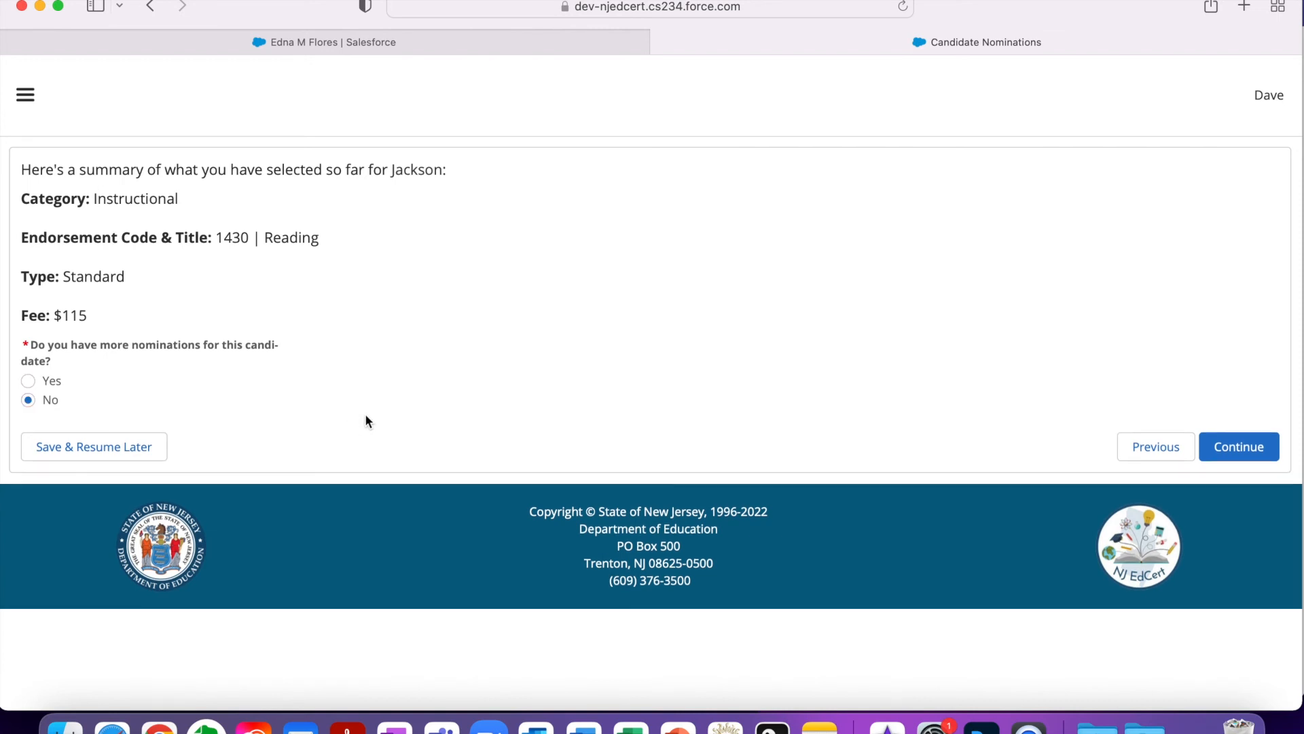
pyautogui.click(1256, 451)
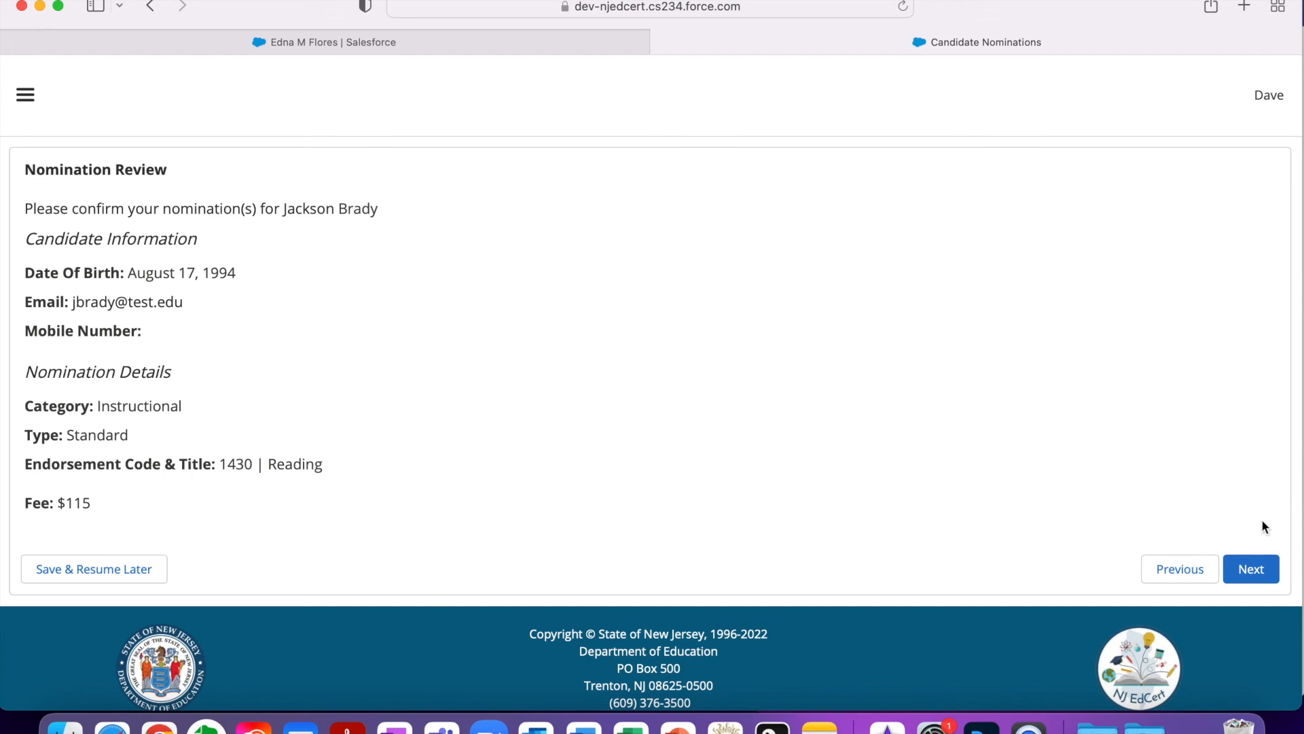
pyautogui.click(1259, 574)
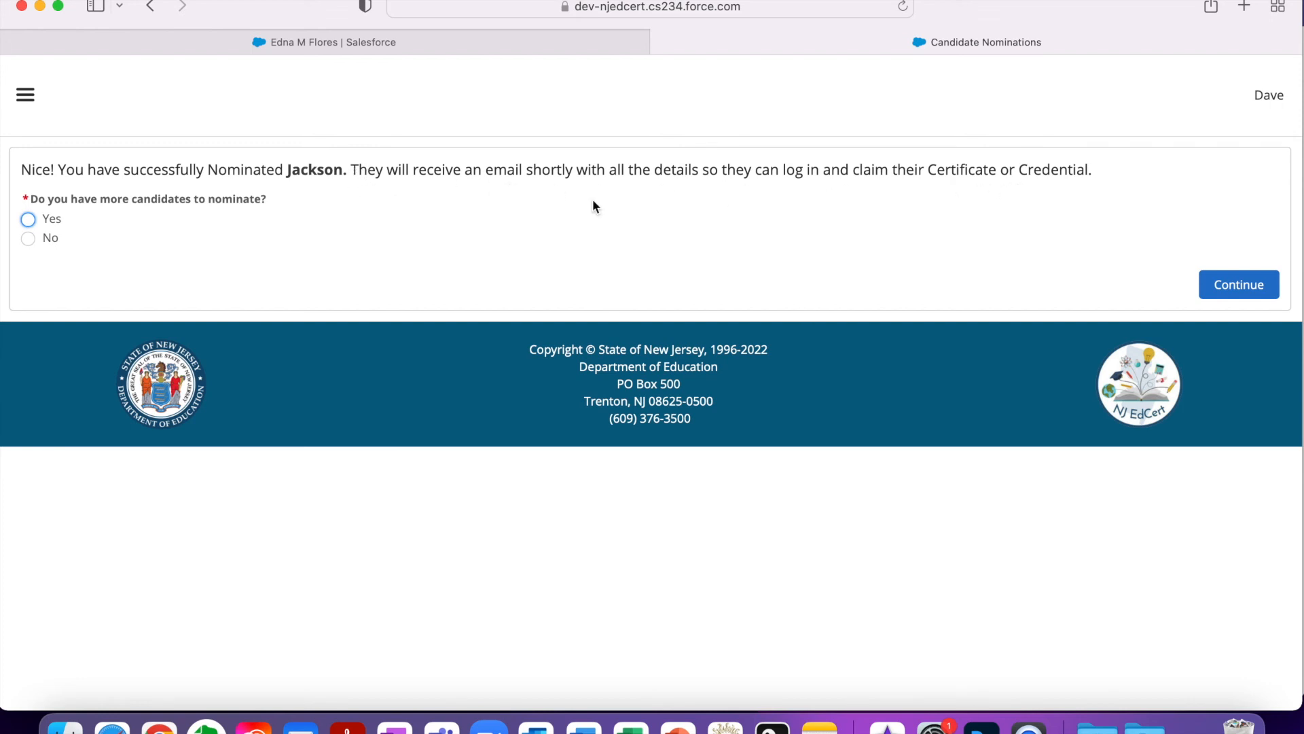
# Answer No to more candidates to complete the nominations form
pyautogui.click(27, 239)
pyautogui.click(1250, 291)
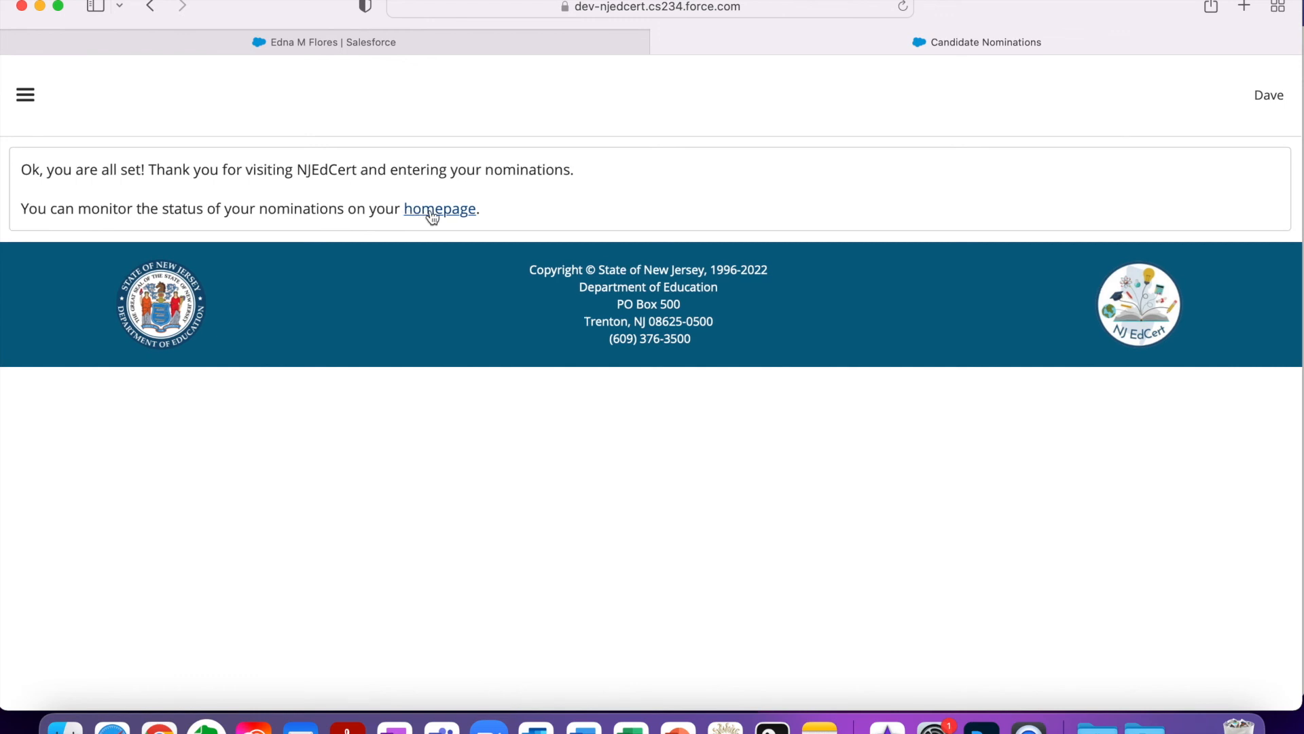
# Open the homepage and scroll My Nominations down to the new Instructional, Standard, Active entry
pyautogui.click(432, 211)
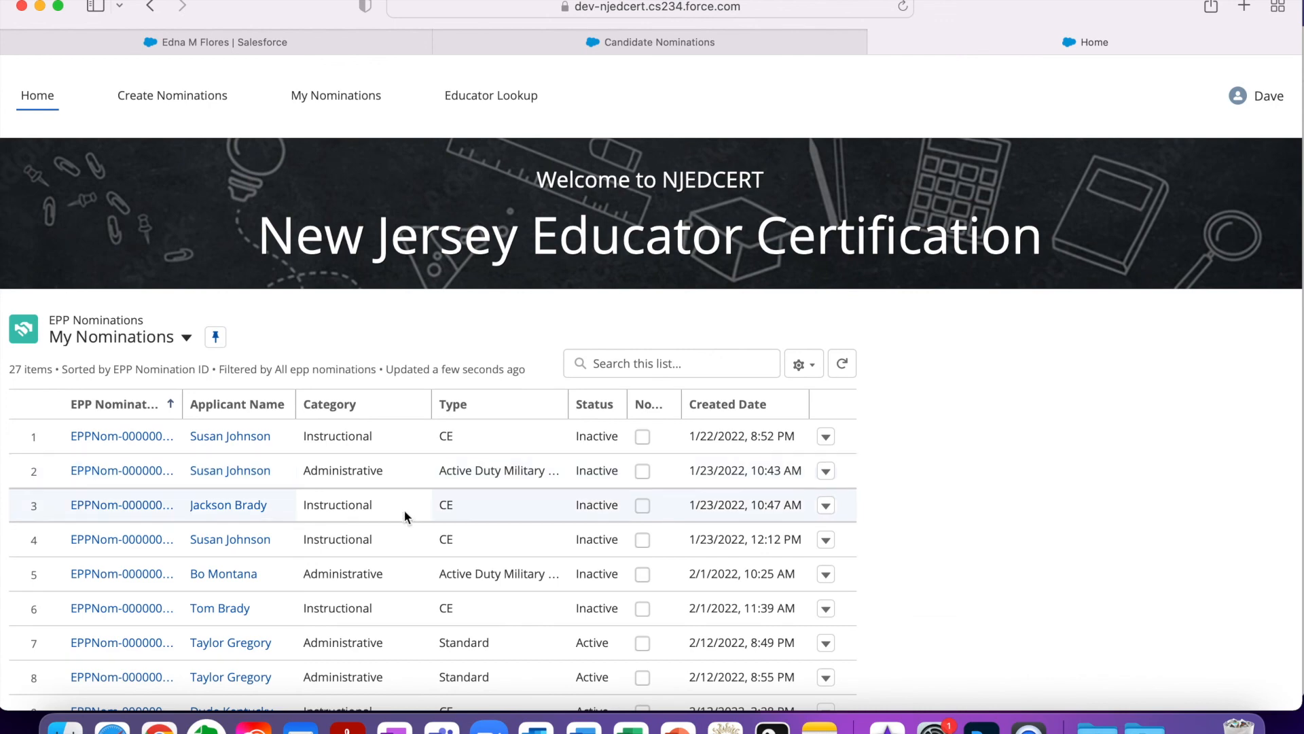
pyautogui.scroll(-10, 405, 509)
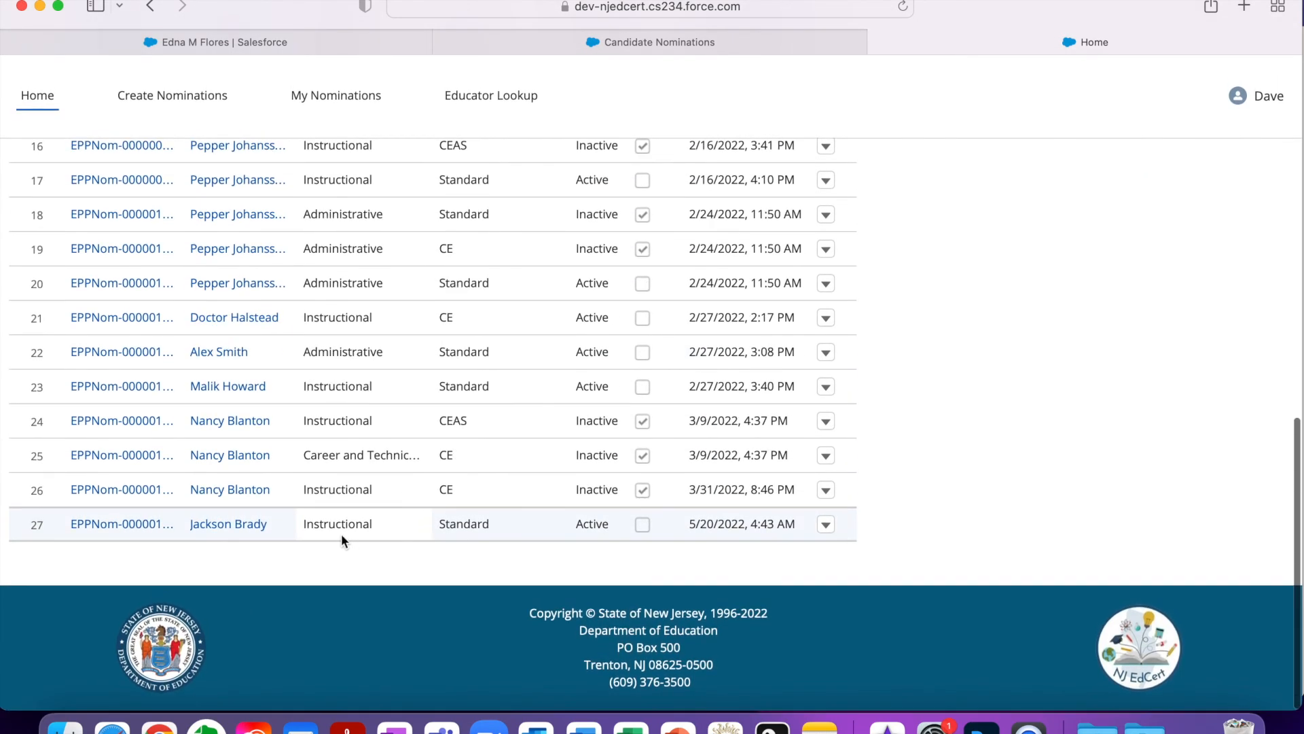